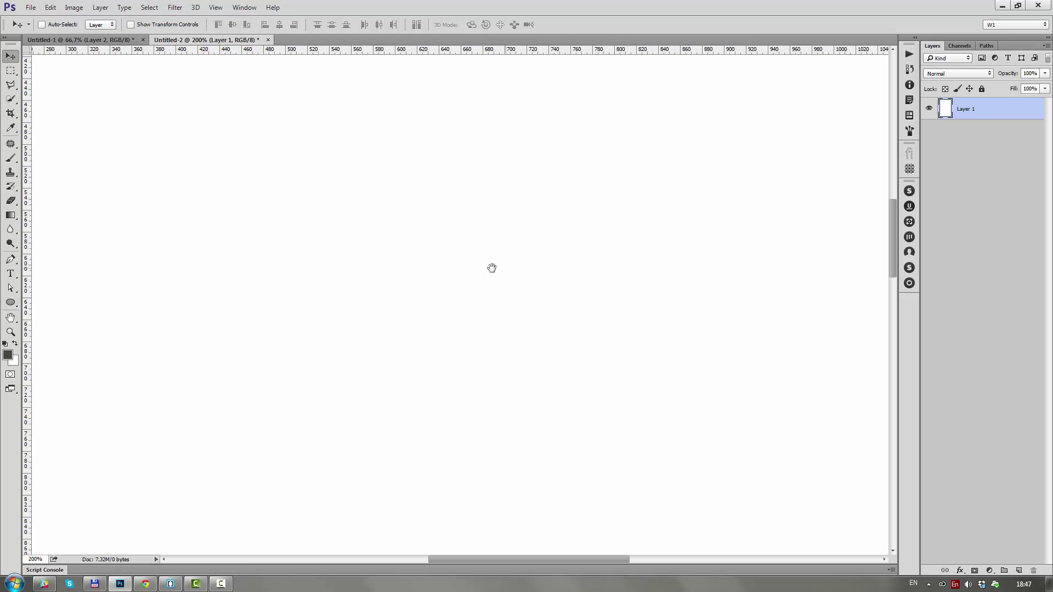
Draw the tapered dark grey blade as a Pen shape along a vertical guide
left_click_drag(491, 267, 449, 280)
key("p")
left_click_drag(26, 291, 464, 280)
left_click(463, 102)
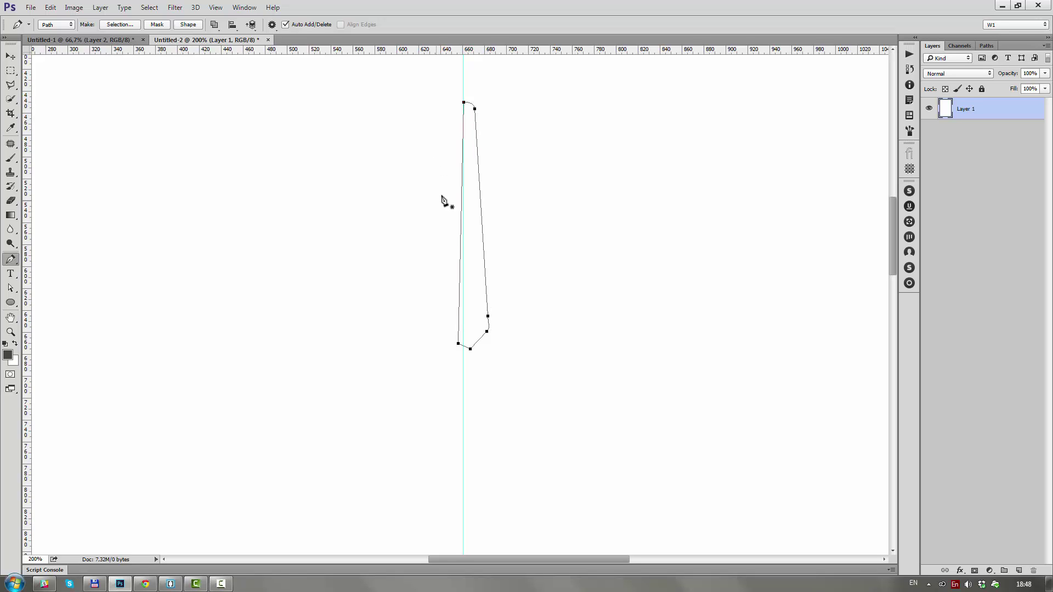
key("a")
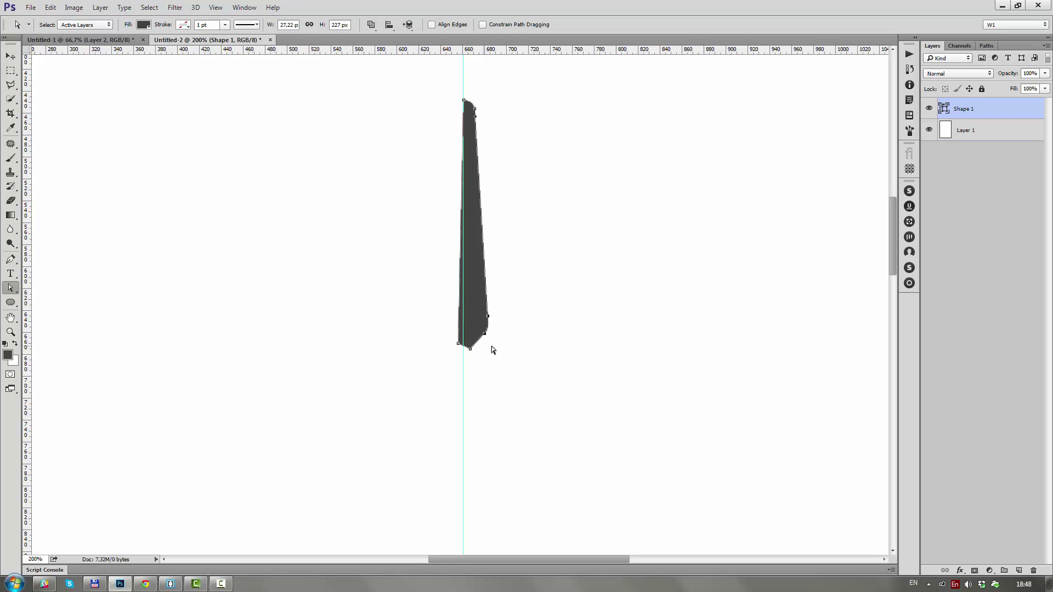
Add a narrowed oval below the blade, tilted about 15.5°, and start the neck on a new layer
key("u")
left_click_drag(377, 354, 463, 457)
key("ctrl+t")
left_click_drag(377, 406, 390, 404)
mouse_move(65, 146)
left_mouse_down()
mouse_move(256, 216)
mouse_move(784, 82)
left_mouse_up()
left_click_drag(459, 352, 469, 369)
left_click_drag(399, 440, 387, 435)
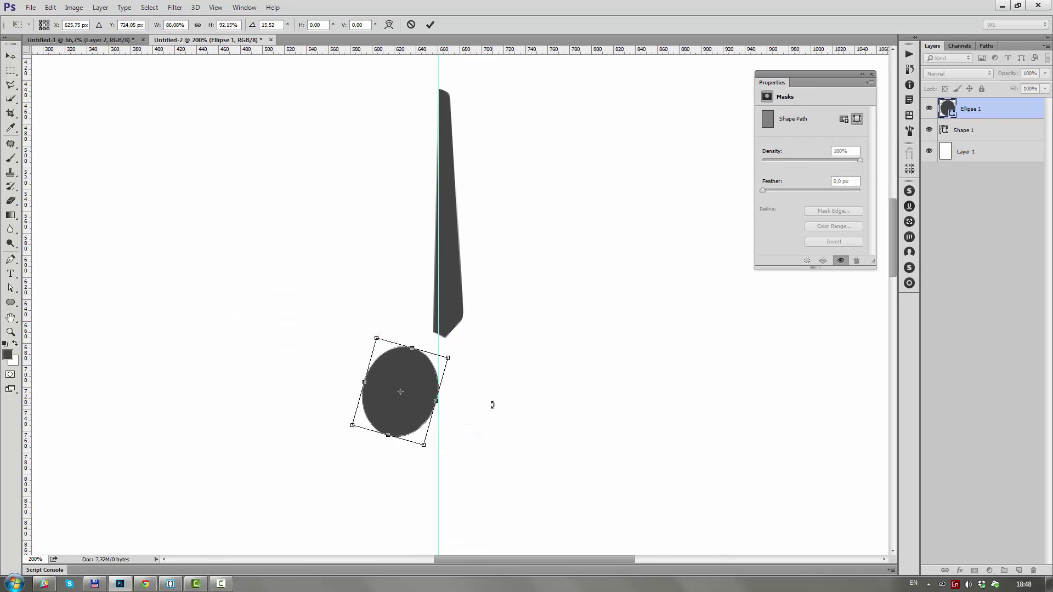
key("Return")
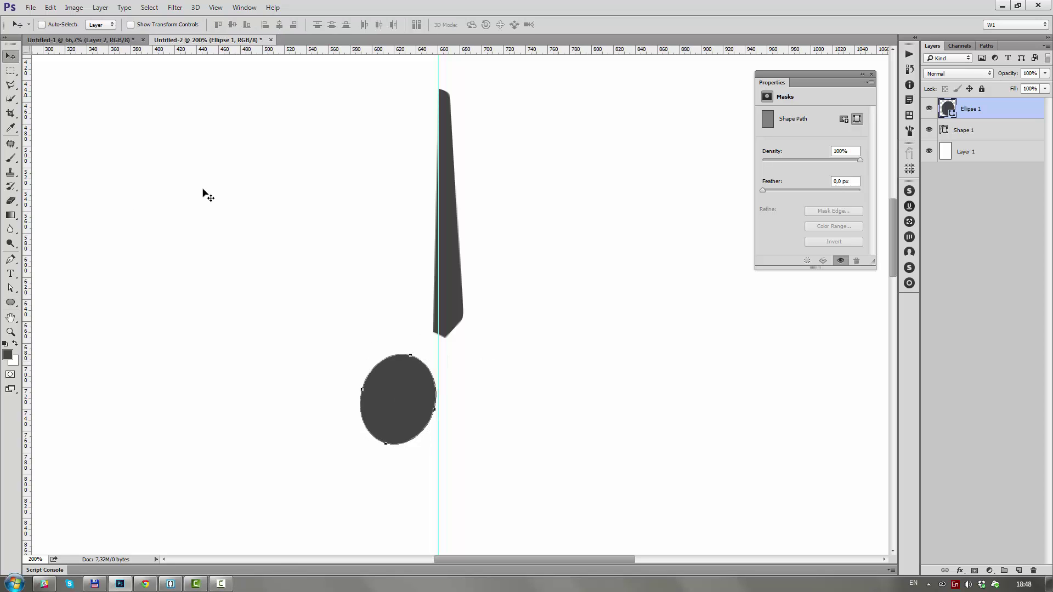
key("p")
key("ctrl+shift+alt+n")
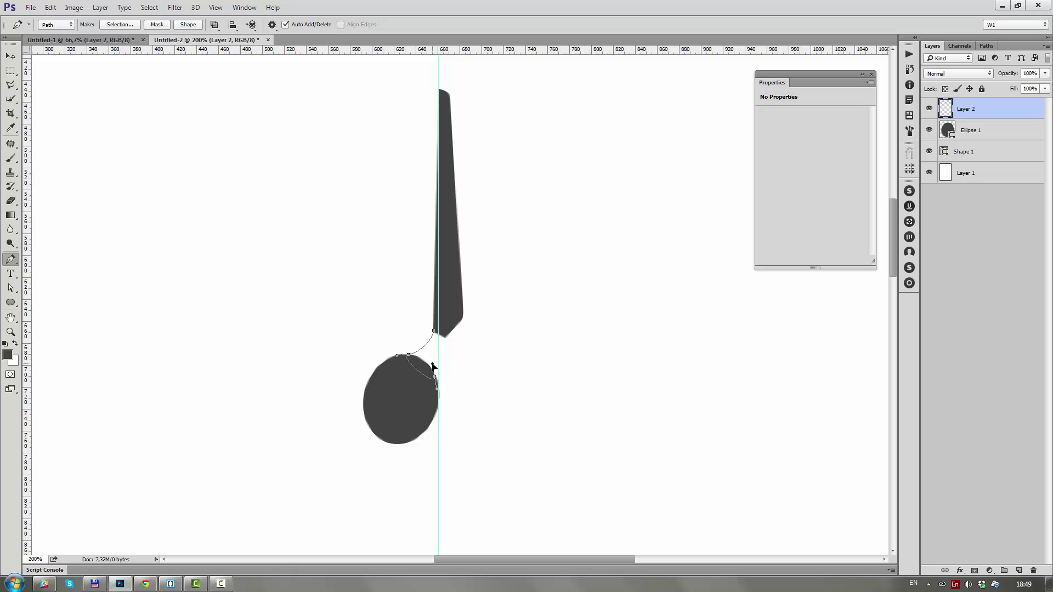
Fill the neck outline as a shape and tweak its anchor points at 200% zoom
left_click(188, 24)
key("a")
key("ctrl+plus")
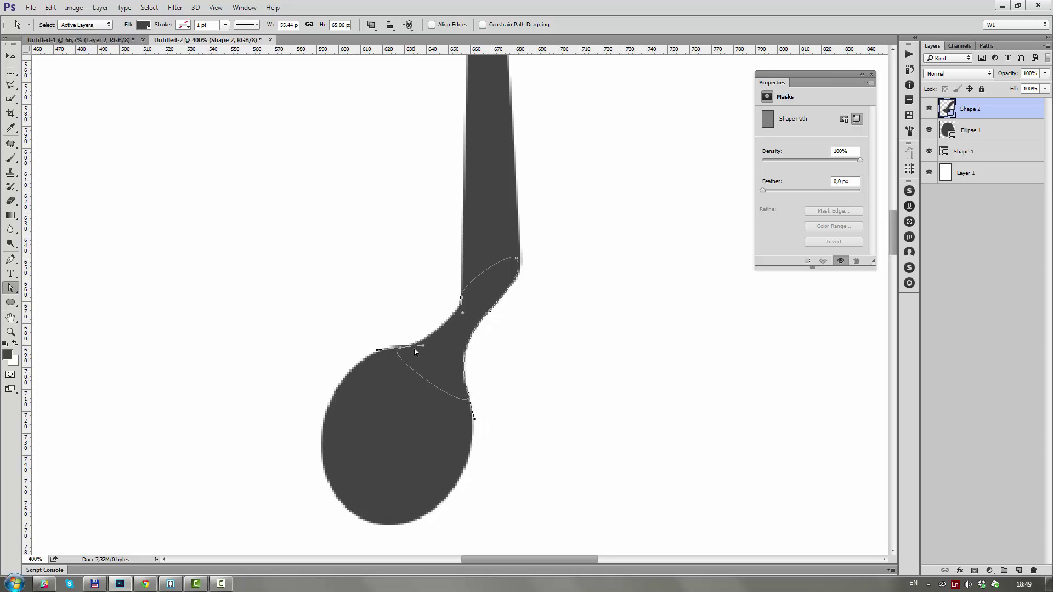
left_click(473, 360)
key("ctrl+minus")
key("ctrl+minus")
key("ctrl+minus")
key("ctrl+plus")
left_click_drag(471, 334, 466, 333)
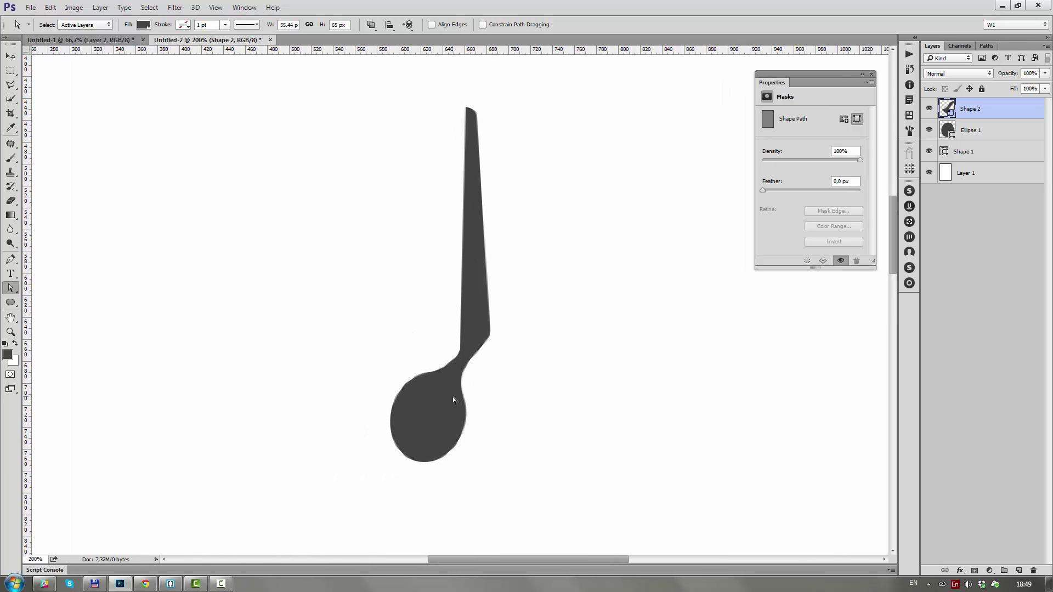
Merge the blade, neck and oval layers into a single Shape 2 layer
left_click(964, 151, "shift")
key("ctrl+e")
left_click_drag(376, 360, 485, 489)
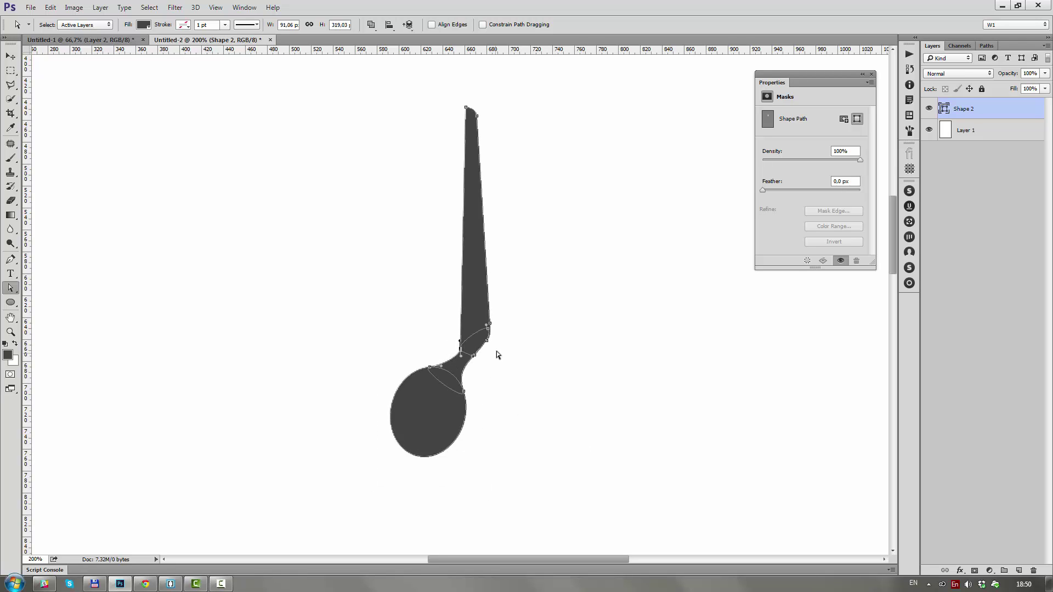
Shrink the inner oval path to about 62% and subtract it as a finger hole
left_click(436, 400)
key("ctrl+t")
left_click_drag(466, 368, 453, 385)
key("Return")
left_click(371, 24)
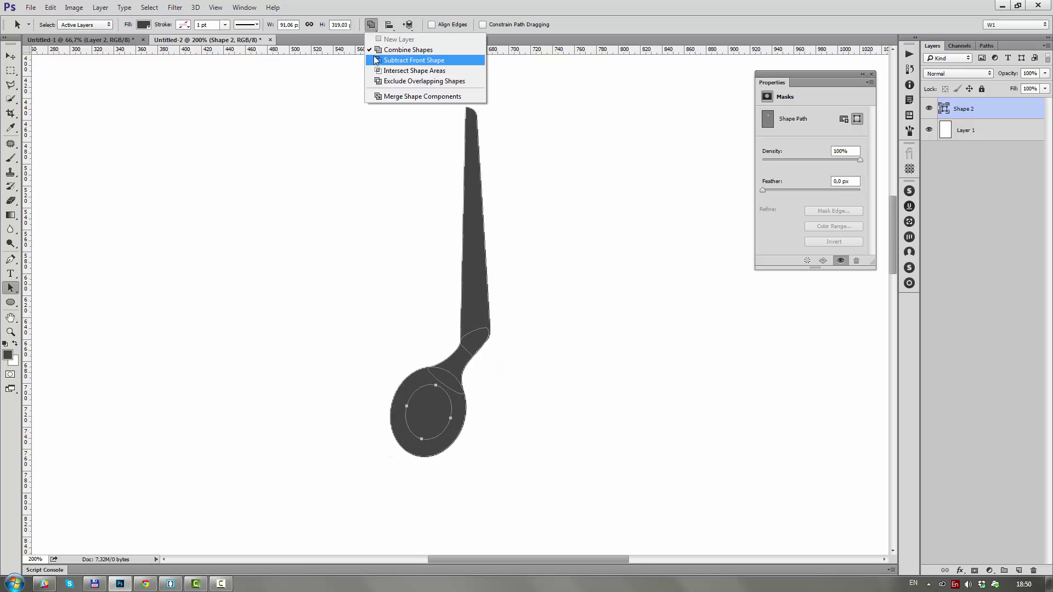
left_click(409, 58)
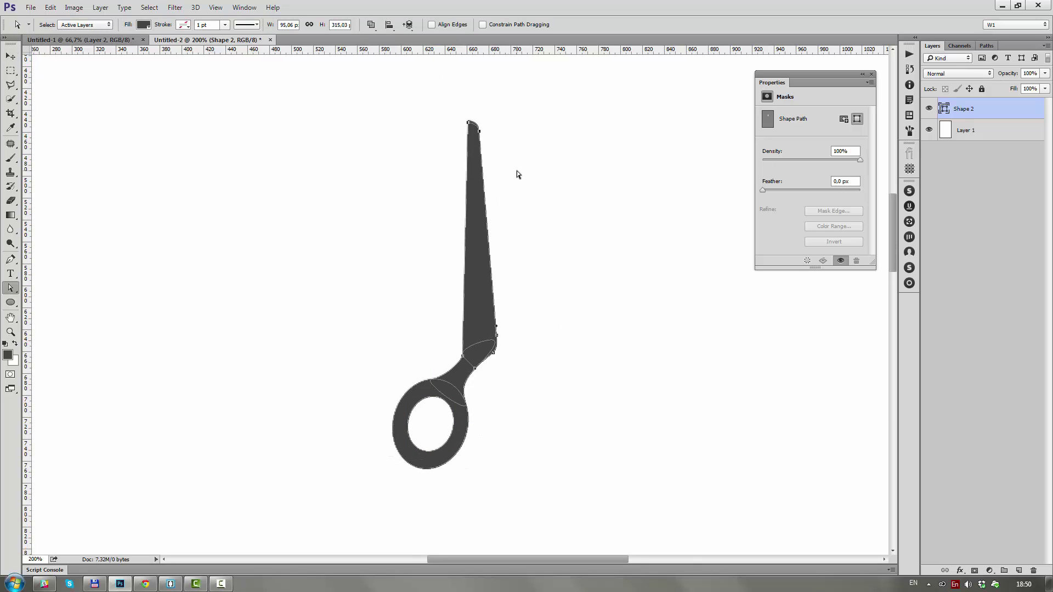
Deselect the shape and hide the path outlines and the guide
left_click(541, 364)
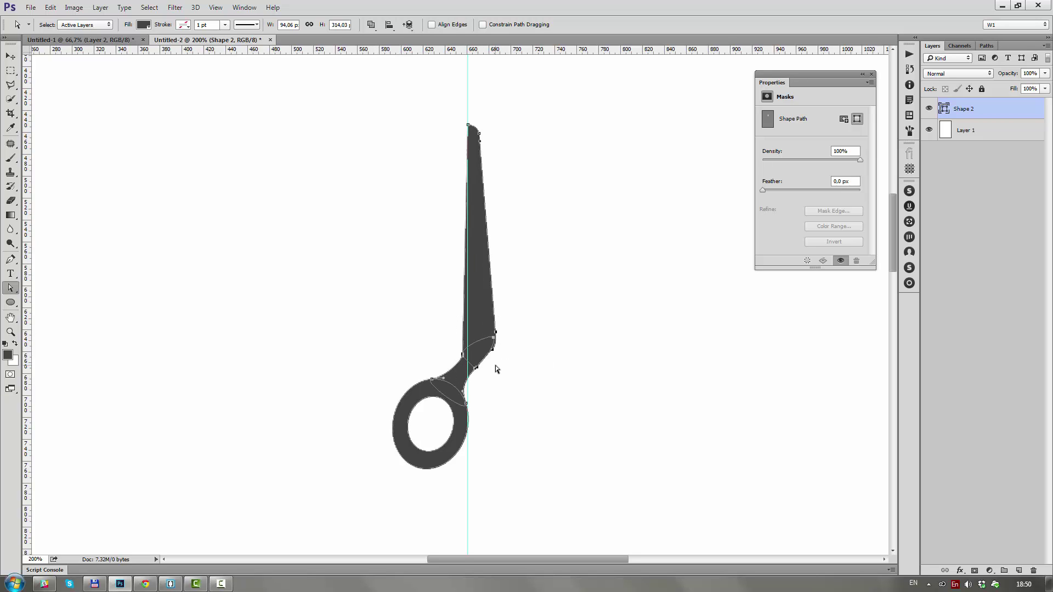
key("ctrl+alt+z")
key("ctrl+h")
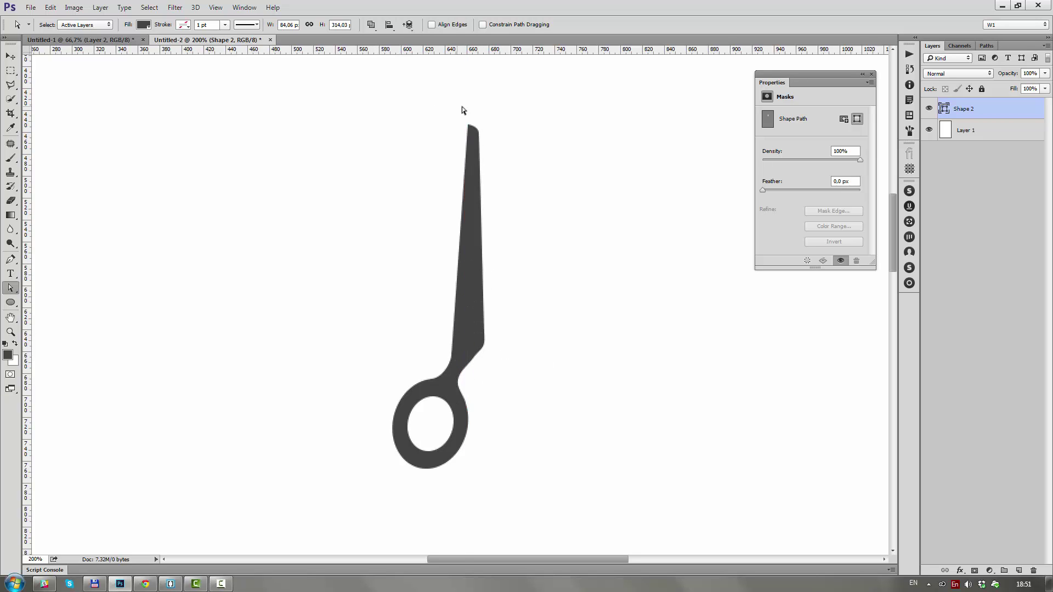
Duplicate the scissor half, flip the copy and recolour it light grey #aaaaaa
key("ctrl+j")
key("ctrl+t")
double_click(944, 130)
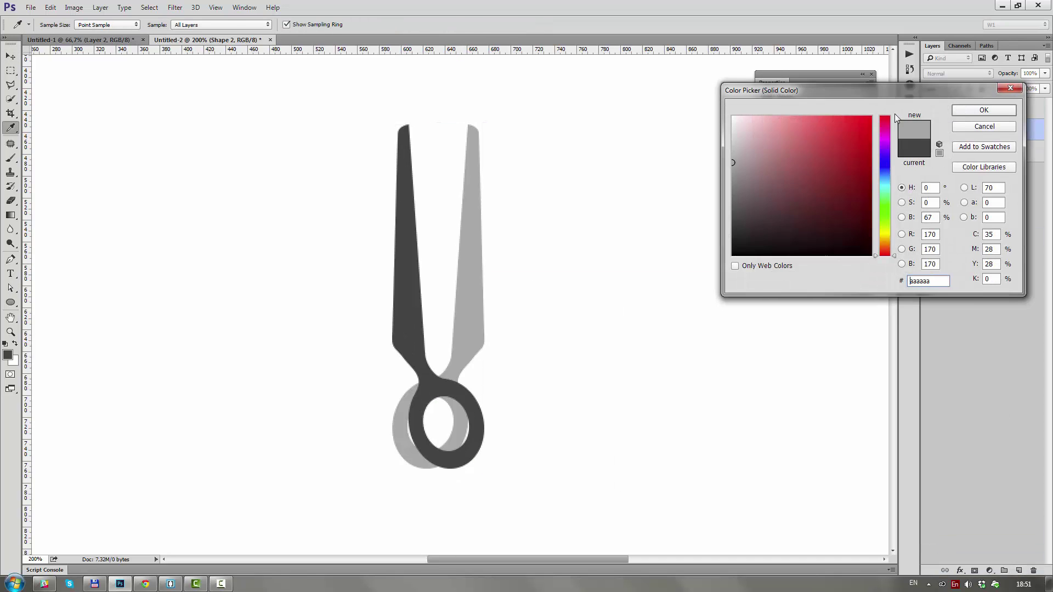
left_click(995, 108)
mouse_move(489, 333)
left_mouse_down()
mouse_move(424, 340)
mouse_move(555, 339)
mouse_move(522, 212)
left_mouse_up()
Rotate the light grey and dark blades to cross, nudging the dark one left
key("ctrl+t")
key("Return")
left_click(982, 116)
key("ctrl+t")
left_click_drag(549, 120, 574, 184)
key("Return")
left_click_drag(461, 341, 492, 365)
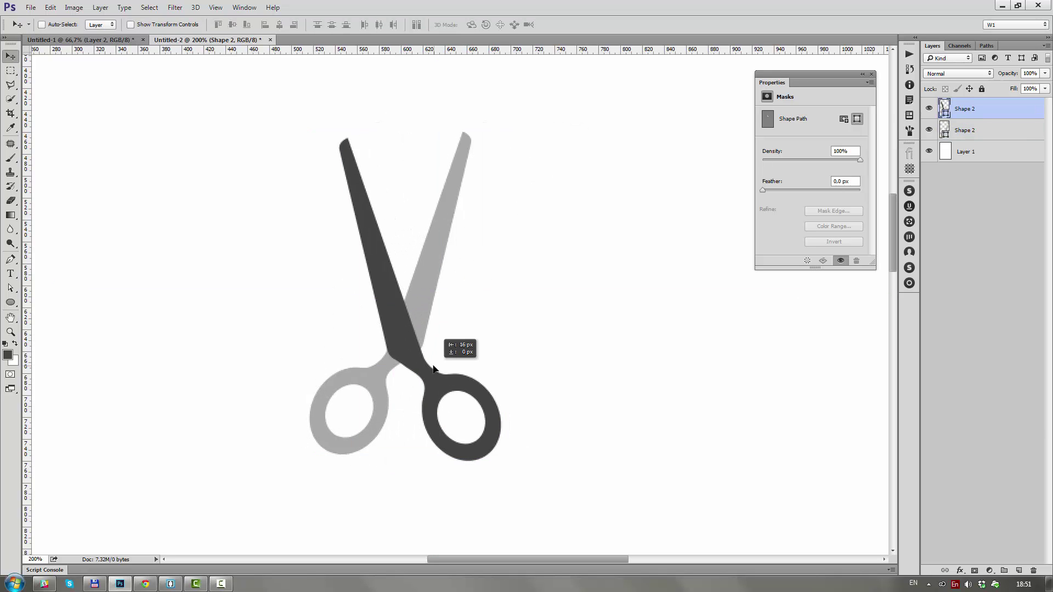
Add centre guides, then rotate both halves upright, centred on the vertical guide at the pivot
left_click(434, 230, "ctrl+shift")
left_click_drag(27, 110, 461, 111)
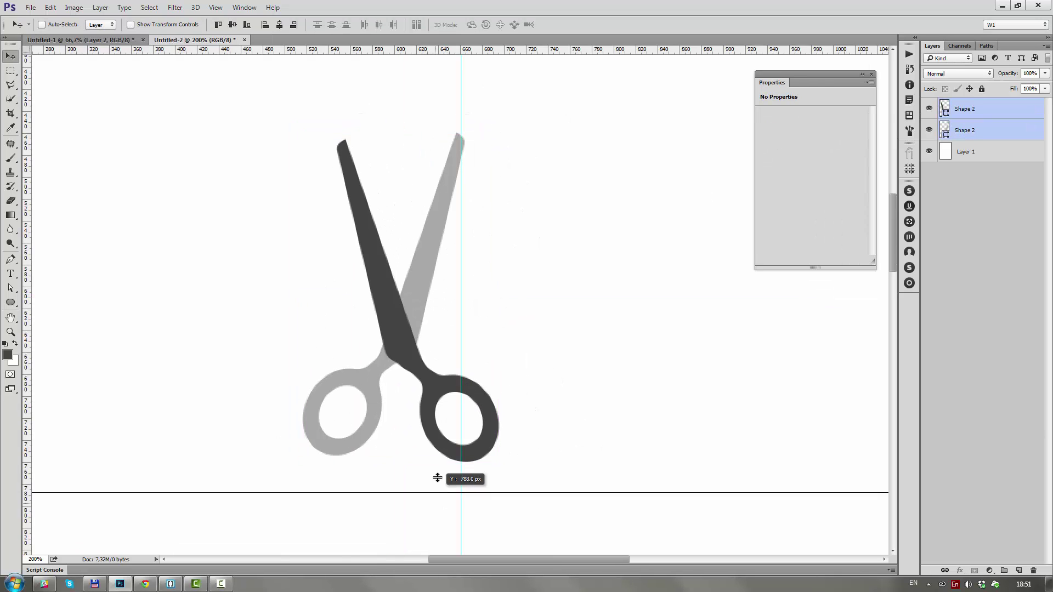
left_click_drag(437, 50, 437, 463)
key("ctrl+t")
left_click_drag(567, 282, 566, 265)
left_click_drag(546, 316, 609, 320)
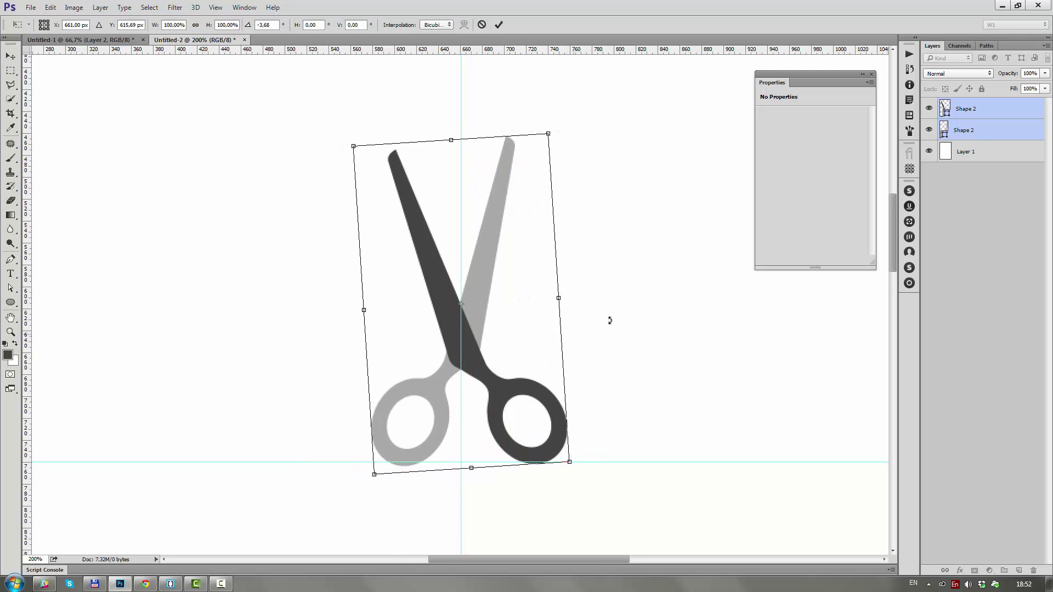
left_click_drag(560, 346, 618, 313)
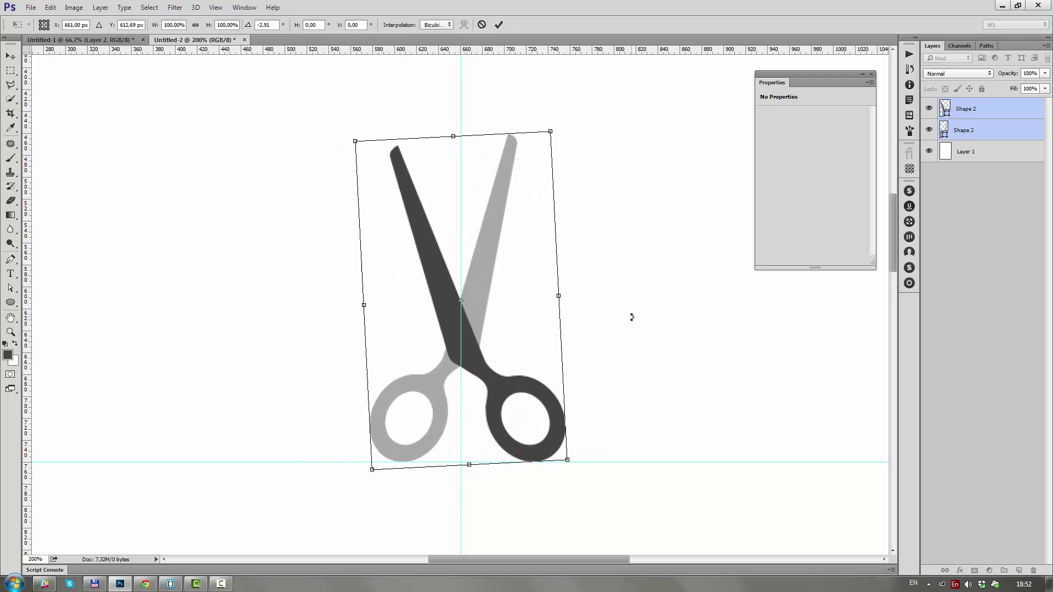
key("Return")
left_click_drag(475, 461, 476, 347)
Select only the light grey blade and nudge it right twice
key("alt+bracketleft")
key("Right")
key("Right")
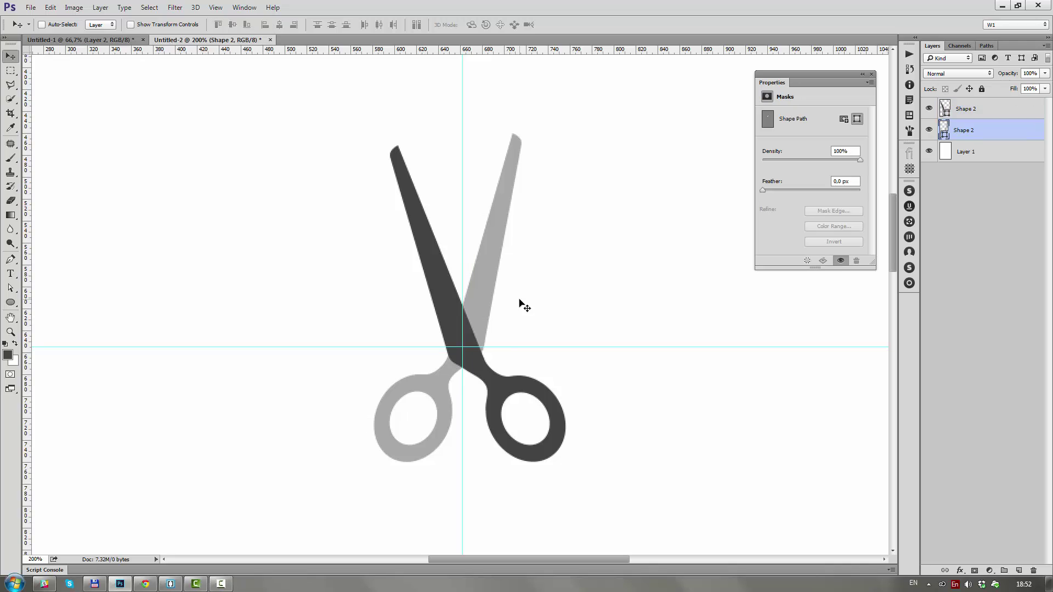
key("Right")
key("Right")
key("Right")
key("Right")
Rotate the light blade open to about 4.8° around the pivot and hide the guides
key("ctrl+t")
left_click_drag(620, 239, 541, 173)
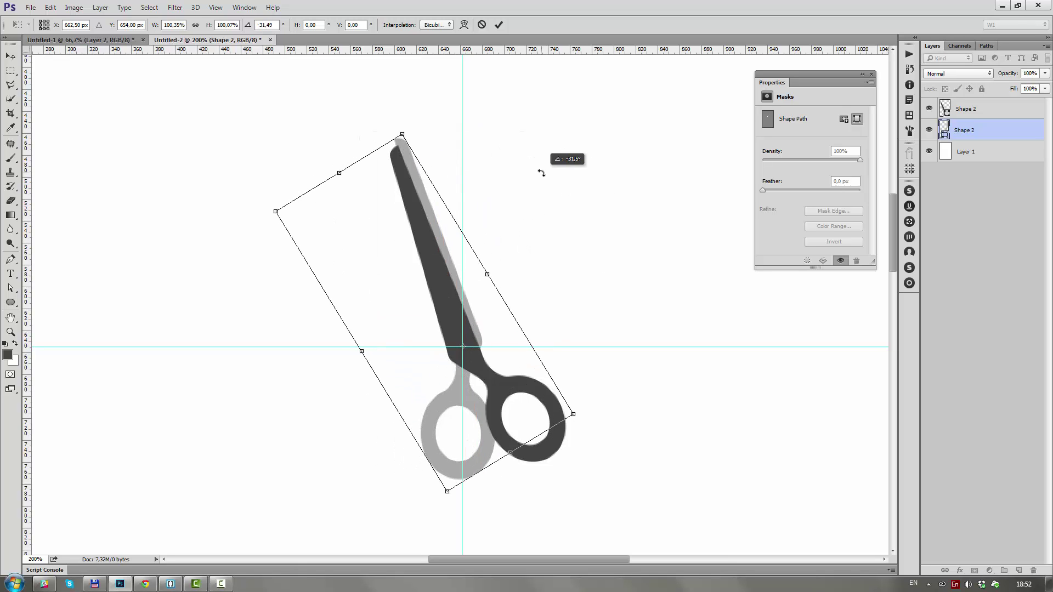
left_click_drag(486, 321, 490, 328)
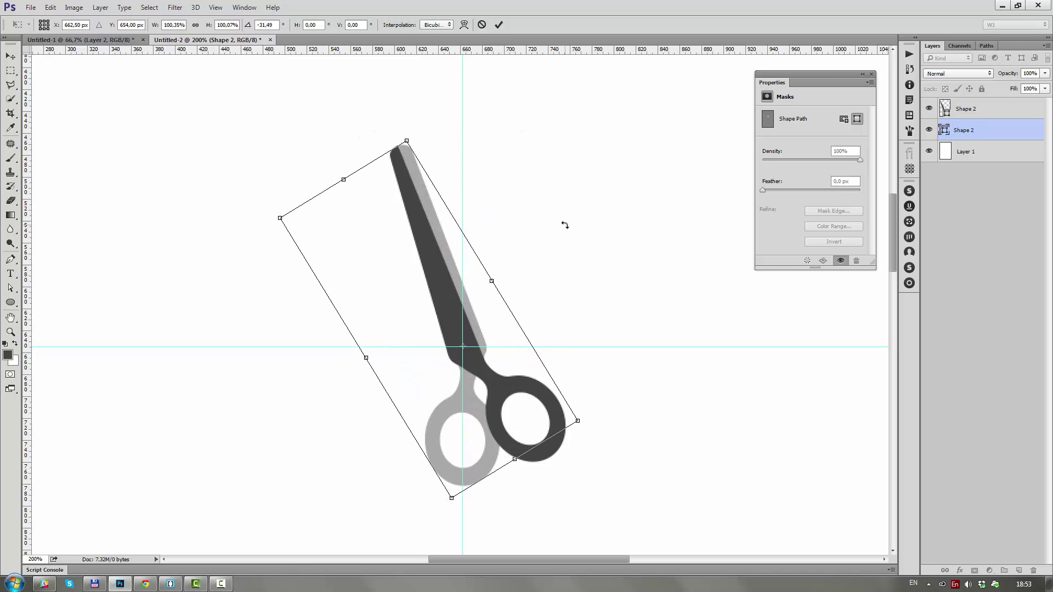
mouse_move(565, 225)
left_mouse_down()
mouse_move(579, 229)
mouse_move(515, 313)
left_mouse_up()
left_click_drag(547, 266, 654, 252)
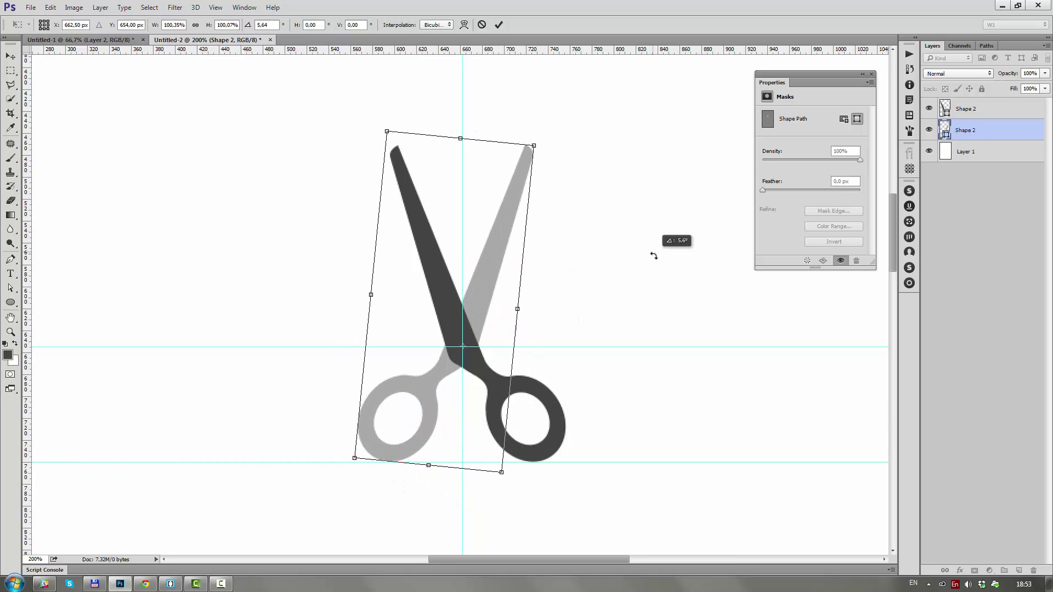
key("Return")
key("ctrl+semicolon")
scroll(546, 318, "up", 1)
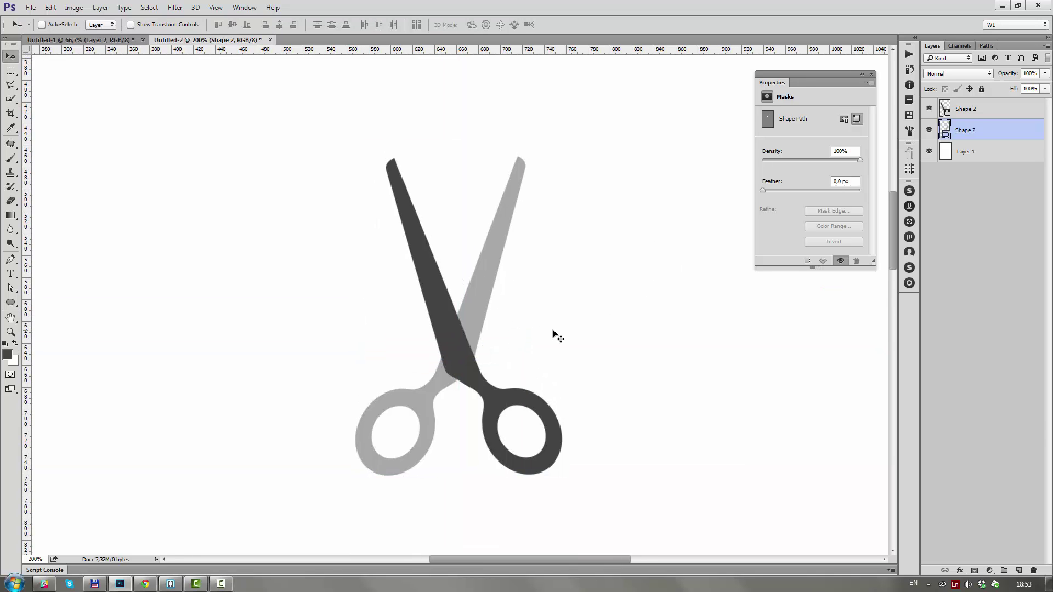
Trace a blade-face outline inside the dark blade on a new layer
left_click(966, 109)
key("p")
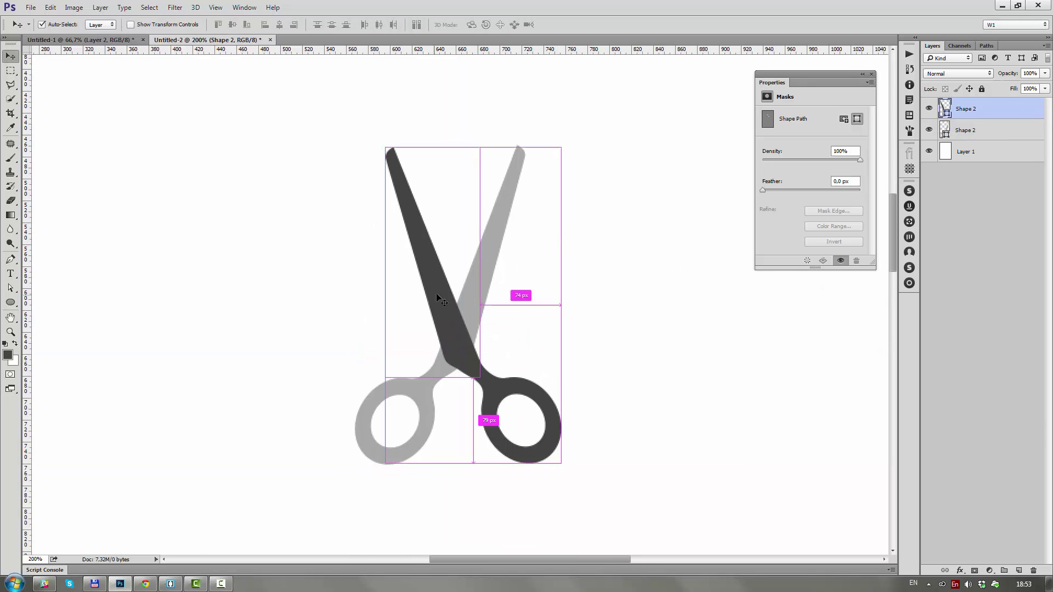
scroll(436, 293, "up", 1)
scroll(406, 171, "up", 2)
left_click(1019, 571)
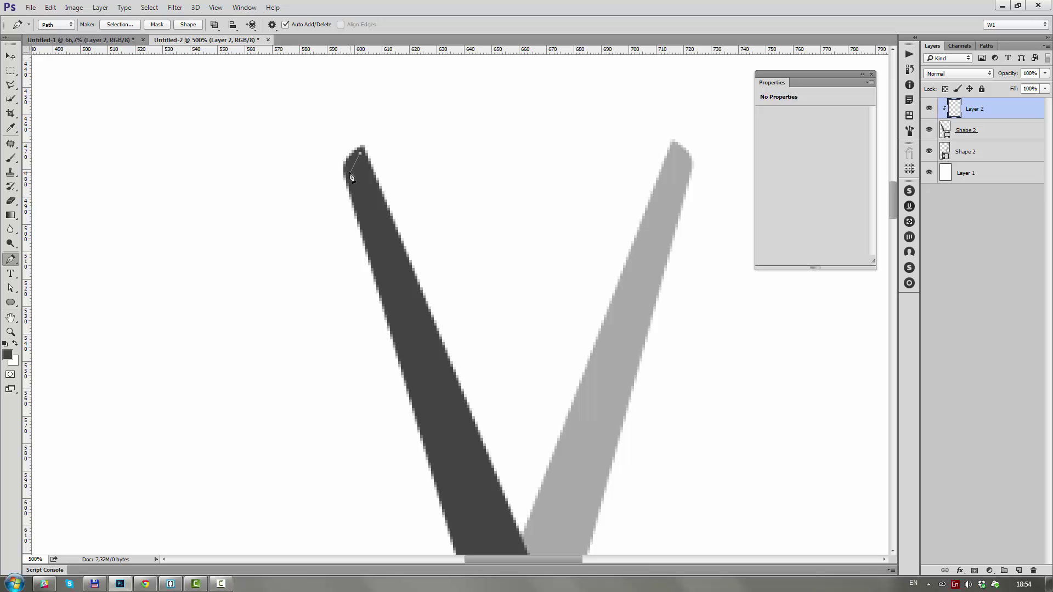
scroll(362, 164, "down", 5)
left_click(424, 329)
left_click(430, 338)
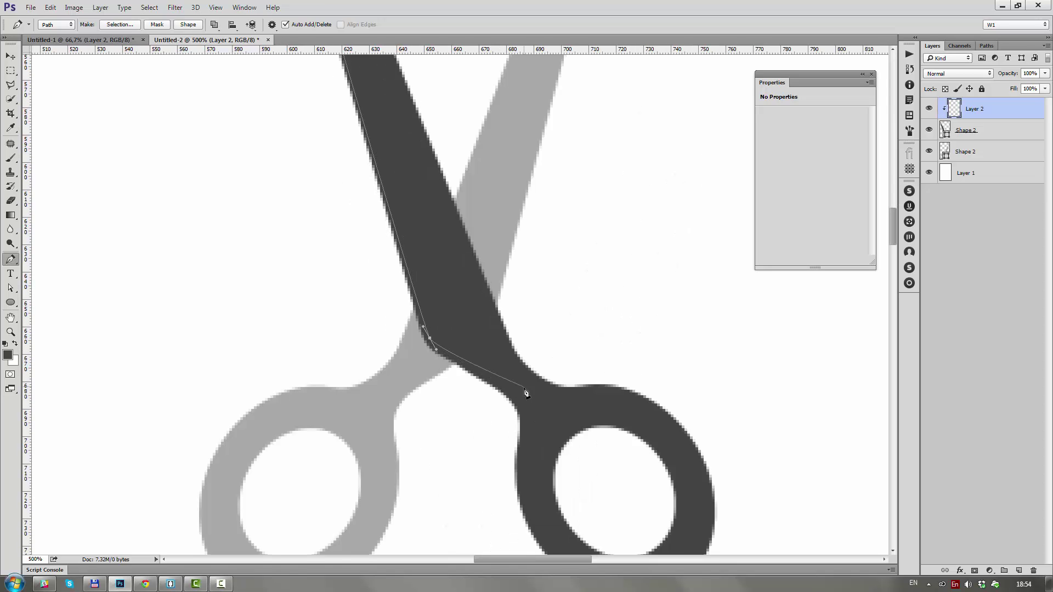
scroll(428, 174, "up", 5)
Turn the outline into a pale lavender shape filled #f0f0fa
left_click(189, 24)
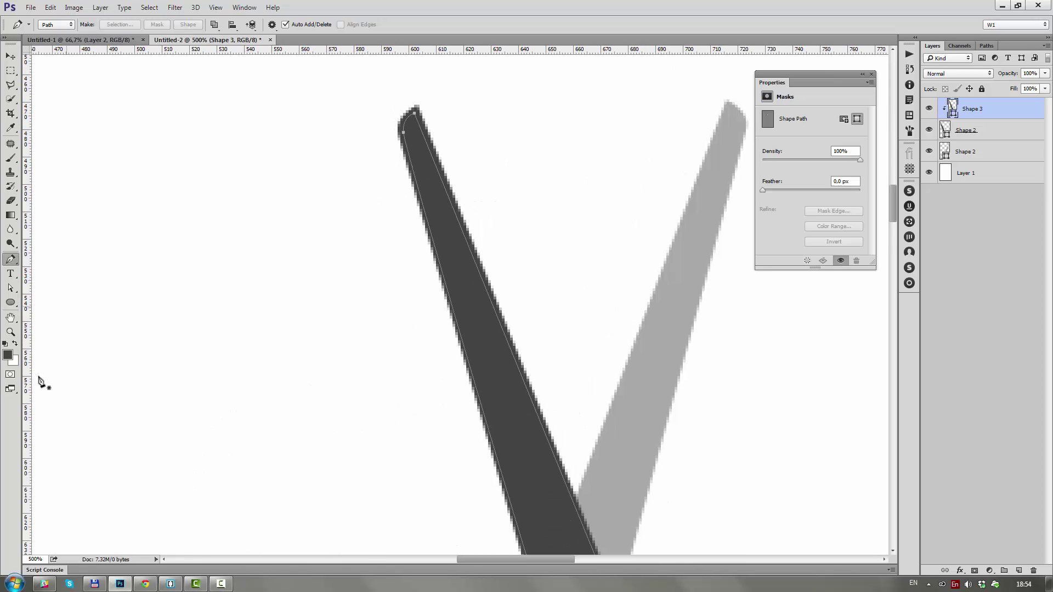
double_click(946, 108)
type("f0f0fa")
scroll(522, 301, "down", 2)
key("Return")
key("p")
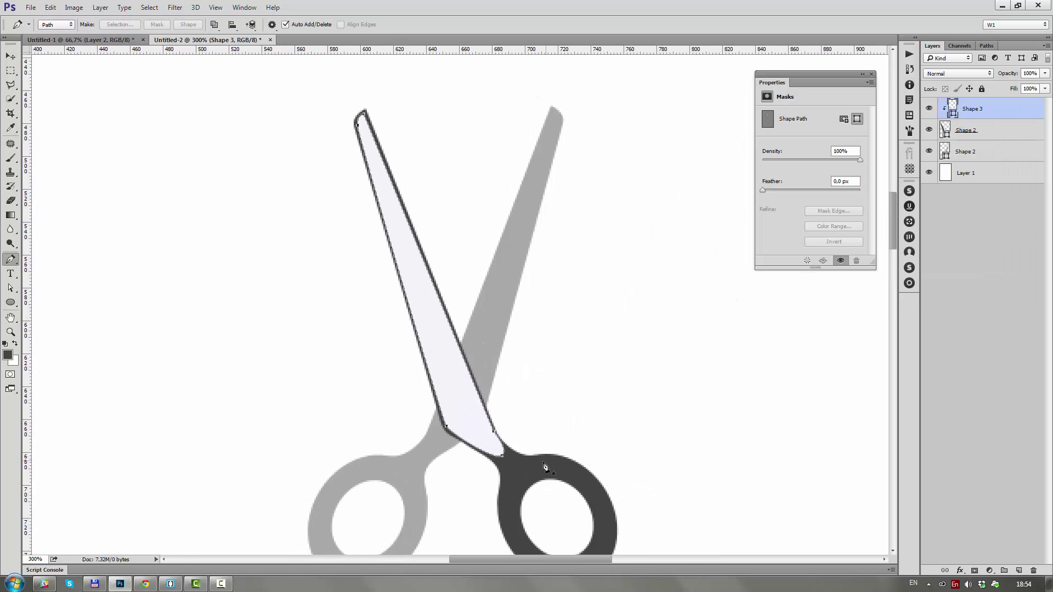
scroll(493, 340, "down", 1)
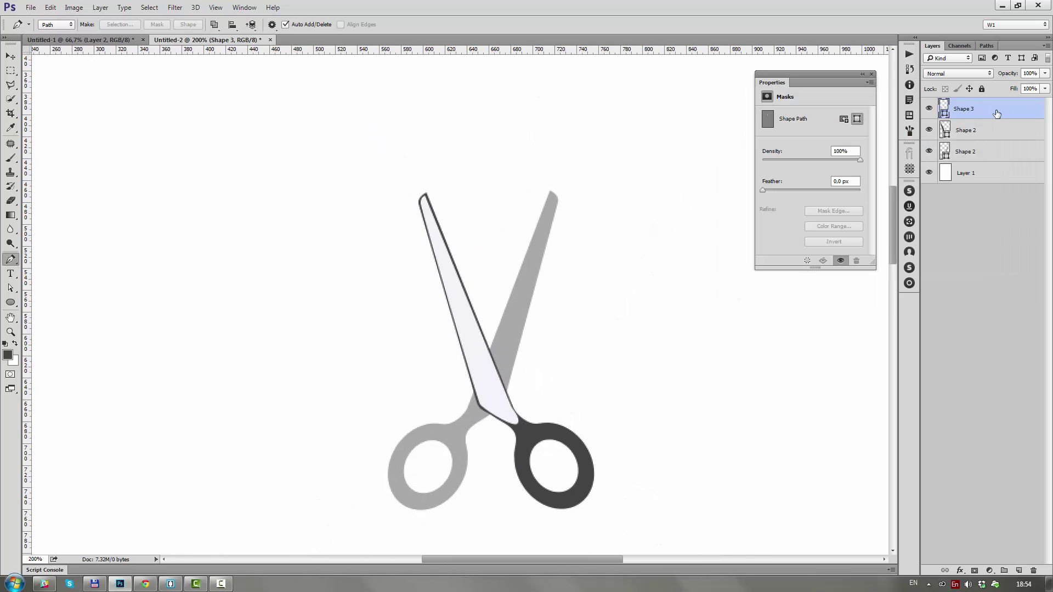
double_click(997, 113)
Add a Gradient Overlay to the blade face with its opacity faded to 0
left_click(652, 175)
left_click_drag(768, 83, 762, 83)
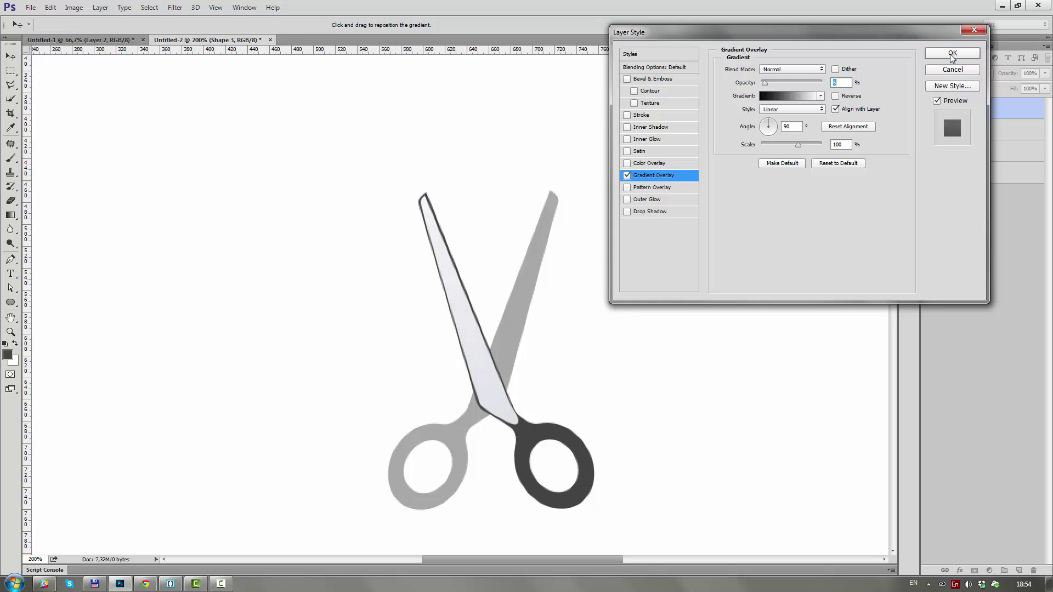
key("Return")
left_click(929, 584)
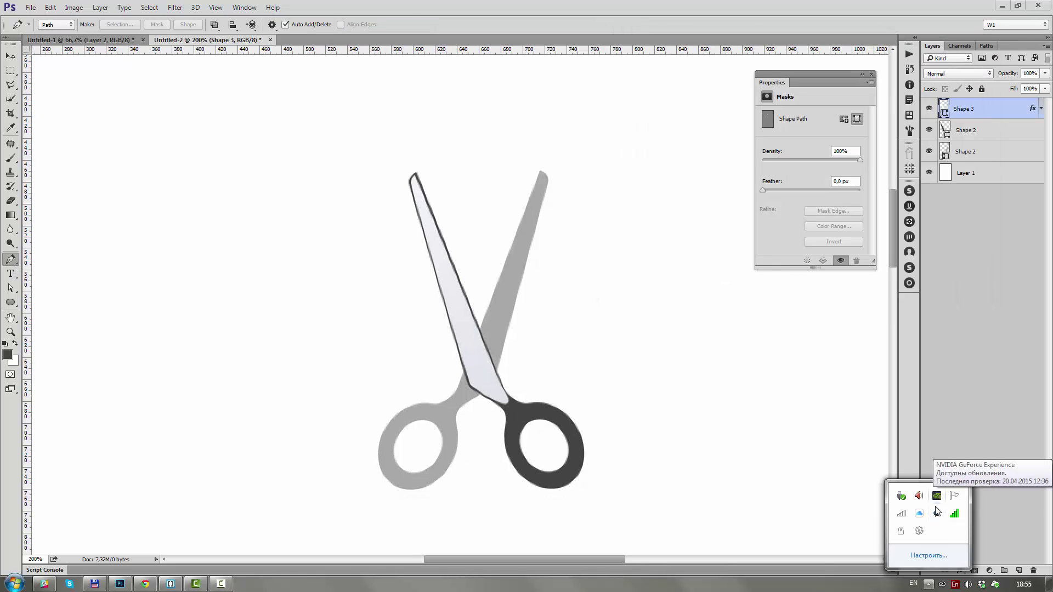
left_click(713, 590)
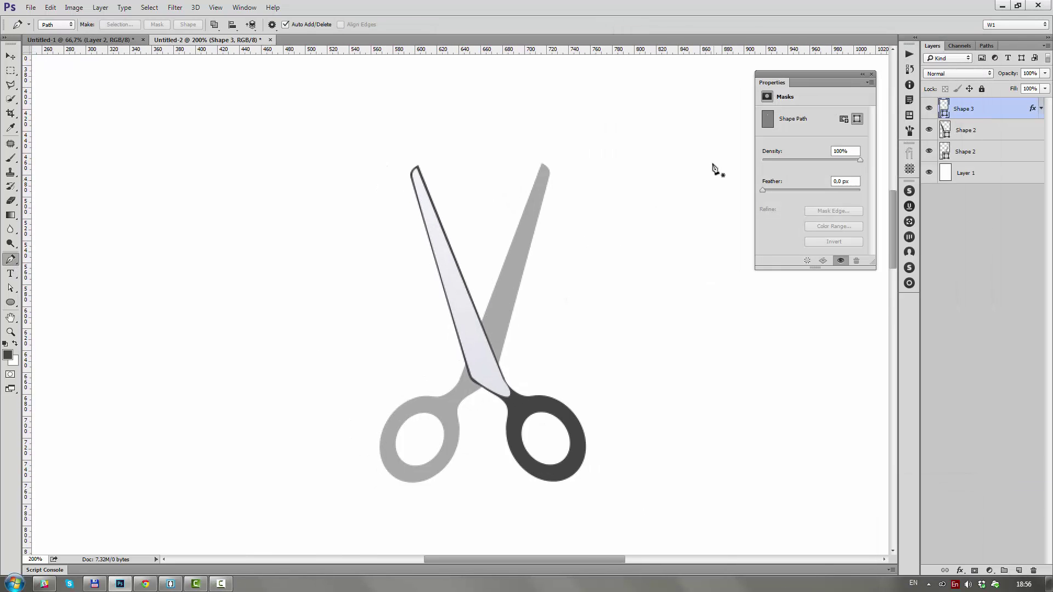
Paint a white highlight on a new clipped layer set to 32% opacity
key("ctrl+shift+alt+n")
key("v")
key("b")
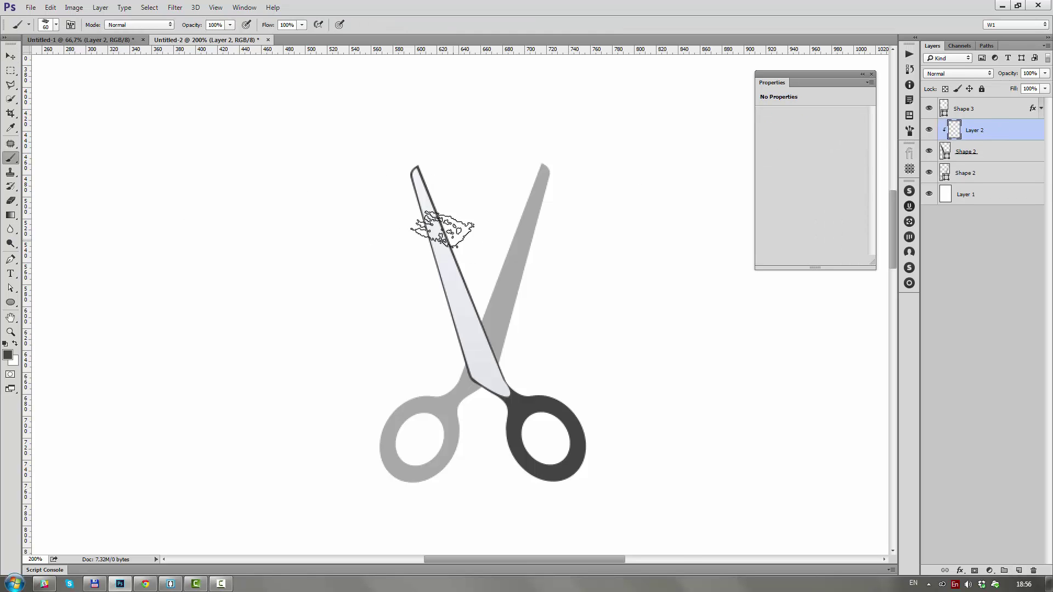
key("x")
left_click_drag(445, 176, 452, 287)
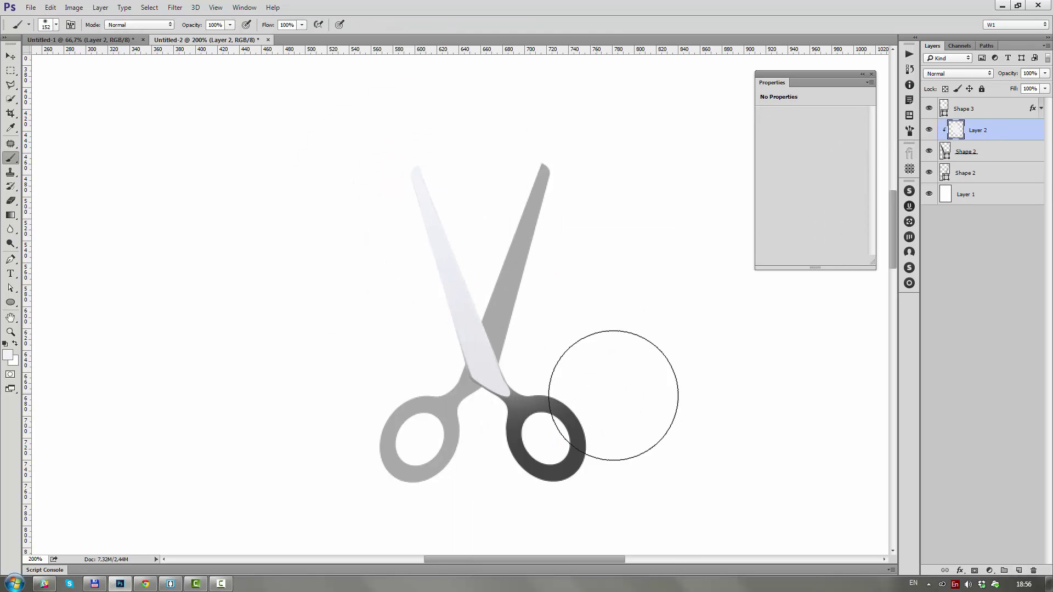
left_click_drag(1045, 73, 1009, 85)
Add an extra anchor point to the Shape 3 blade outline near the pivot
left_click(986, 114)
key("a")
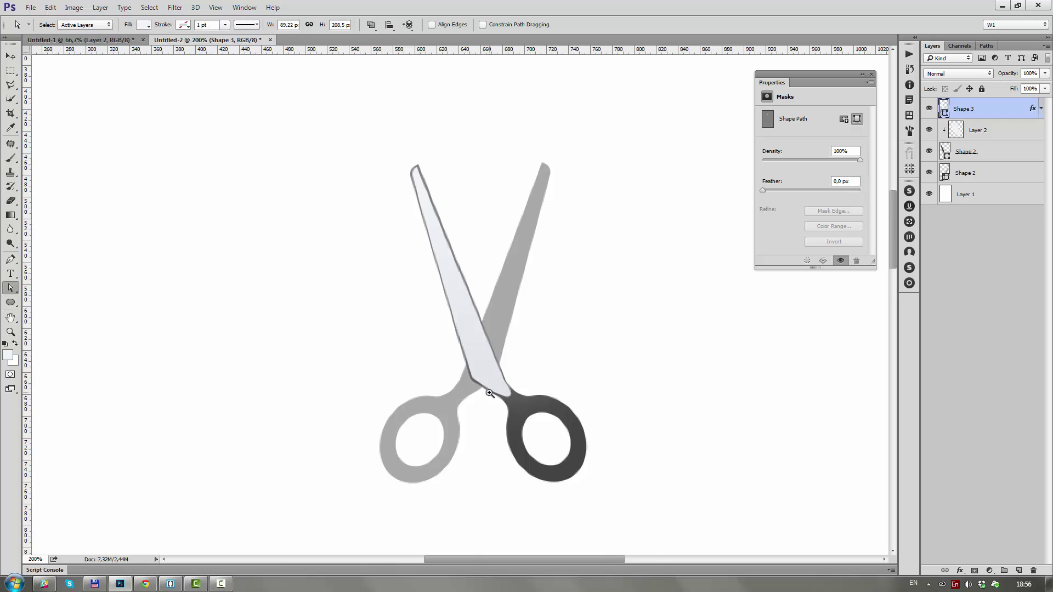
scroll(489, 385, "up", 2)
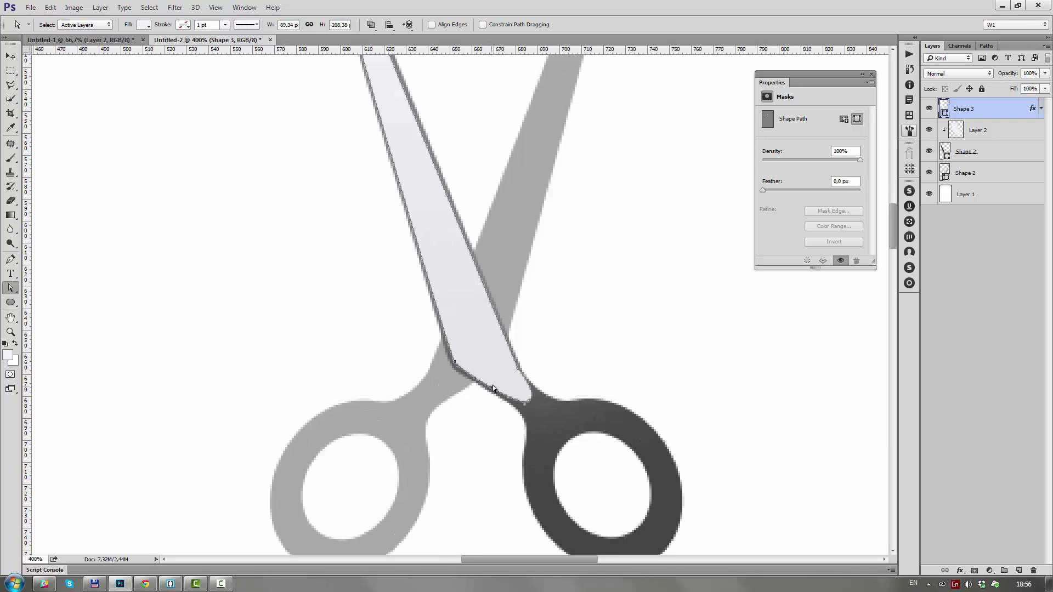
right_click(531, 391)
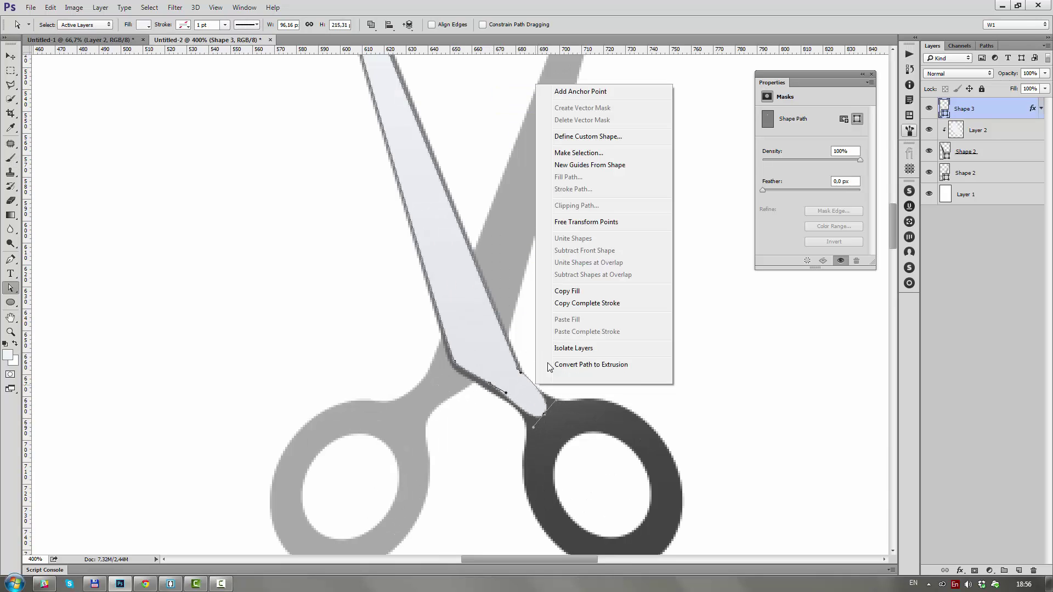
left_click(554, 88)
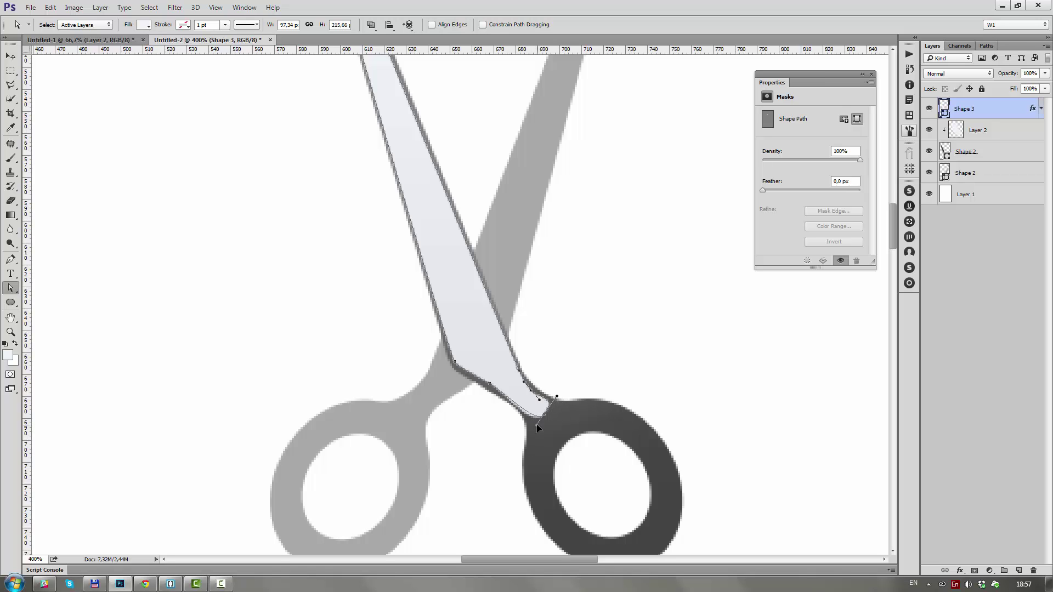
Paint black shading with a size-25 brush on a clipped layer, then lower its opacity
key("ctrl+shift+alt+n")
key("ctrl+alt+g")
key("b")
key("d")
key("bracketleft")
key("bracketleft")
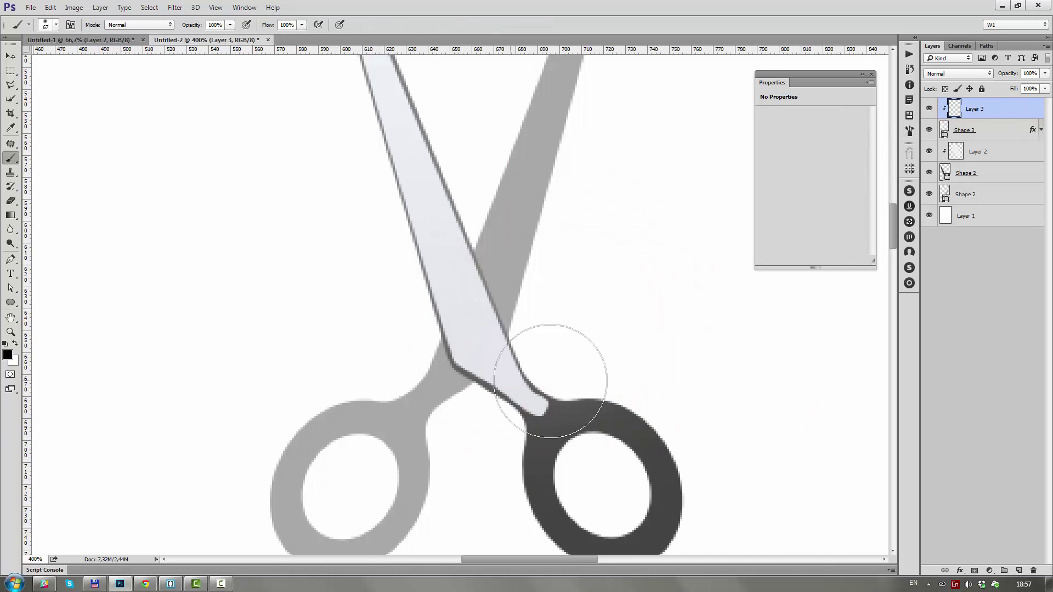
mouse_move(557, 369)
left_mouse_down()
mouse_move(559, 355)
mouse_move(521, 390)
left_mouse_up()
key("ctrl+z")
key("bracketleft")
key("bracketleft")
key("bracketleft")
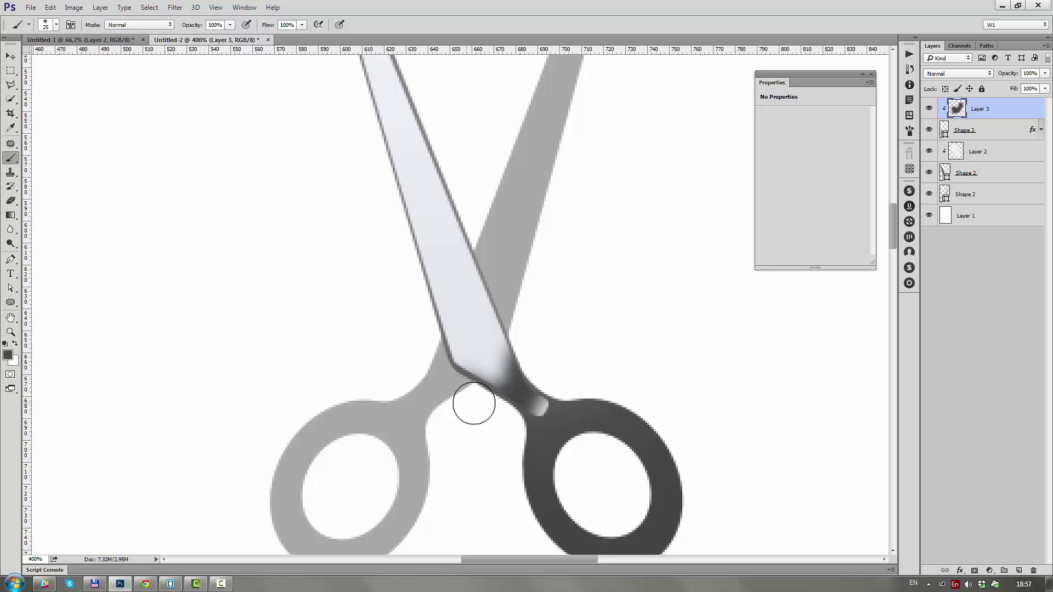
left_click_drag(1024, 71, 993, 84)
Draw a closed Pen shadow shape at the blade base on another clipped layer
key("ctrl+shift+alt+n")
key("ctrl+alt+g")
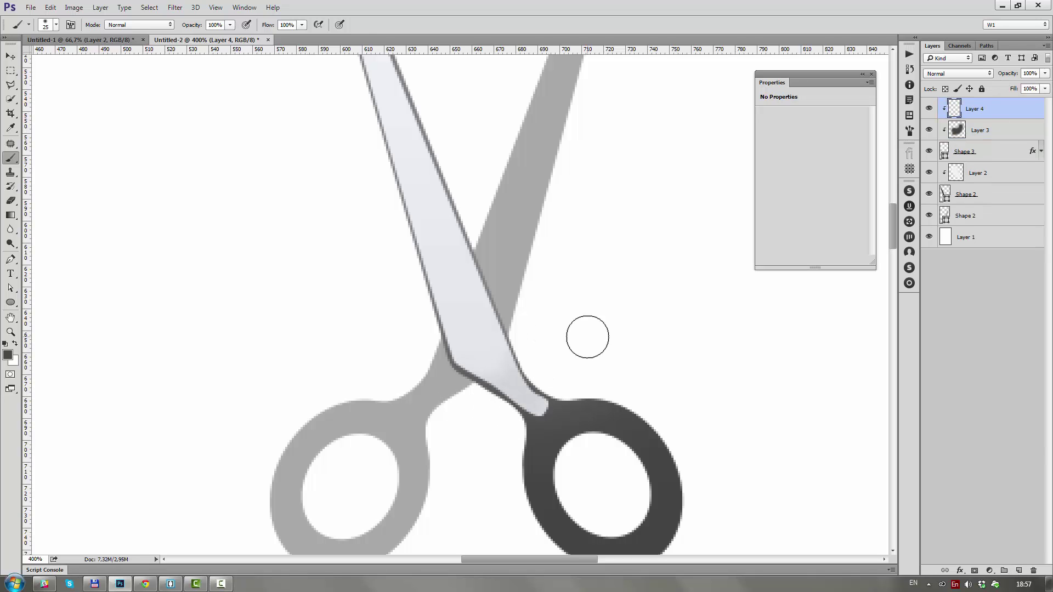
key("p")
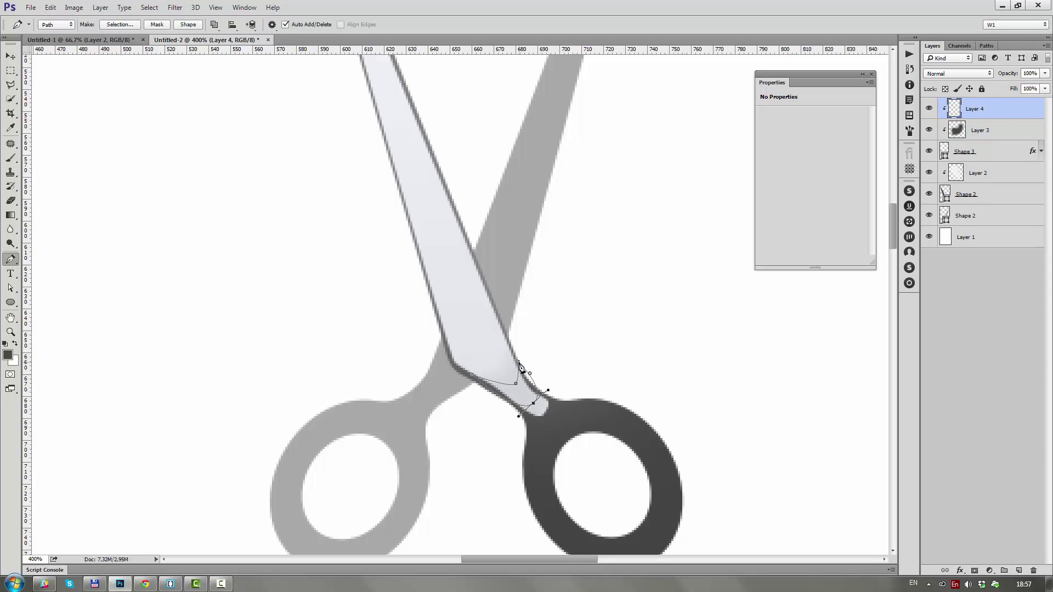
left_click(519, 364)
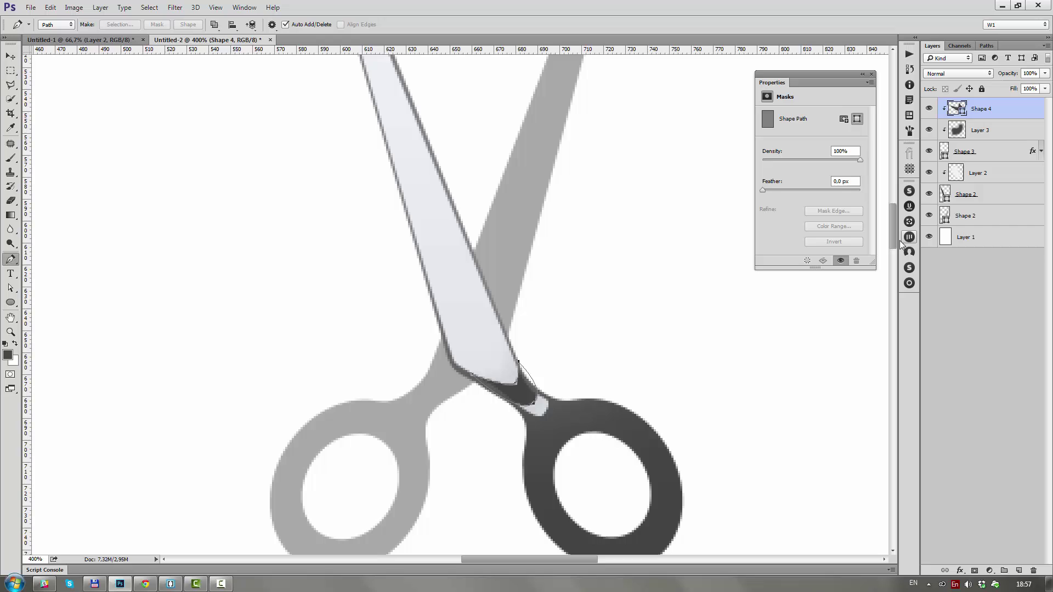
left_click(952, 151)
key("a")
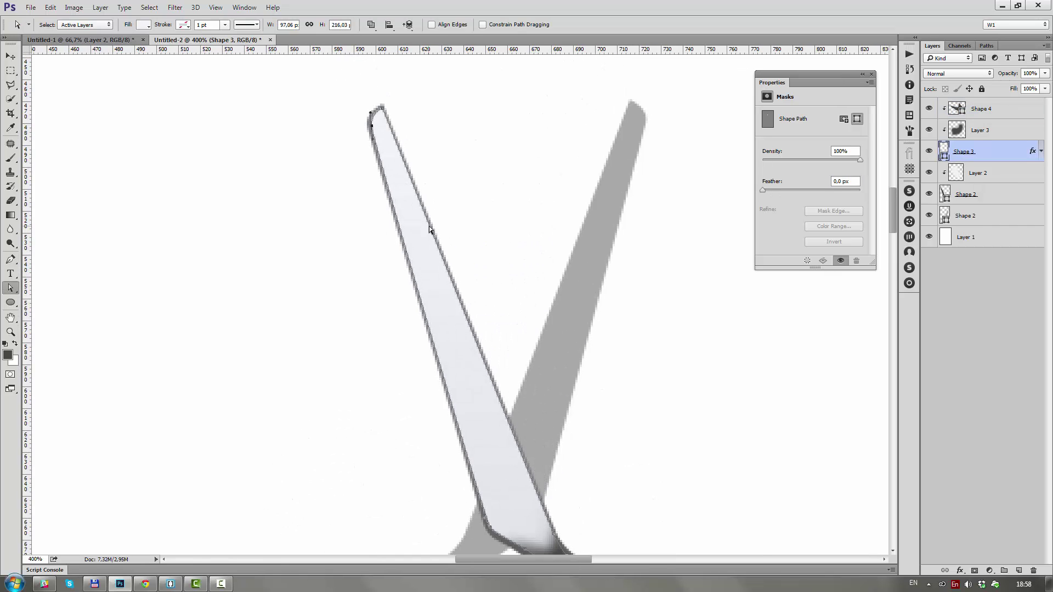
Paste a copy of the handle ellipse, scale it to the handle outline, and fill it light silver
scroll(458, 419, "down", 5)
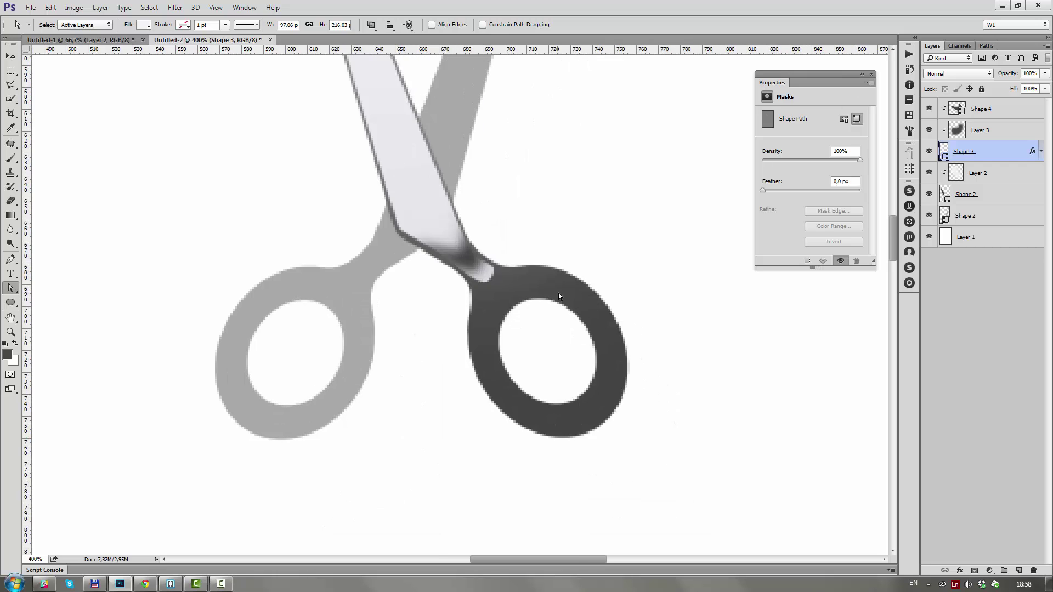
left_click(559, 294)
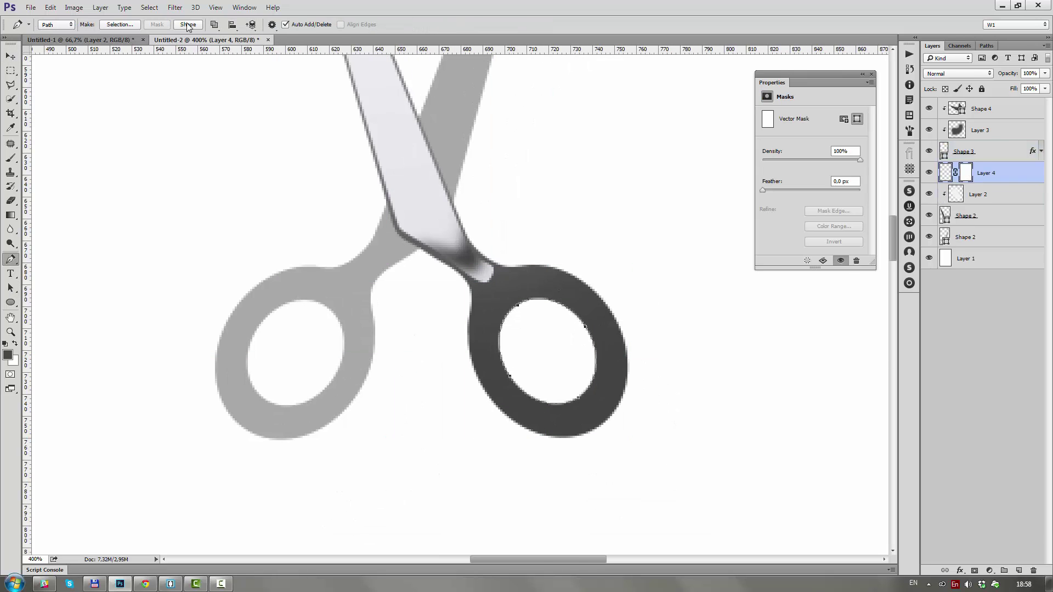
key("ctrl+v")
key("ctrl+t")
left_click_drag(599, 296, 634, 265)
key("Return")
left_click(961, 182, "alt")
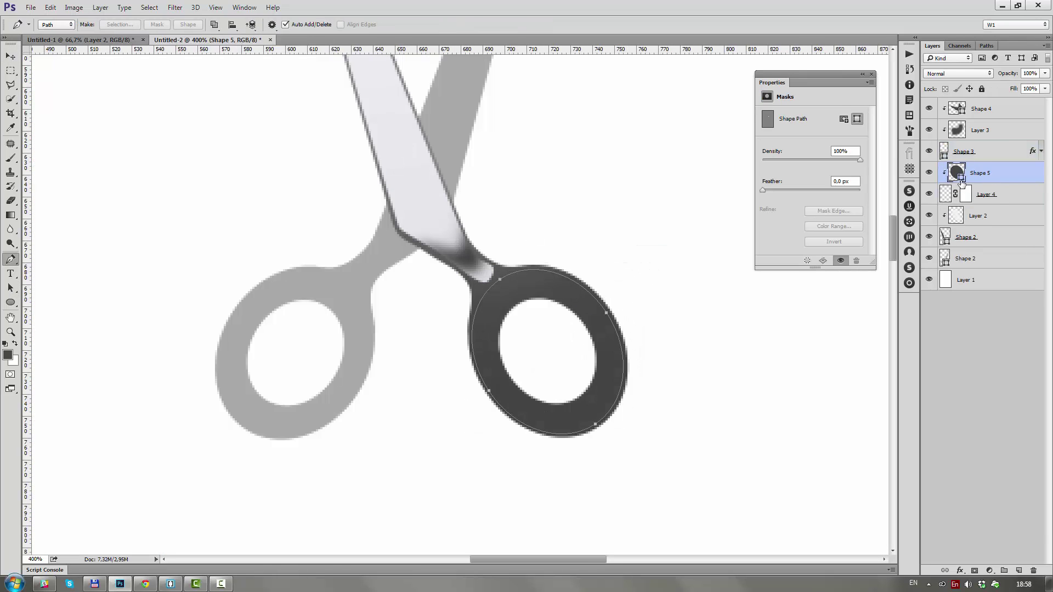
double_click(957, 173)
left_click(933, 108)
Feather the silver ellipse to about 1.1 px and subtract a front shape to cut the finger hole
mouse_move(762, 190)
left_mouse_down()
mouse_move(782, 189)
mouse_move(769, 189)
left_mouse_up()
key("a")
key("ctrl+t")
left_click_drag(631, 264, 608, 285)
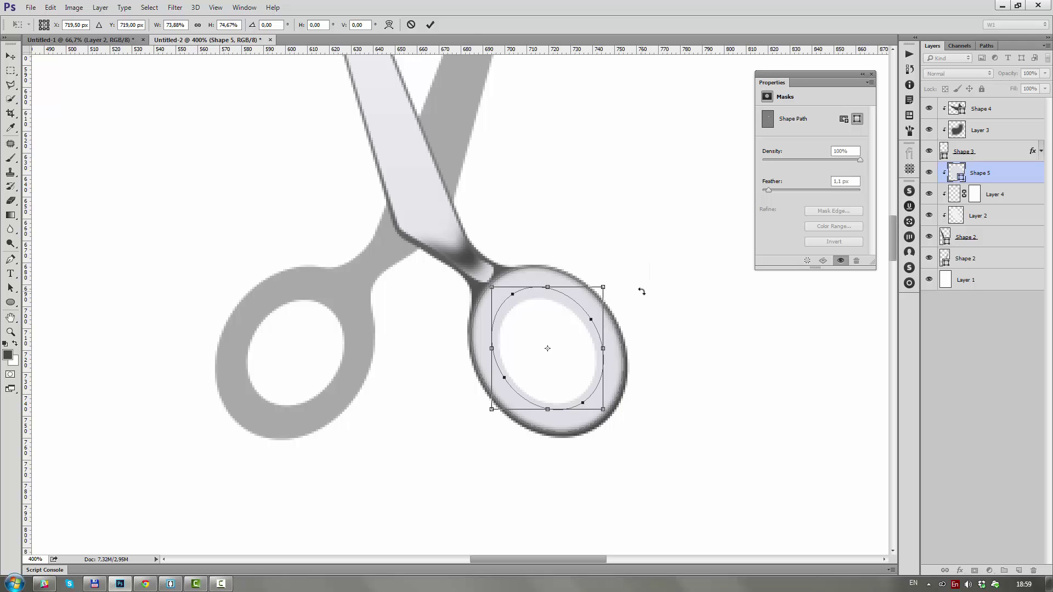
key("Return")
left_click(371, 24)
left_click(377, 60)
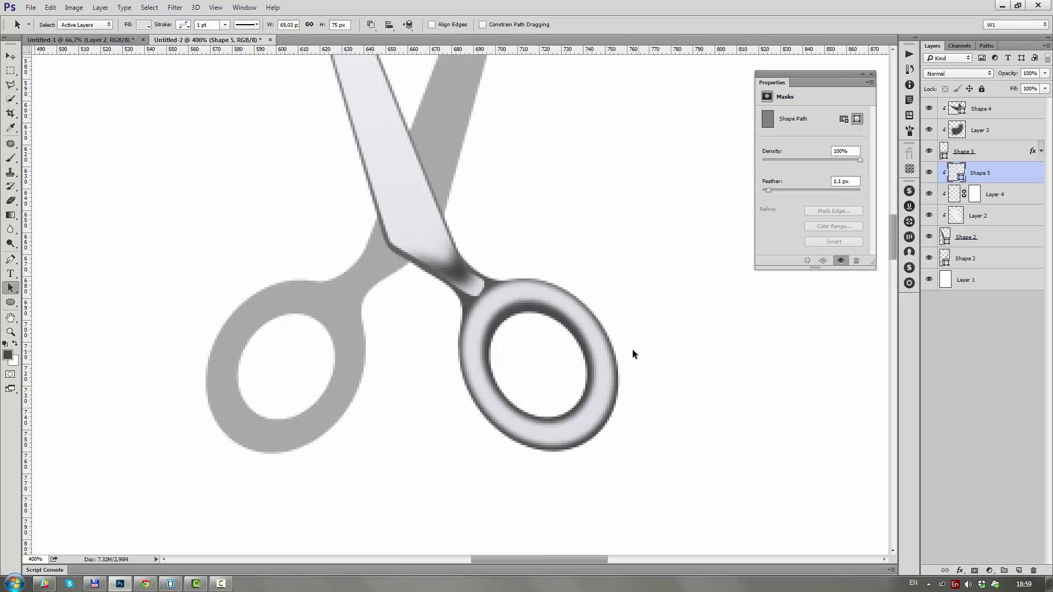
Add a dark ellipse fitted to the ring's inner edge, scaled down to about 94%
left_click(214, 25)
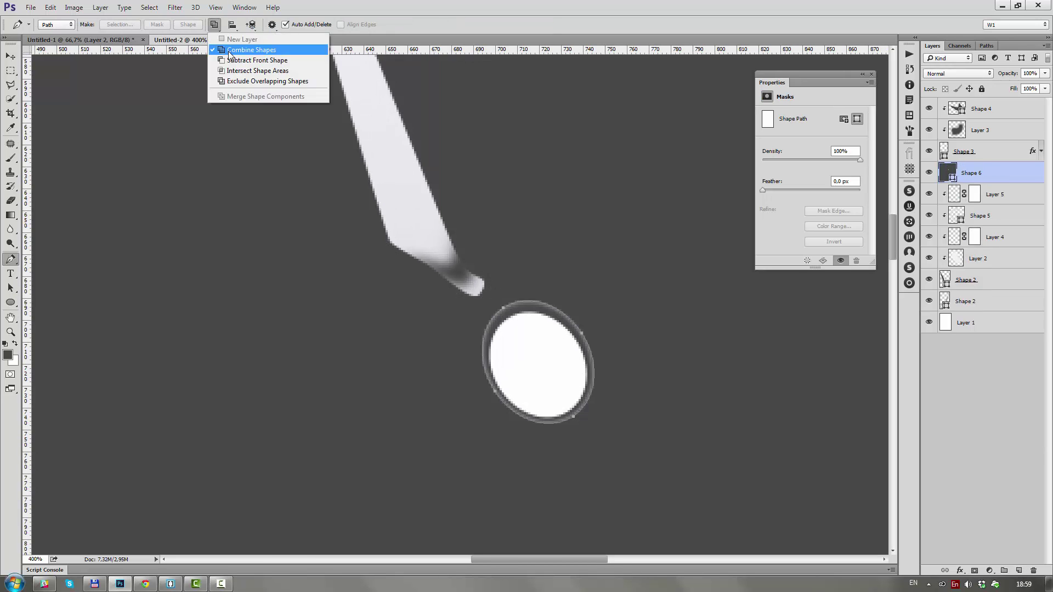
left_click(258, 69)
key("ctrl+t")
left_click_drag(595, 299, 610, 281)
left_click_drag(482, 425, 466, 438)
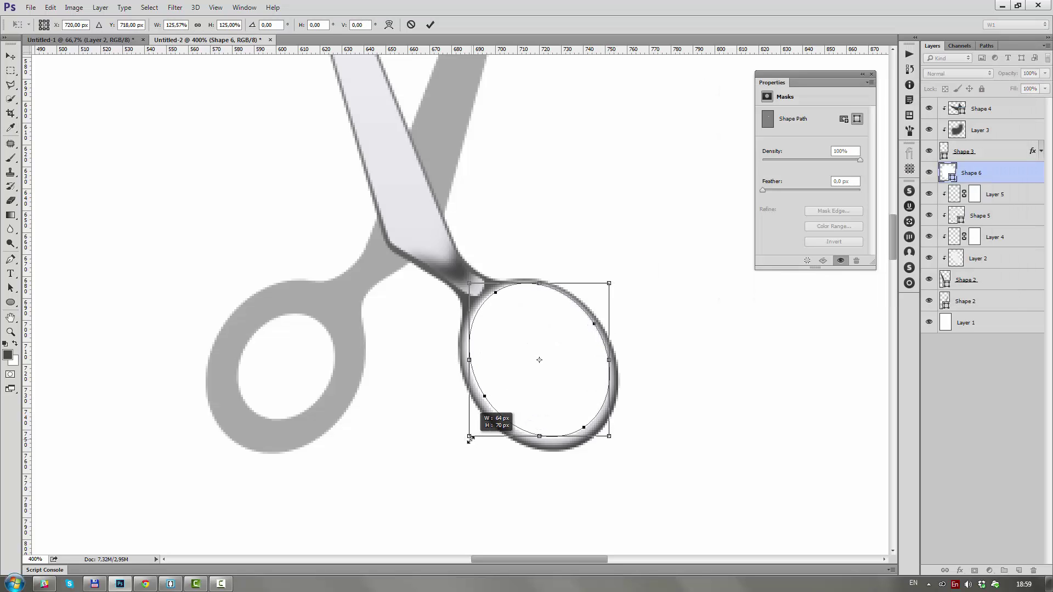
key("Return")
key("ctrl+t")
left_click_drag(610, 282, 608, 288)
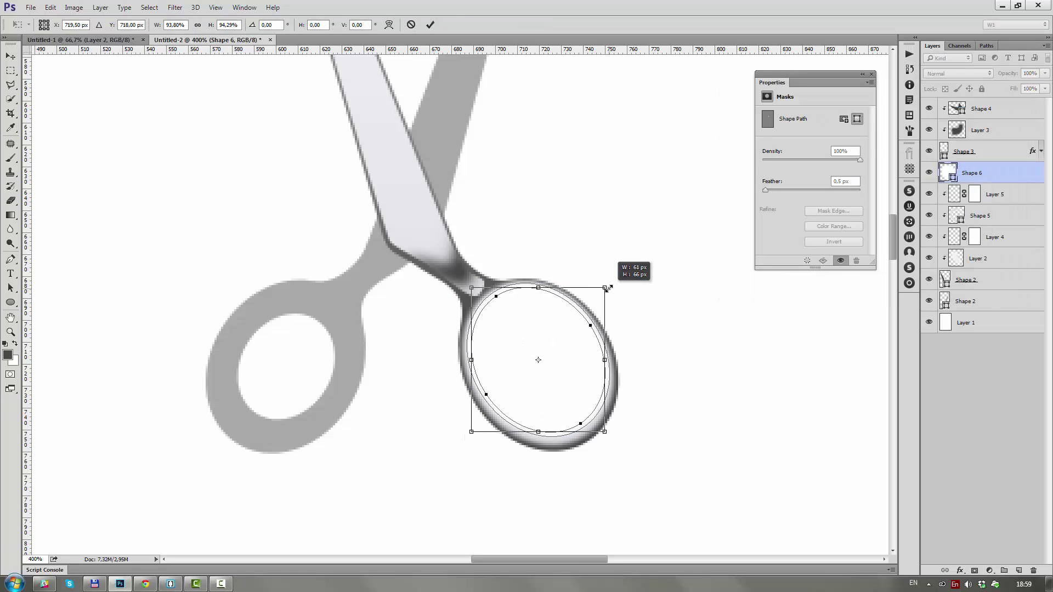
key("Return")
Narrow the inner ellipse path slightly in width and recommit the ring transform
key("v")
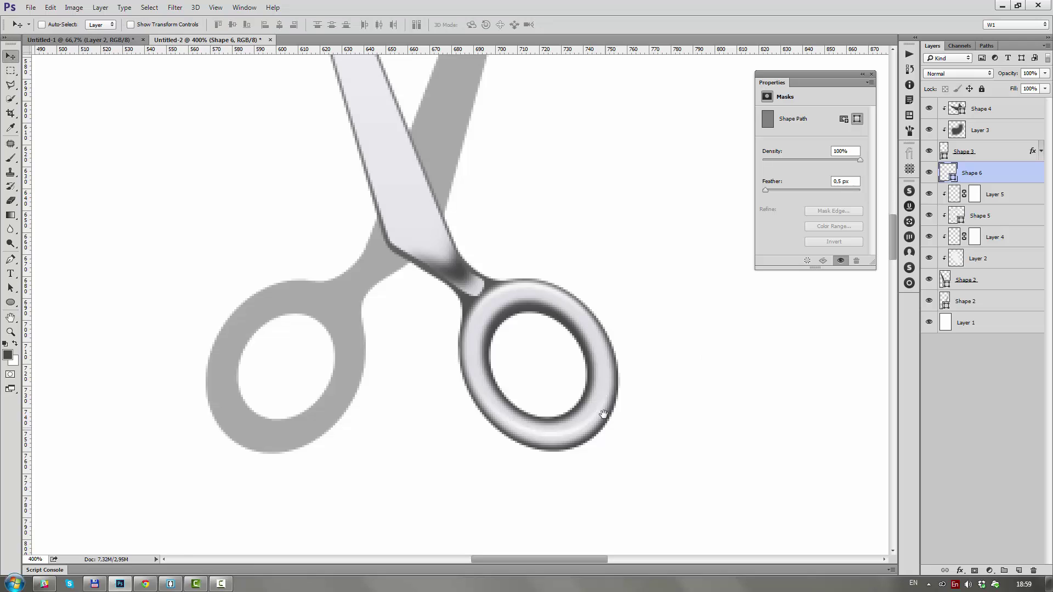
scroll(653, 369, "down", 1)
key("a")
left_click(587, 316)
key("ctrl+t")
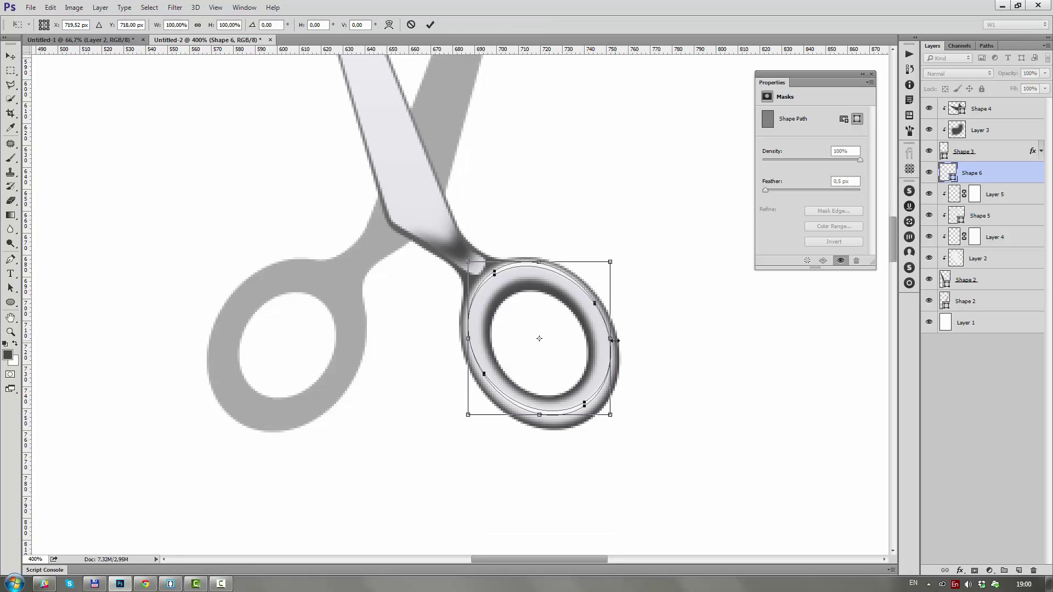
left_click_drag(468, 338, 465, 341)
key("Return")
key("ctrl+t")
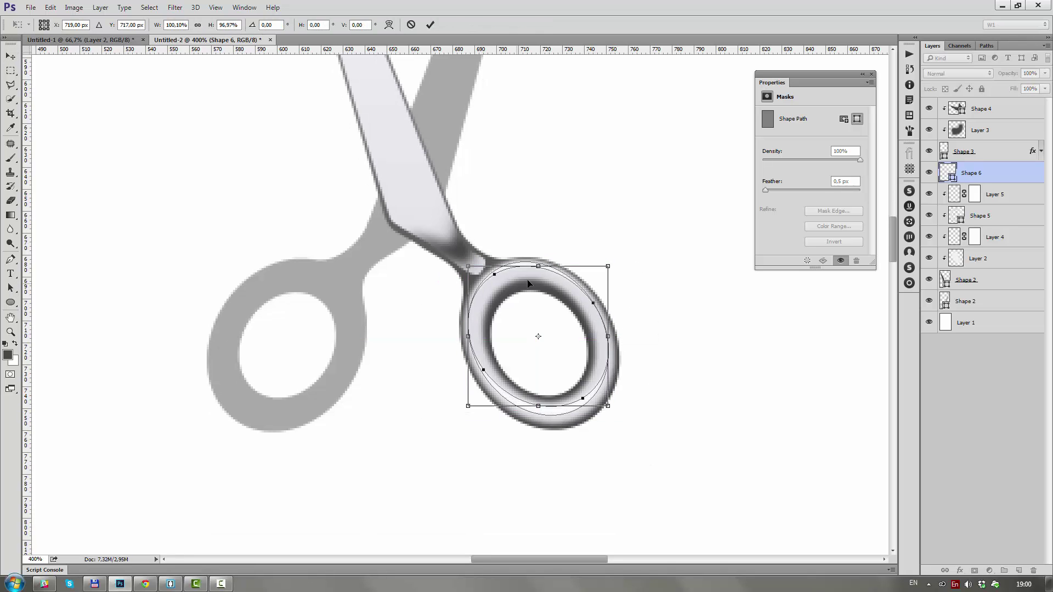
key("Return")
Select the Shape 2 layer in the Layers panel
key("v")
key("ctrl+t")
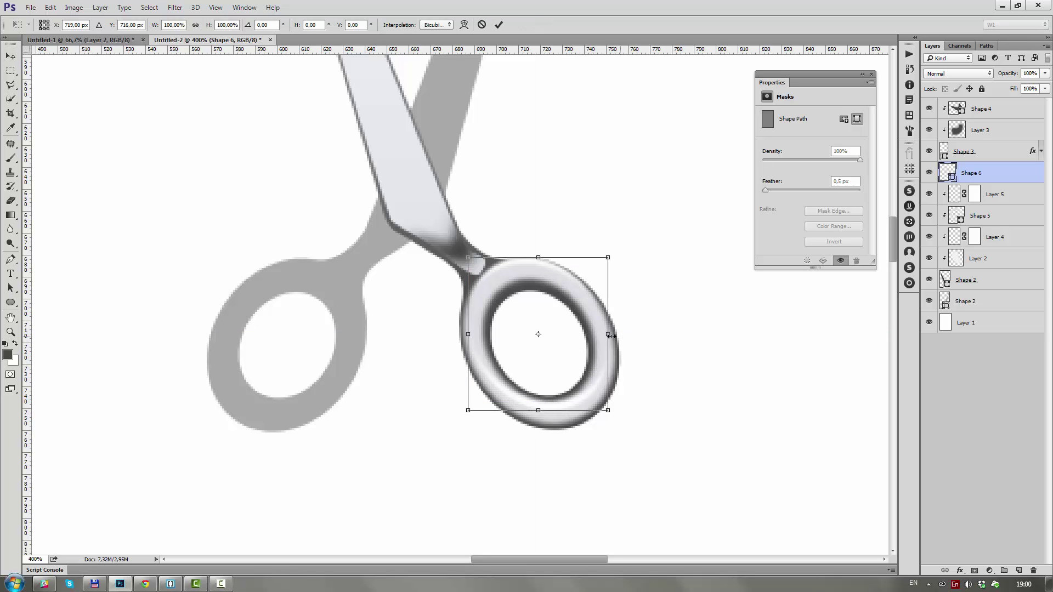
key("Return")
scroll(616, 369, "down", 1)
left_click(609, 408, "ctrl")
In Shape 2's Layer Style, enable Inner Glow with a light bluish colour
double_click(1004, 280)
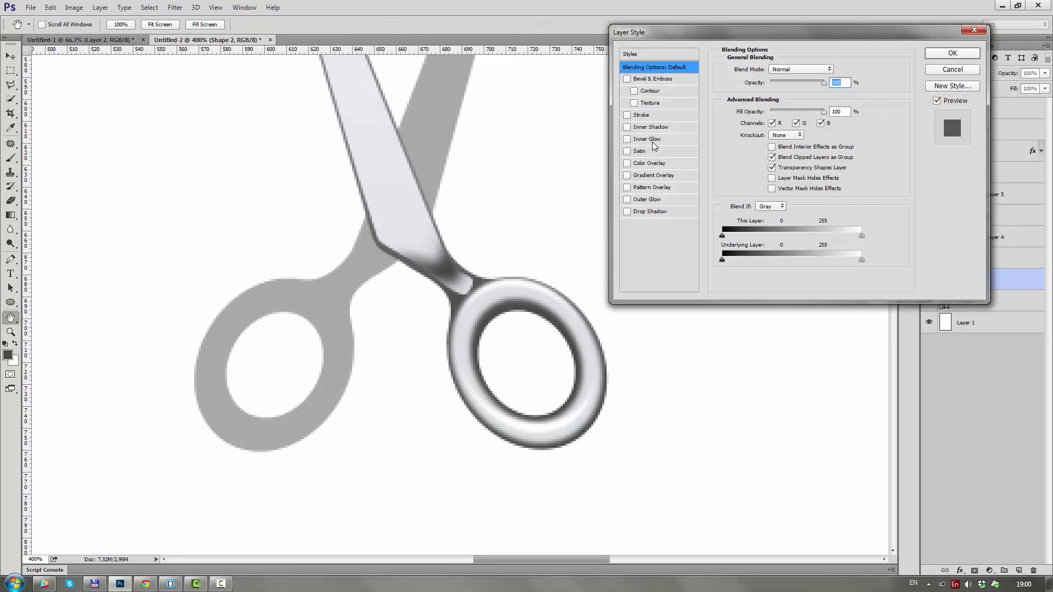
left_click(648, 199)
left_click(647, 139)
left_click(729, 113)
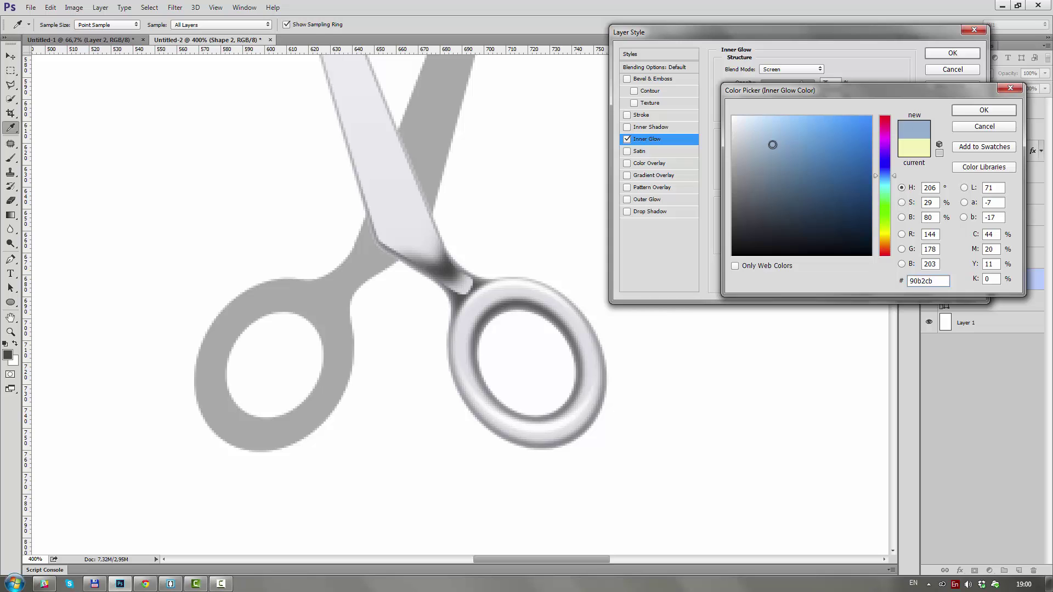
left_click(768, 179)
left_click(748, 146)
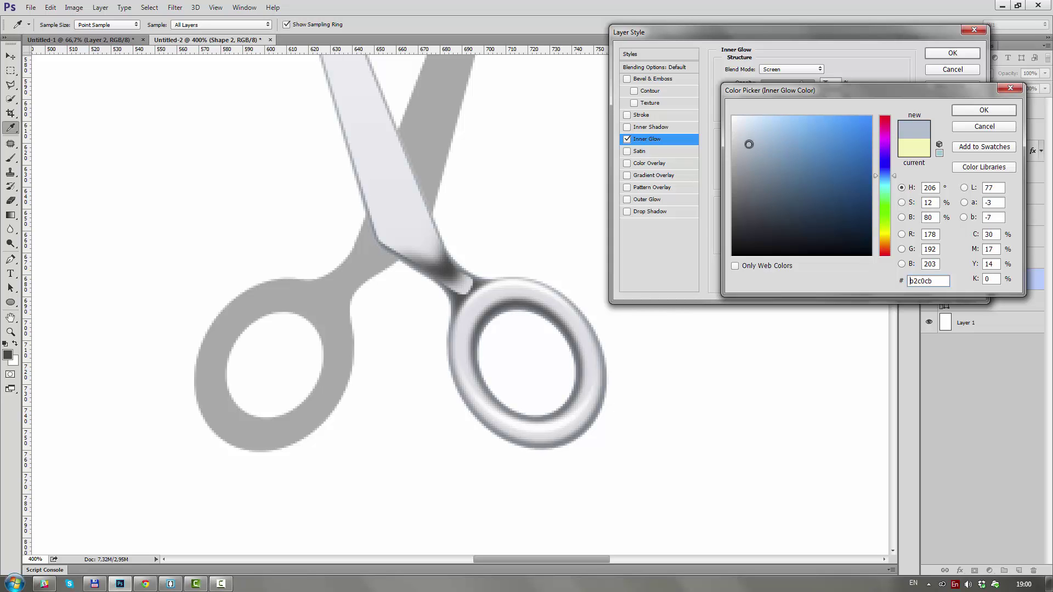
key("Return")
Turn on Inner Shadow and refine the Inner Glow to a pale blue with adjusted size
left_click(651, 126)
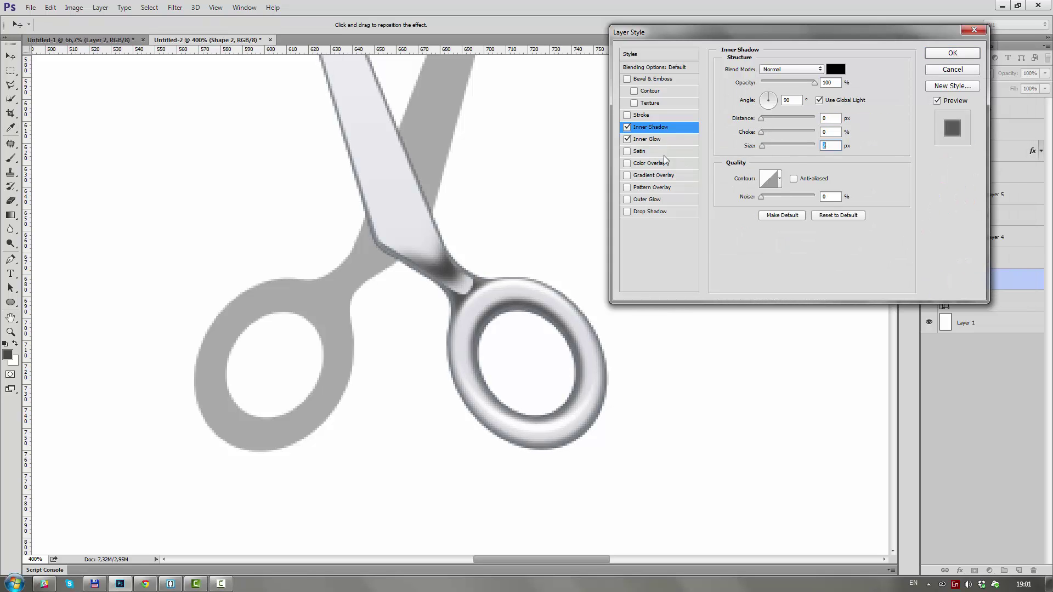
left_click(647, 139)
left_click_drag(765, 177, 765, 179)
left_click(747, 111)
left_click(755, 144)
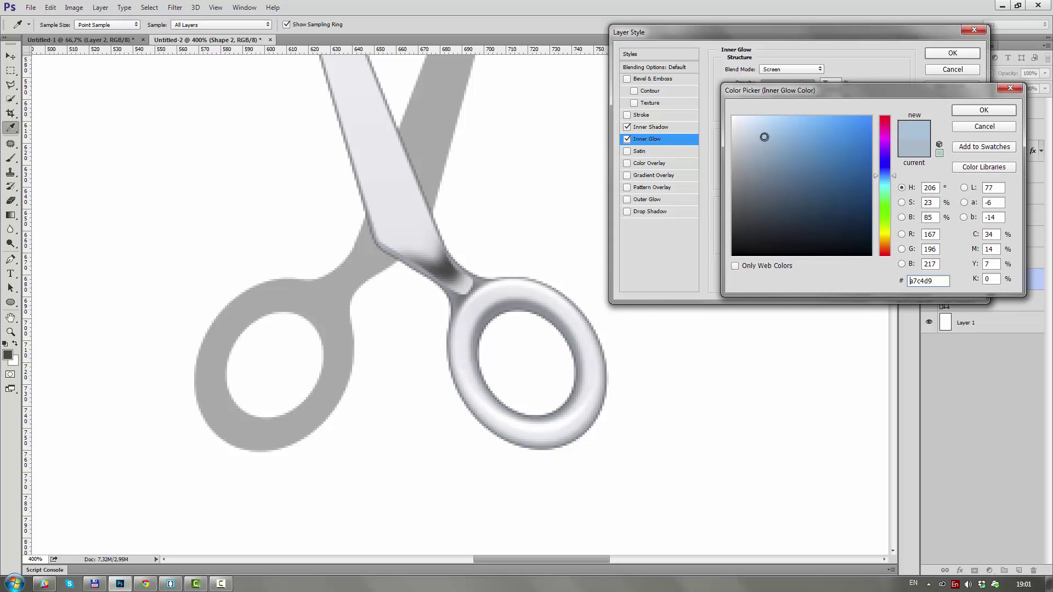
key("Return")
left_click(651, 127)
Give the Inner Shadow a grey colour, apply the style, and sample a lighter fill for Shape 4
left_click(836, 70)
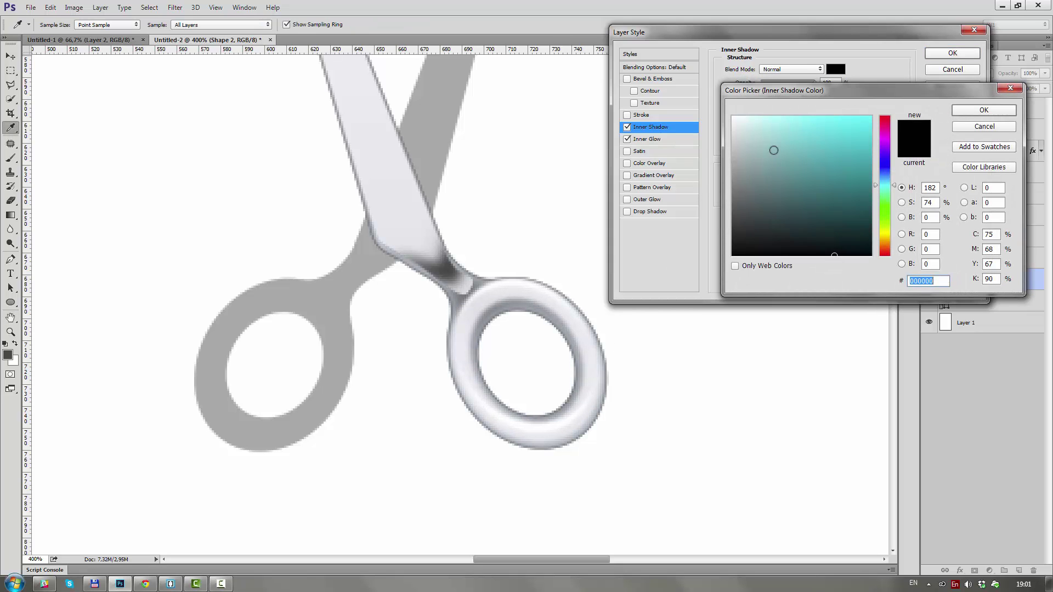
left_click(744, 191)
left_click(985, 109)
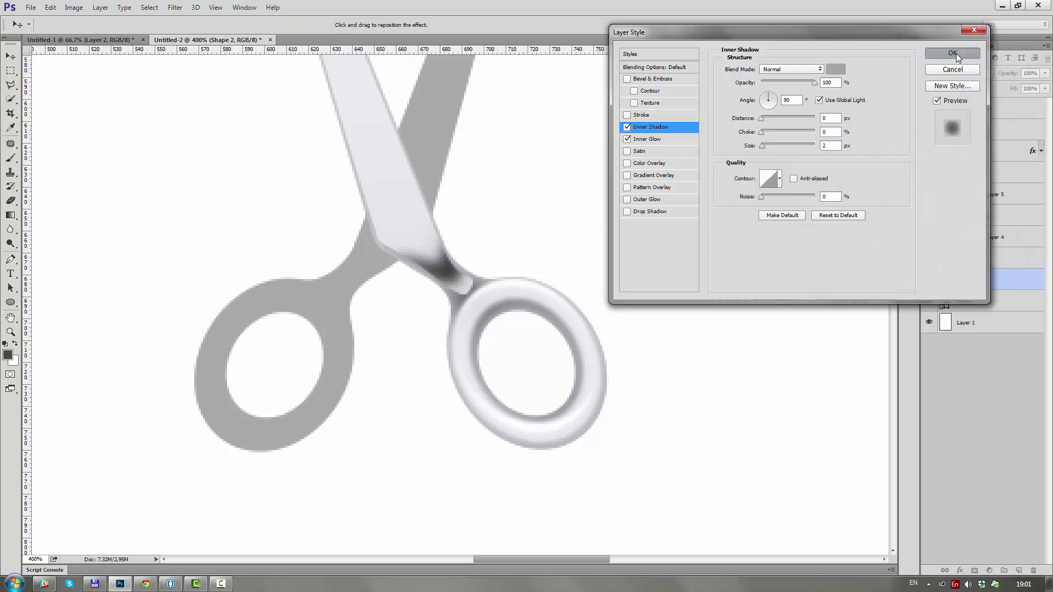
left_click(953, 52)
left_click(468, 297)
key("Return")
Draw a grey Pen shape over the dark blade-handle junction with an empty layer clipped to it
key("v")
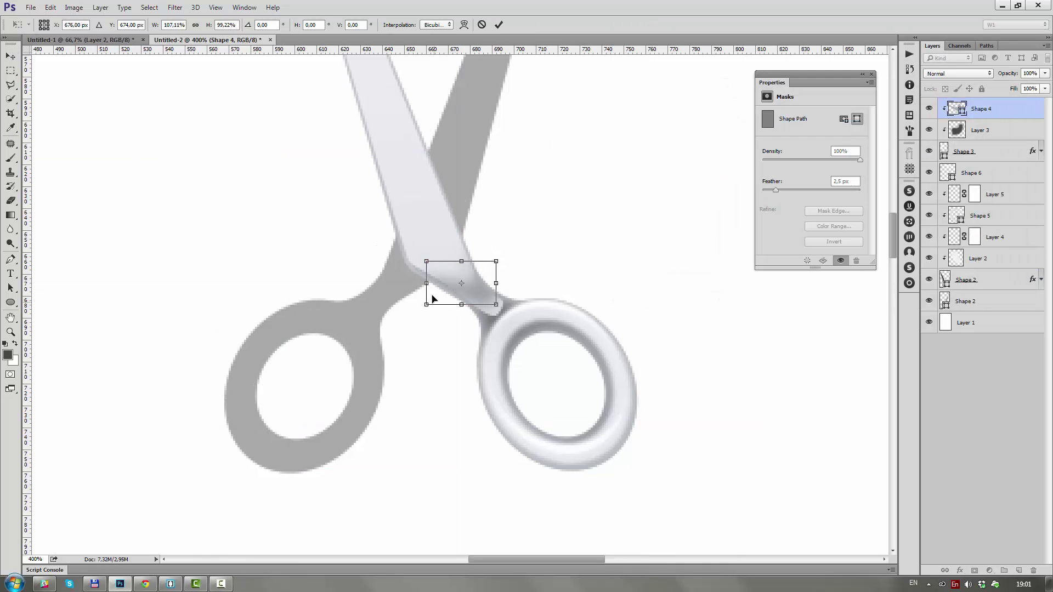
left_click(495, 313, "ctrl")
key("ctrl+shift+alt+n")
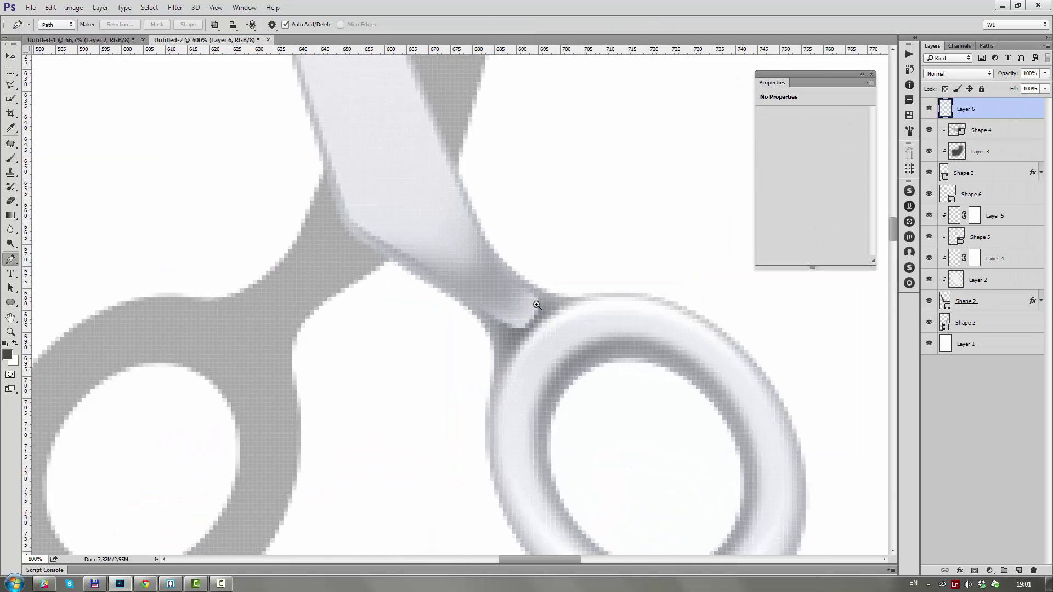
scroll(536, 299, "up", 3)
key("p")
left_click_drag(580, 308, 595, 308)
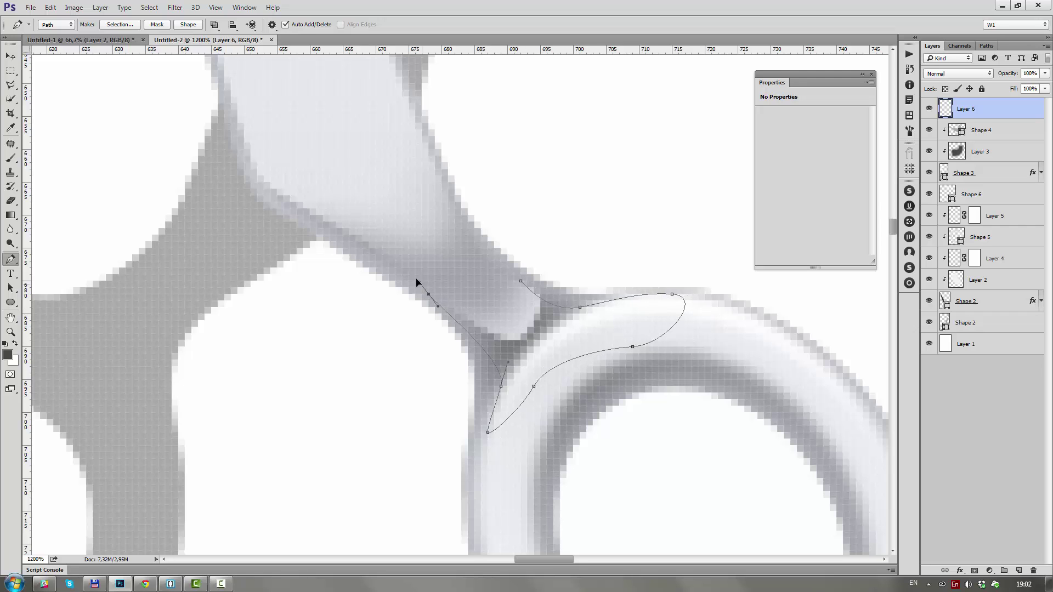
left_click(521, 282)
left_click(189, 24)
left_click(571, 332)
key("Return")
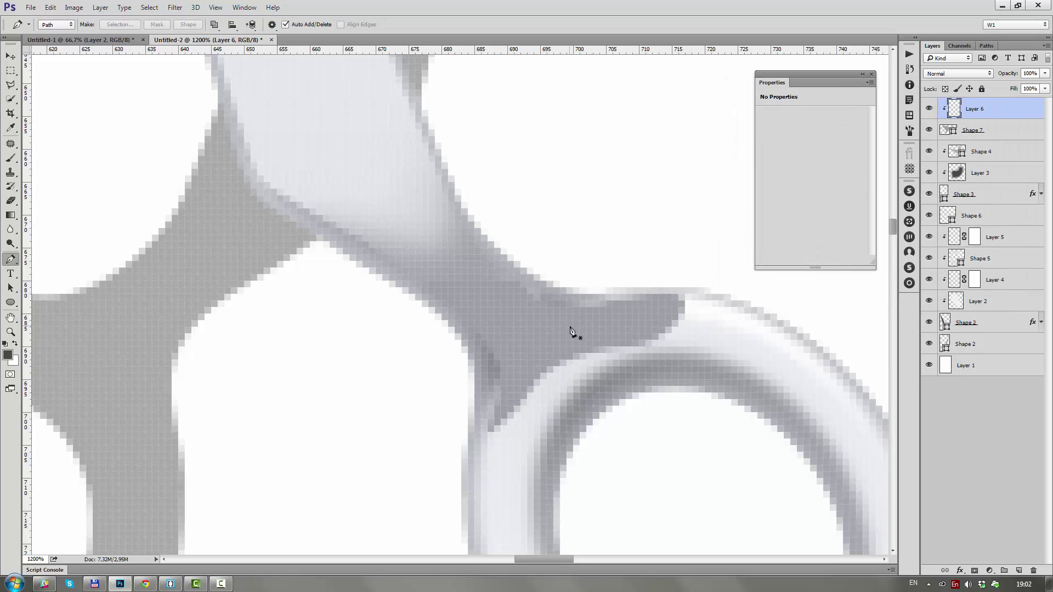
key("ctrl+alt+g")
Brush light paint over the dark junction on the clipped layer
key("b")
key("x")
left_click_drag(447, 353, 600, 294)
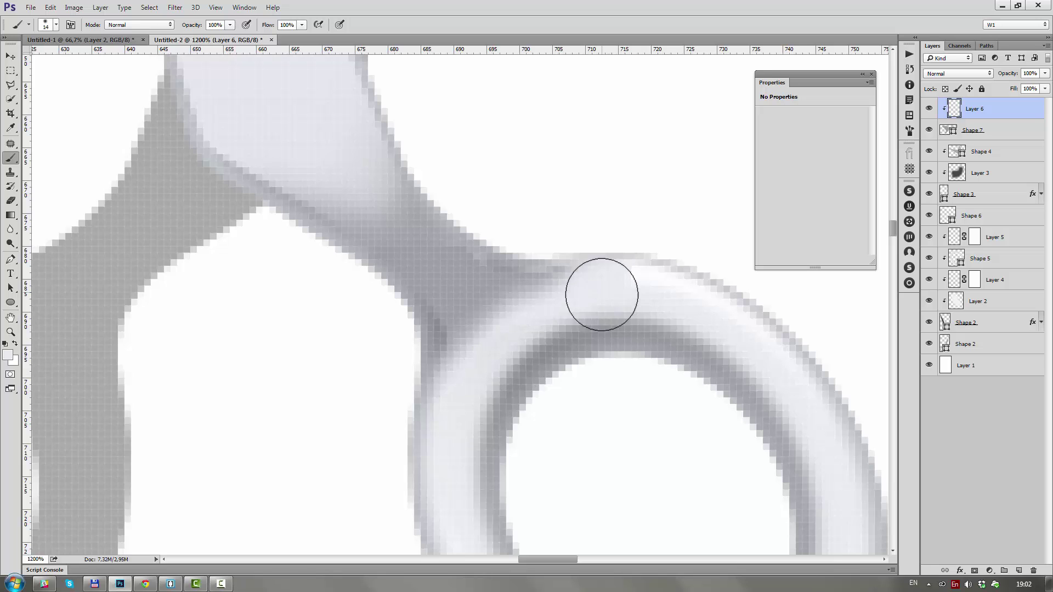
mouse_move(532, 347)
left_mouse_down()
mouse_move(544, 384)
mouse_move(571, 395)
left_mouse_up()
scroll(536, 347, "up", 1)
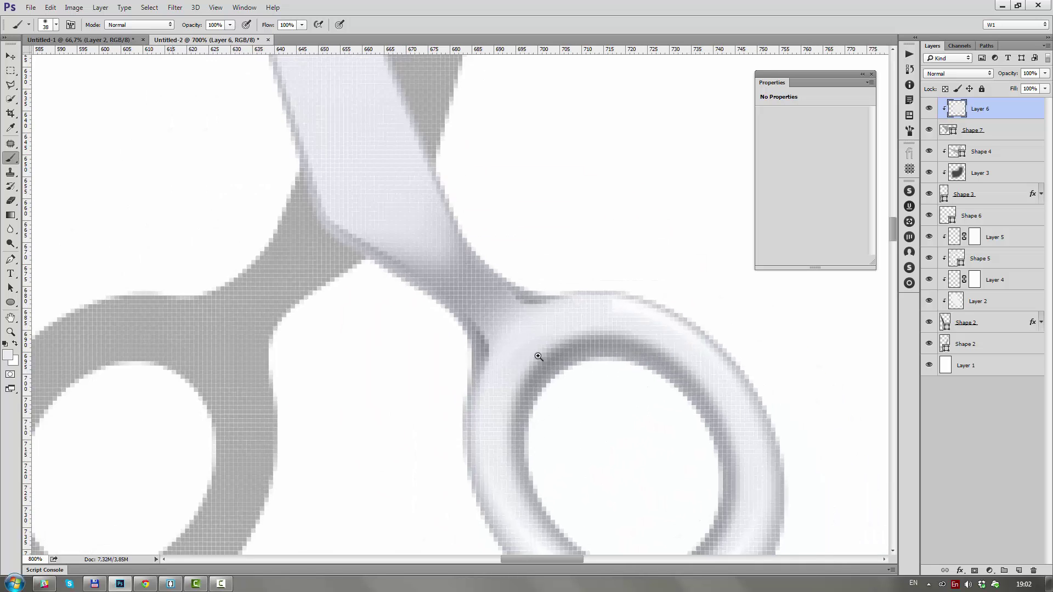
Add another layer, bring Shape 6 to the top of the stack, and select Shape 3
key("ctrl+shift+alt+n")
scroll(578, 301, "down", 1)
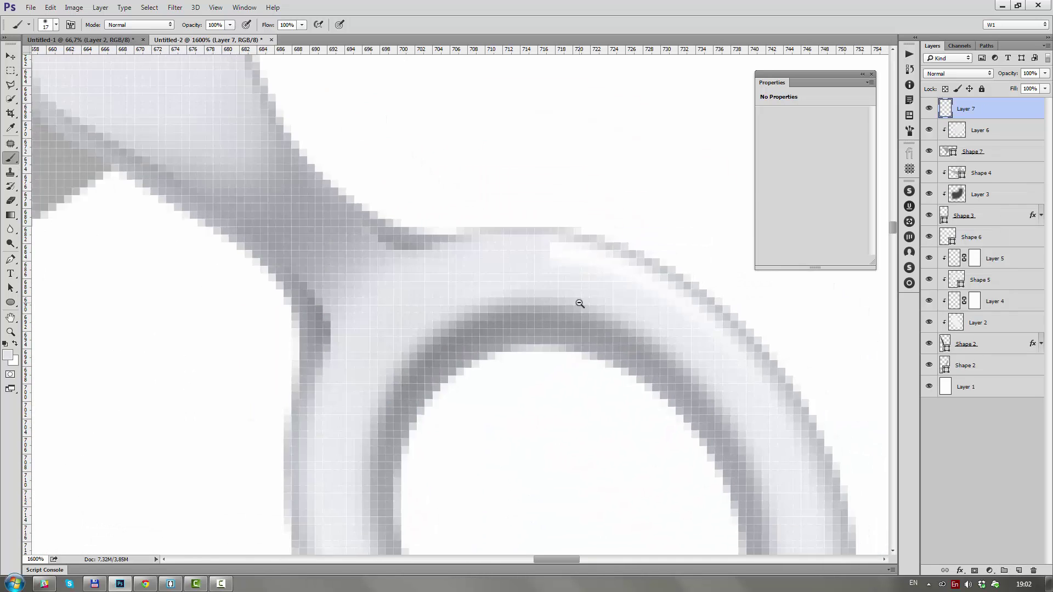
key("v")
left_click(1026, 242)
key("ctrl+shift+bracketright")
scroll(470, 282, "down", 1)
scroll(536, 360, "down", 1)
scroll(537, 360, "up", 1)
key("alt+bracketleft")
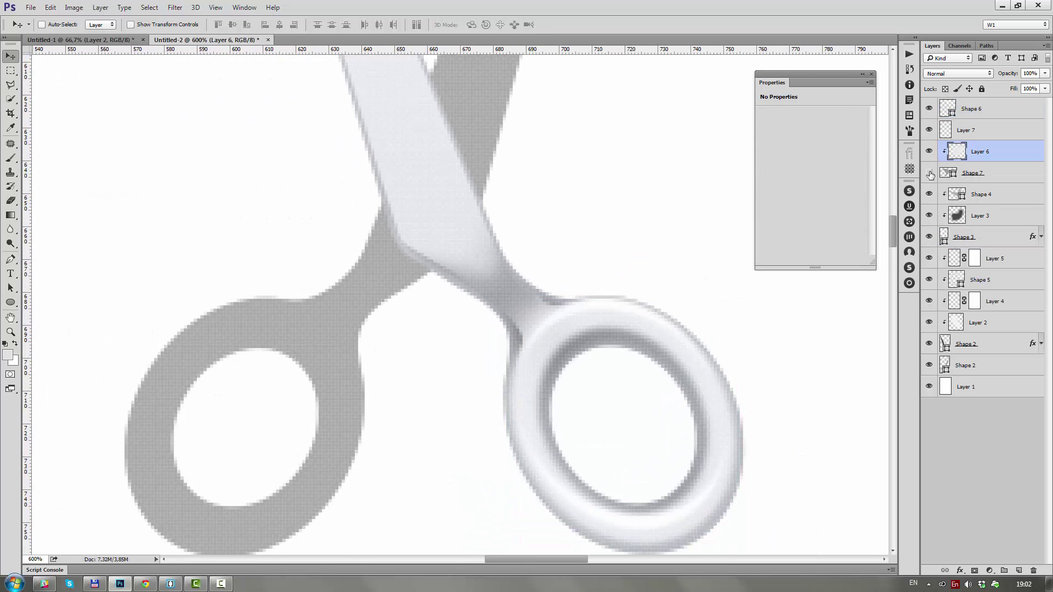
key("alt+bracketleft")
key("alt+bracketleft")
key("alt+bracketleft")
key("alt+bracketleft")
key("alt+bracketleft")
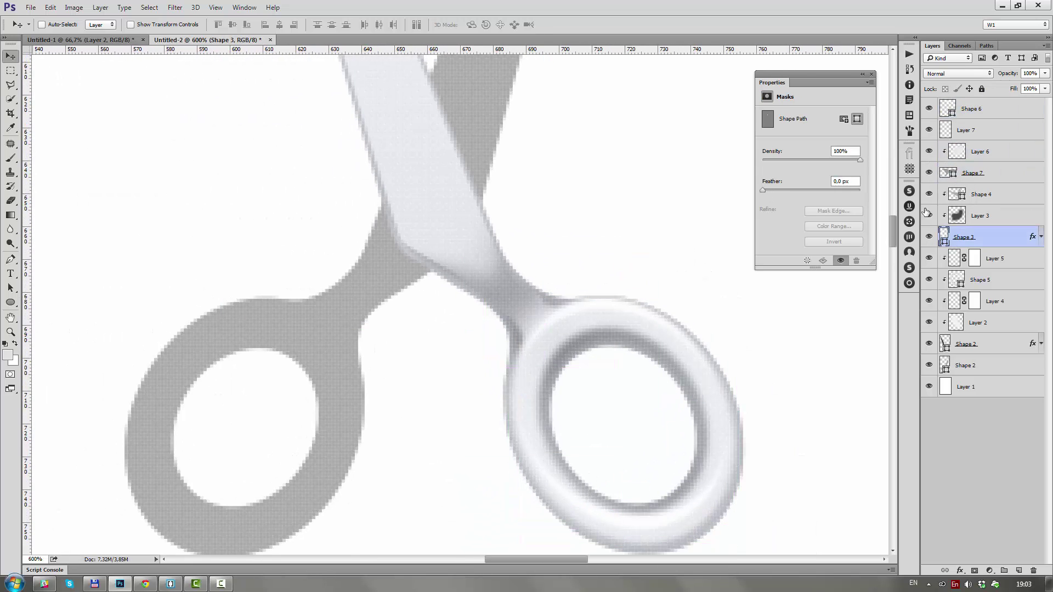
left_click(511, 268, "ctrl+alt")
scroll(511, 268, "down", 2)
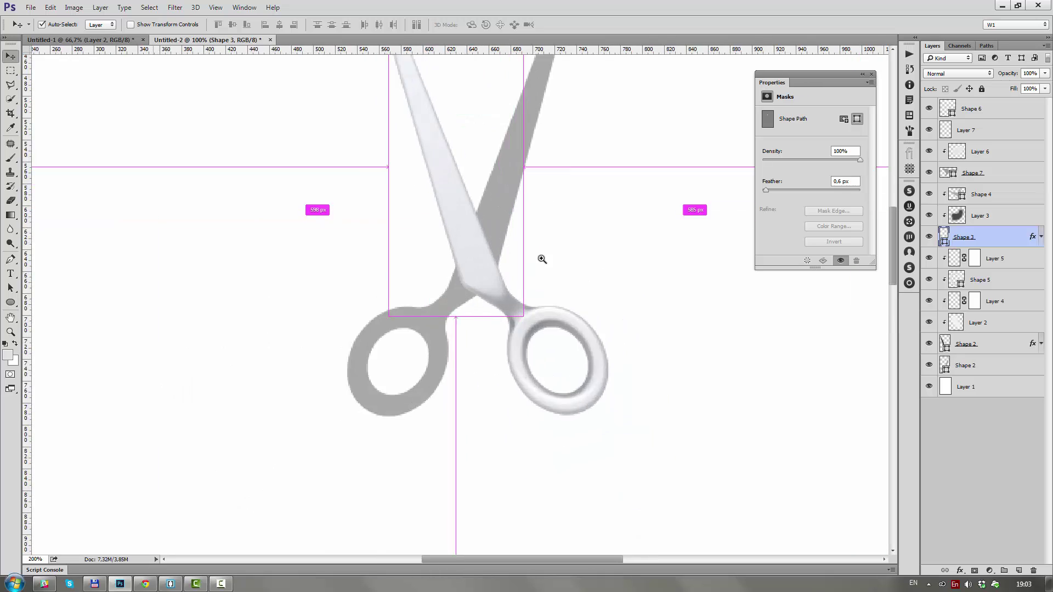
Paint a dark grey stroke across the blade on a new layer above Shape 4 and lower its opacity
key("alt+bracketright")
key("alt+bracketright")
left_click(1019, 573)
scroll(562, 242, "down", 1)
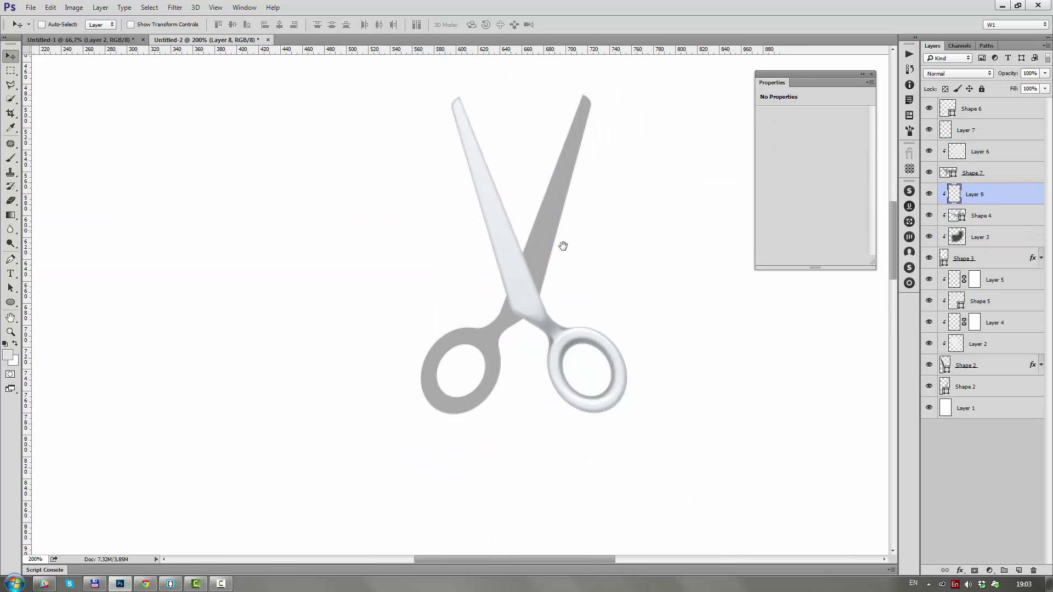
key("b")
key("bracketright")
key("bracketright")
key("bracketright")
key("bracketright")
key("bracketright")
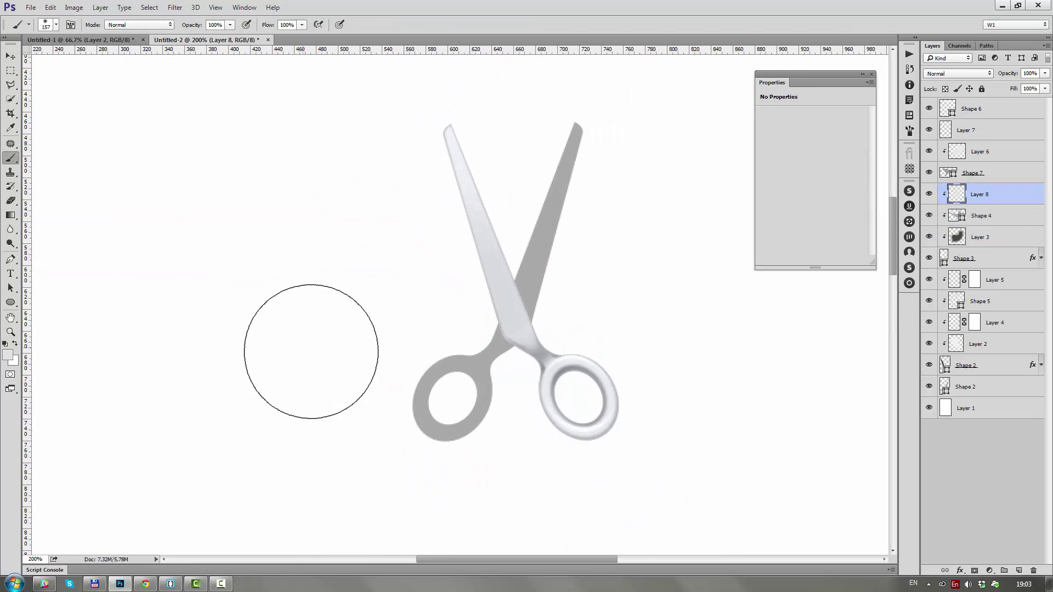
left_click(8, 355)
key("Return")
left_click_drag(512, 336, 476, 294)
type("6")
key("Return")
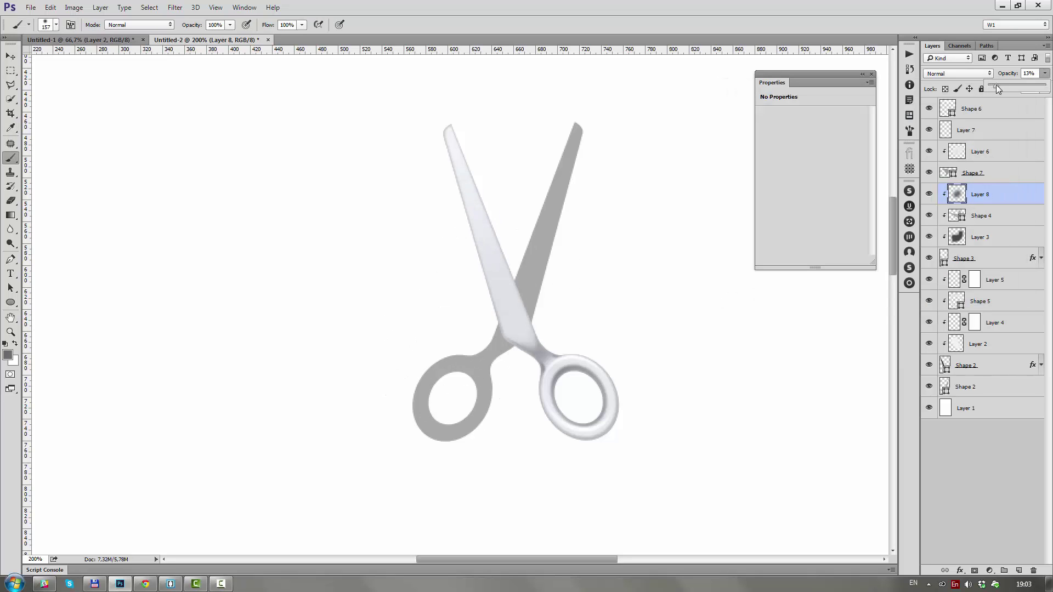
scroll(544, 297, "up", 3)
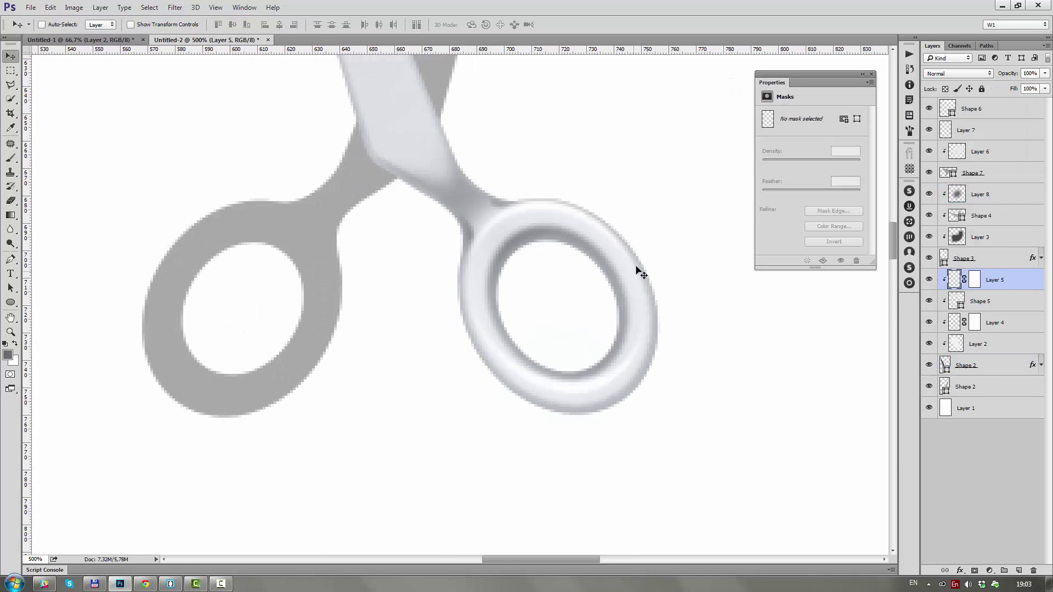
Turn the ring's ellipse path into a no-fill shape and shrink it slightly to fit the ring
key("a")
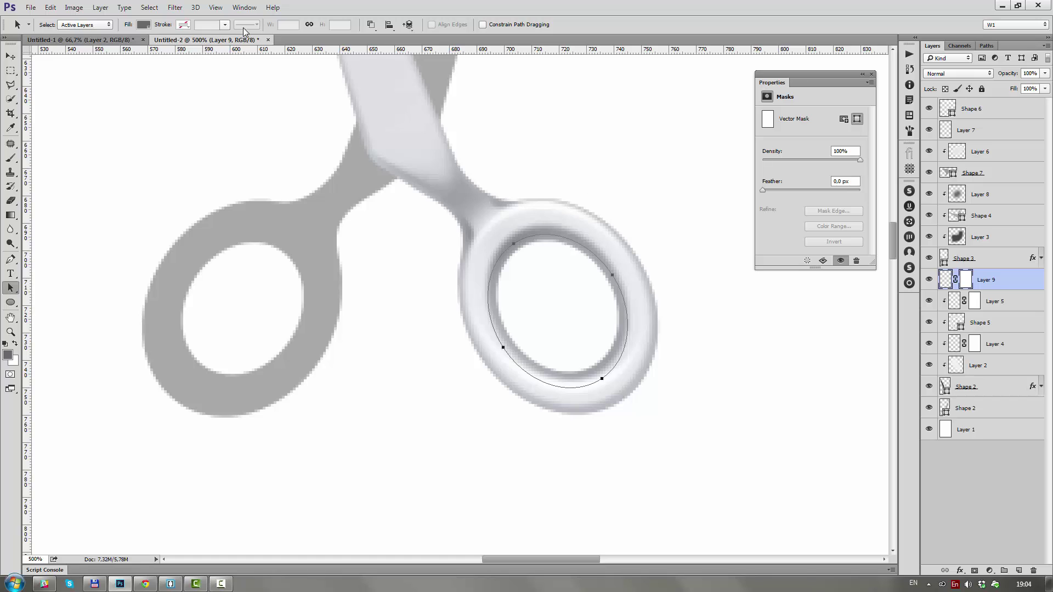
key("p")
left_click(189, 24)
left_click(232, 24)
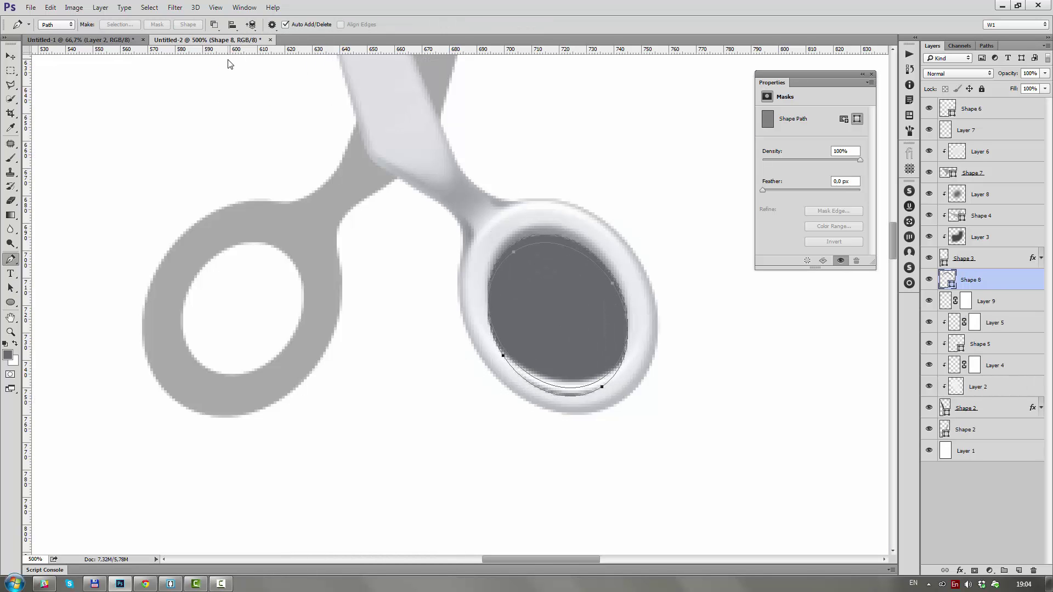
left_click(230, 59)
key("a")
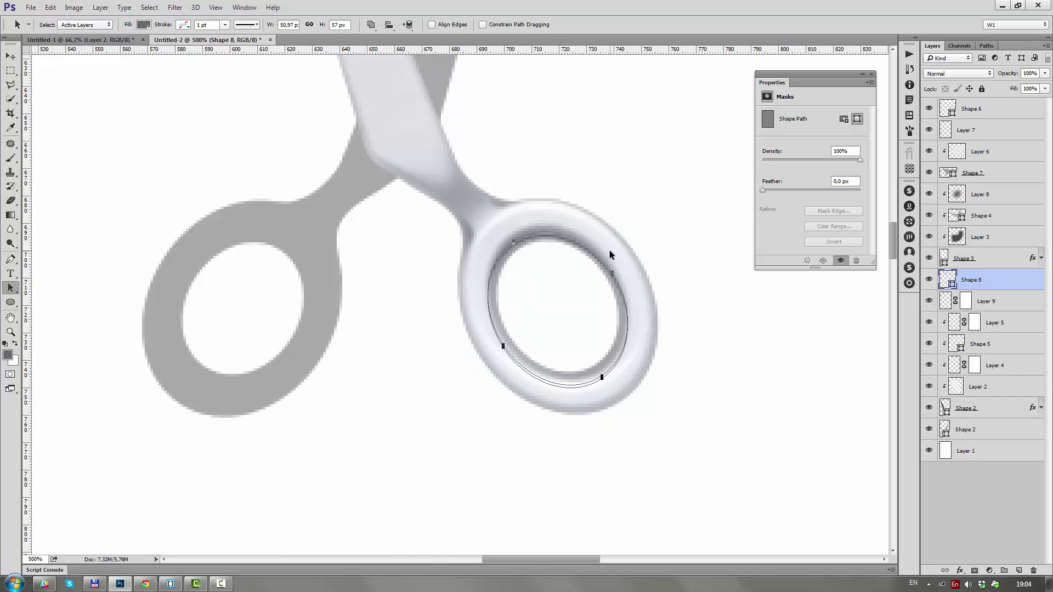
key("ctrl+t")
left_click_drag(631, 310, 652, 295)
key("Return")
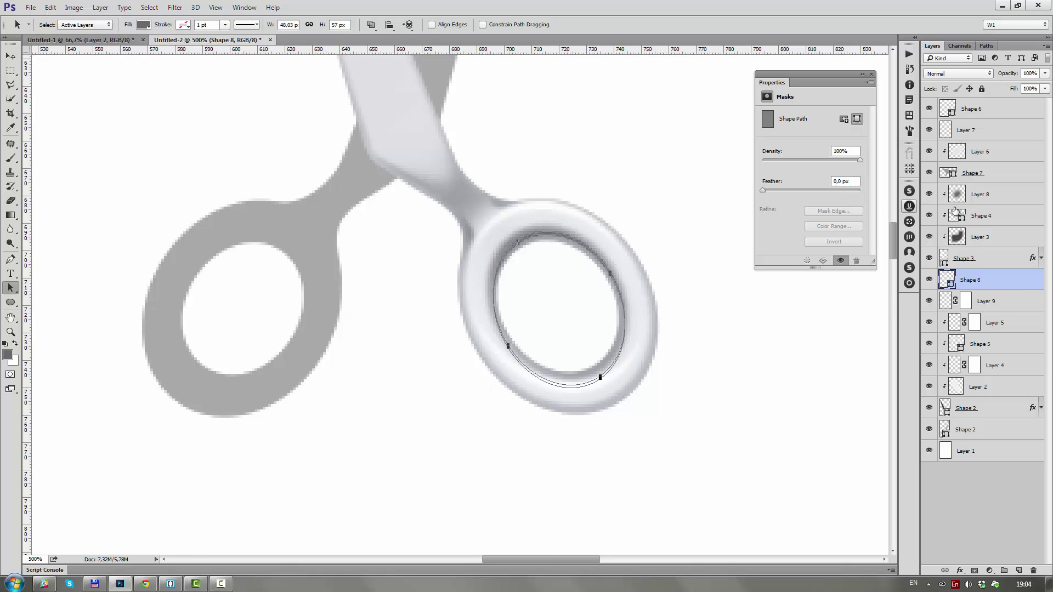
Check the ellipse's fill colour unchanged, then duplicate the ellipse layer and select the copy's path
double_click(947, 280)
key("Escape")
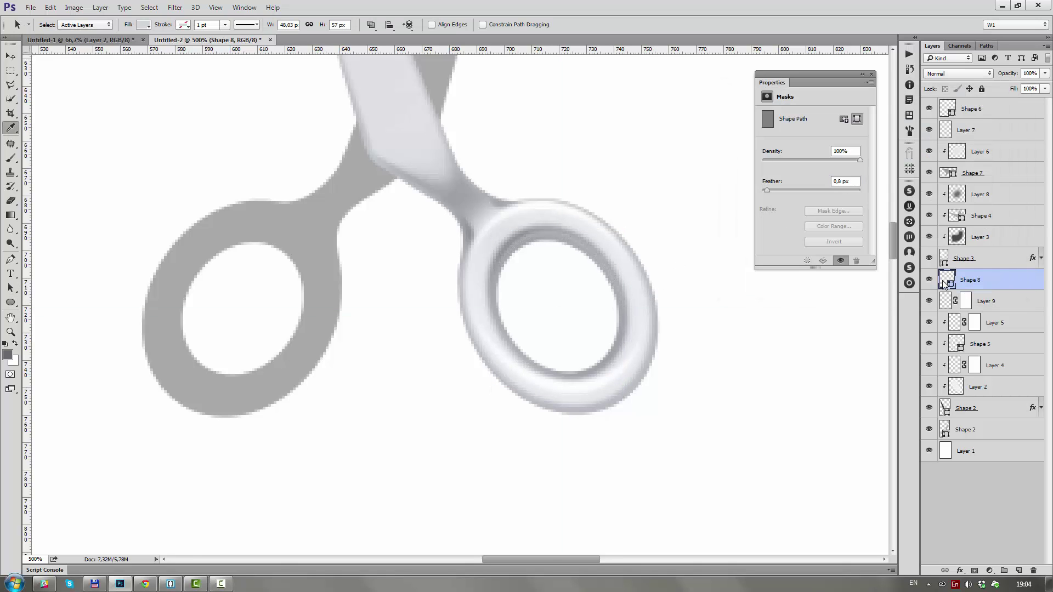
double_click(944, 282)
key("Escape")
key("v")
key("ctrl+minus")
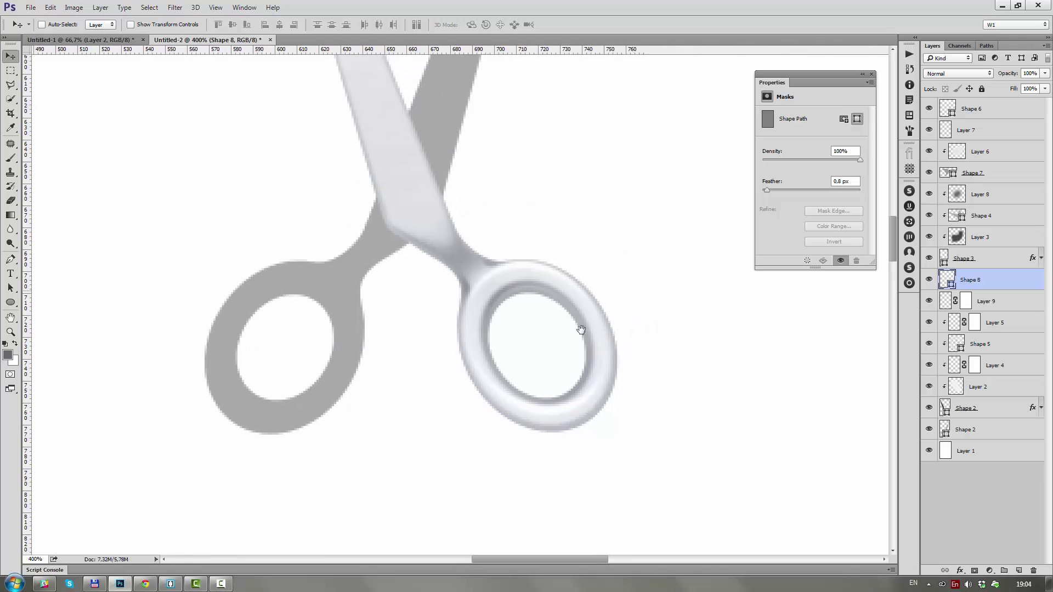
key("ctrl+j")
key("a")
key("ctrl+t")
left_click_drag(486, 277, 569, 305)
key("Return")
Move the copied ellipse up about 6 px, enlarge it to cover the ring, and select Shape 2
left_click_drag(512, 288, 505, 284)
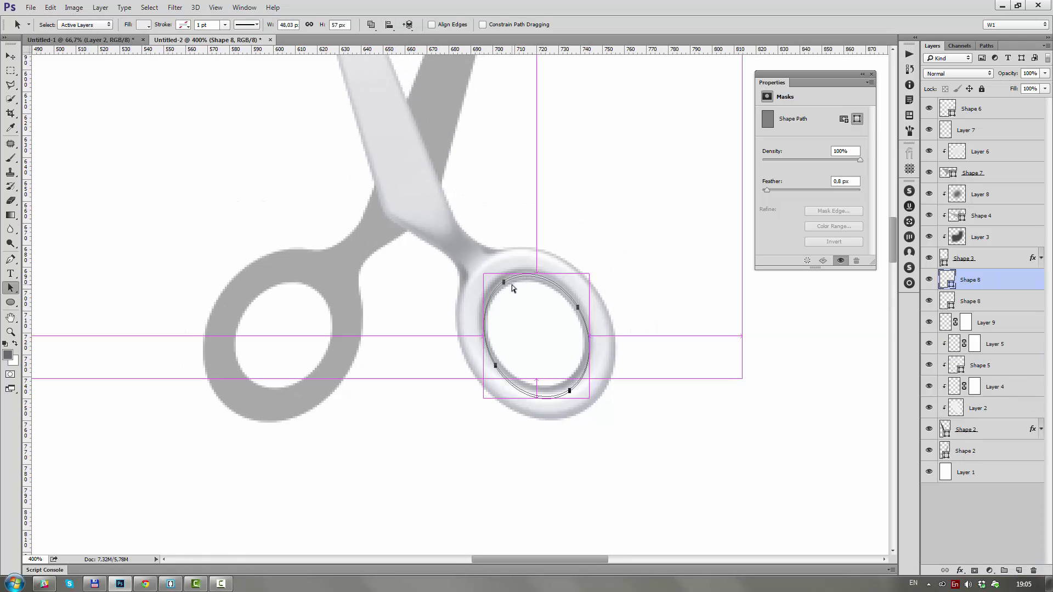
key("v")
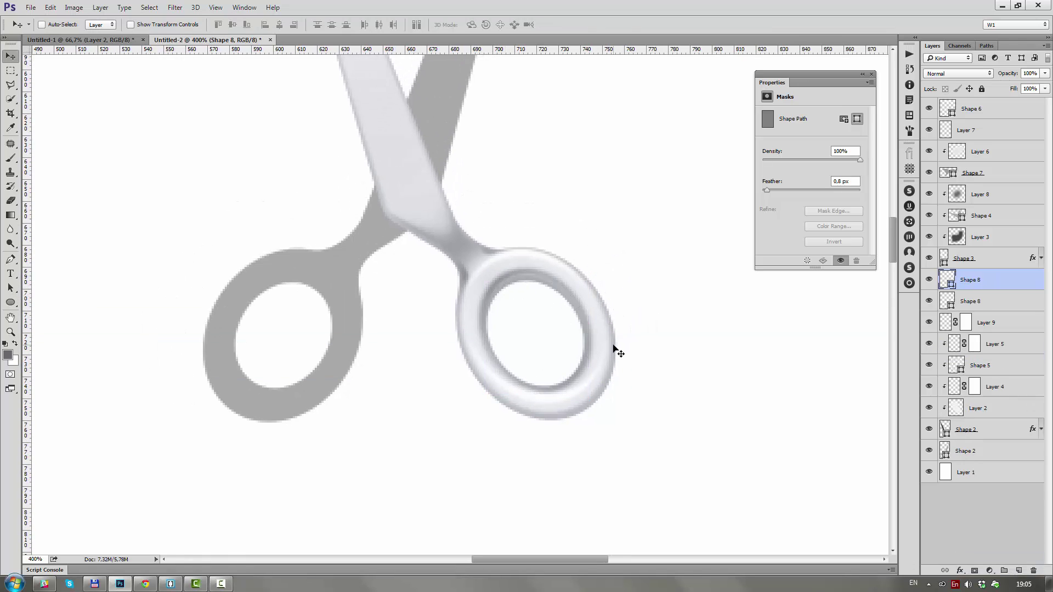
key("ctrl+t")
left_click_drag(482, 263, 428, 262)
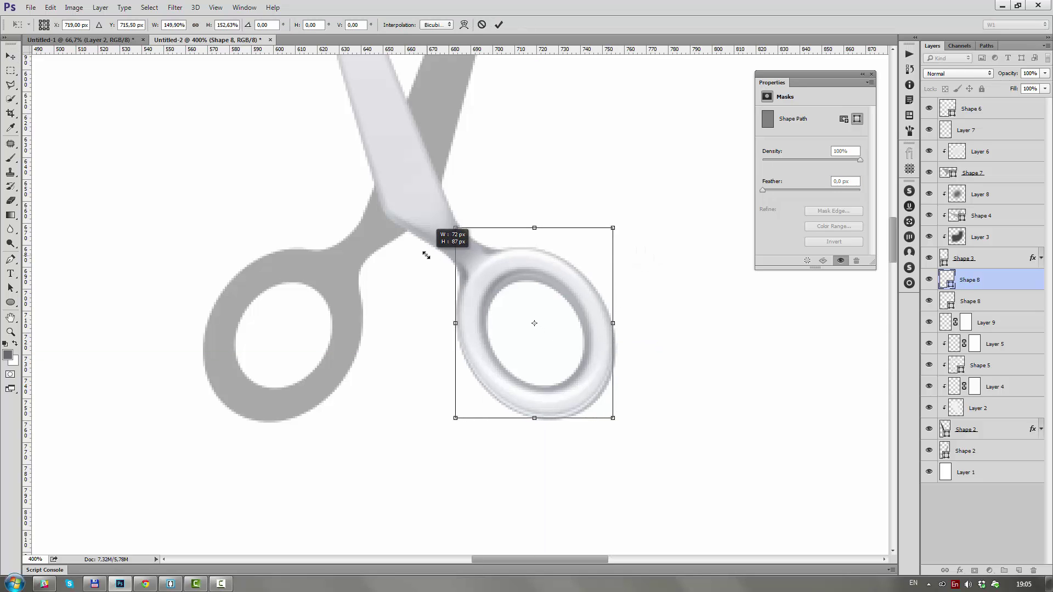
key("Return")
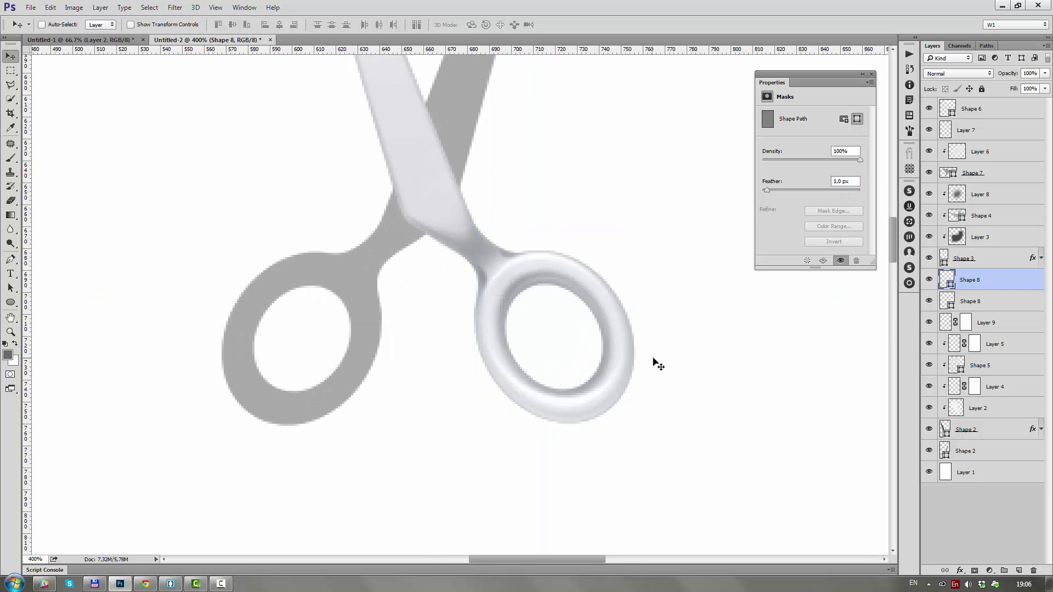
left_click(1001, 456)
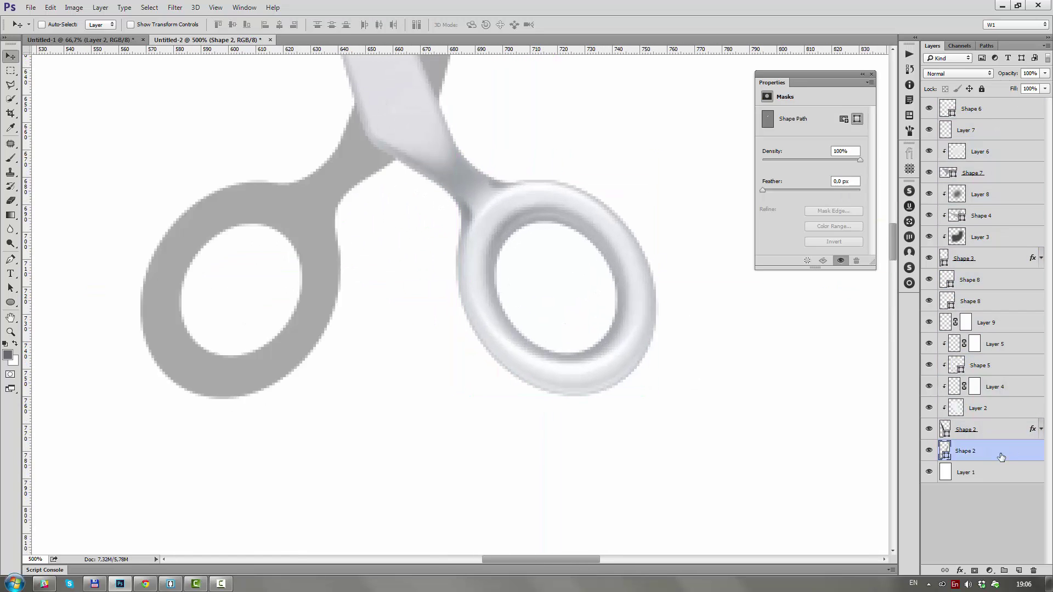
Pen a white highlight shape over the blade, blend it as Soft Light, and mask it
left_click(1020, 570)
key("p")
left_click(403, 109)
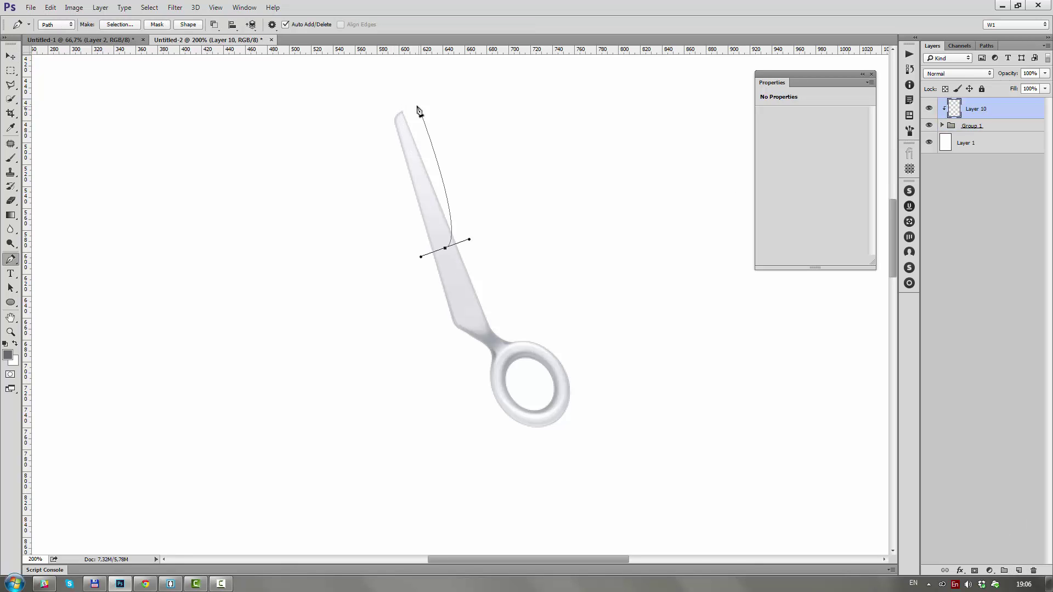
left_click(445, 248)
left_click(188, 24)
double_click(954, 108)
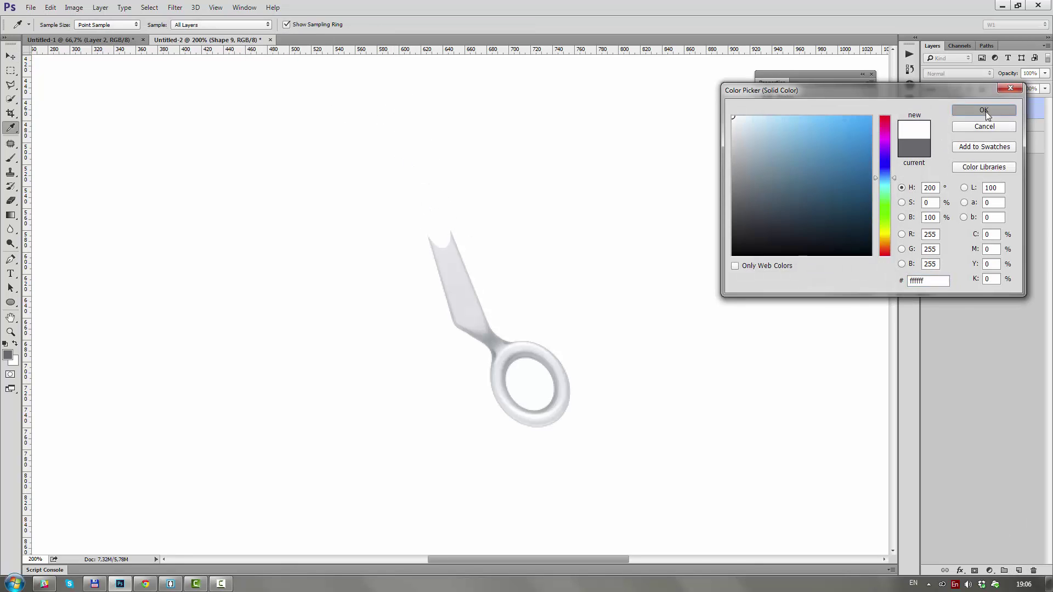
left_click(989, 108)
left_click(958, 73)
left_click(944, 156)
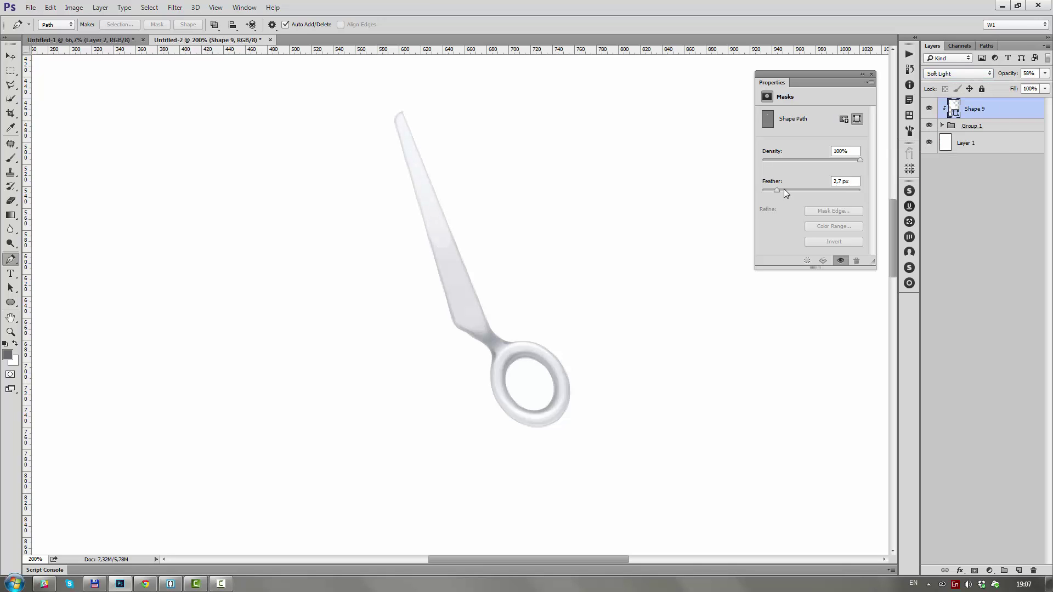
left_click(844, 119)
Paint grey shading along the finger ring's lower edge on a clipped layer
left_click_drag(463, 197, 559, 235)
scroll(559, 235, "down", 1)
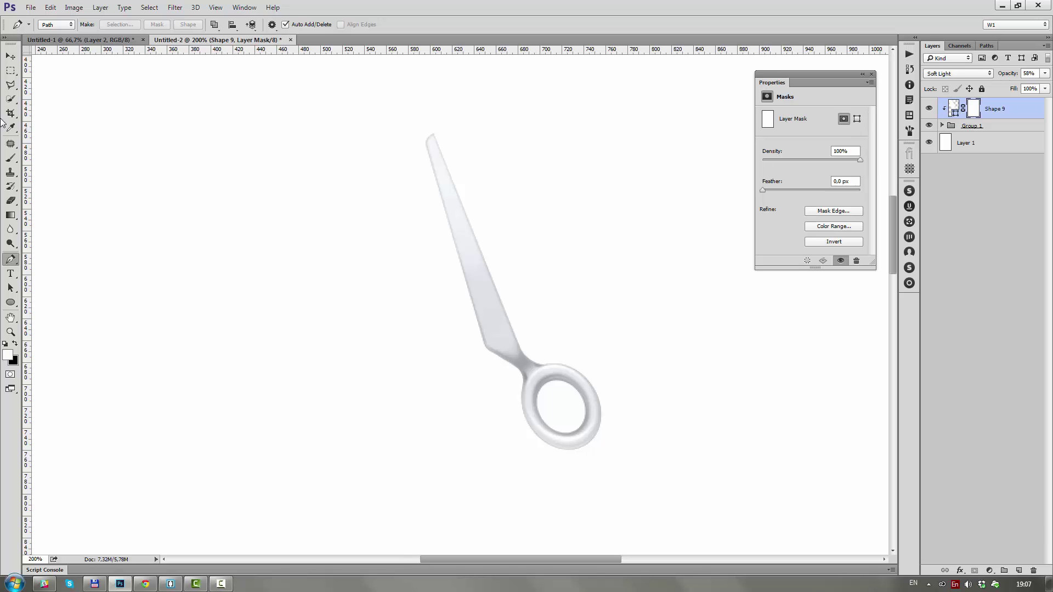
key("b")
key("x")
key("ctrl+plus")
key("ctrl+plus")
key("ctrl+plus")
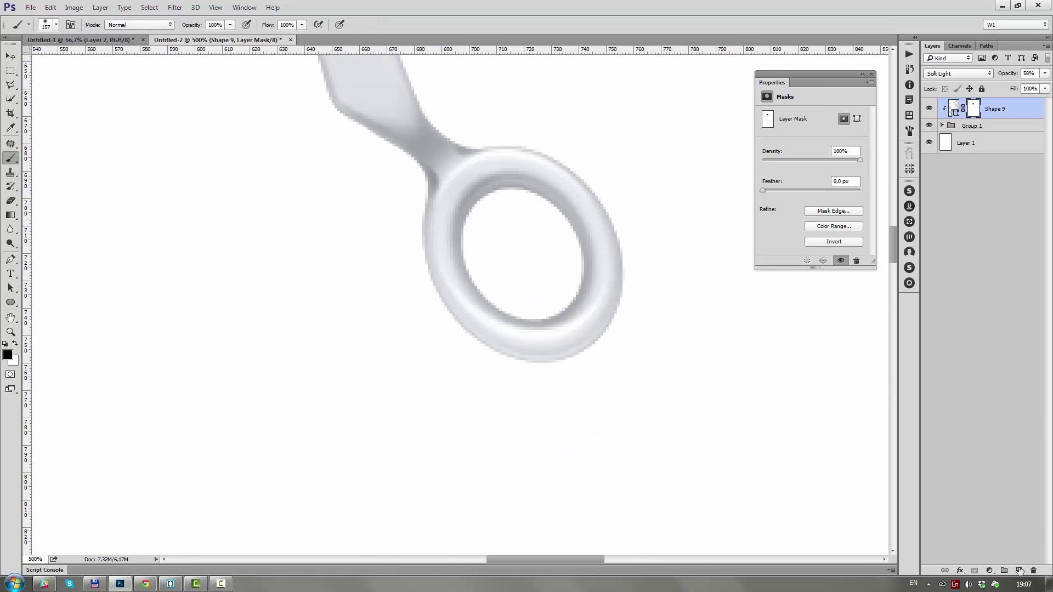
left_click(1019, 571)
left_click_drag(522, 329, 489, 334)
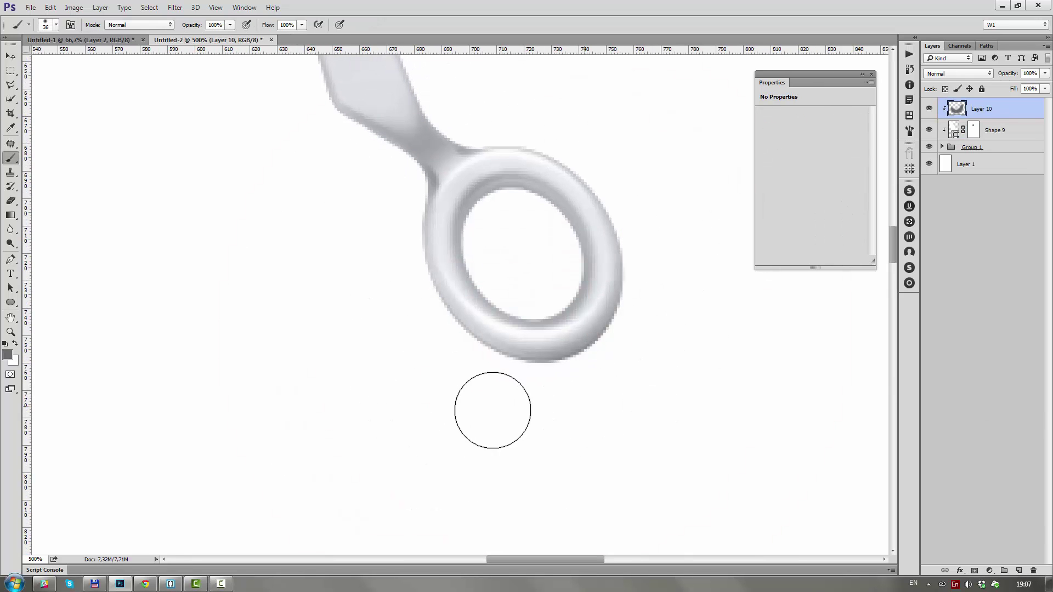
left_click_drag(493, 411, 419, 365)
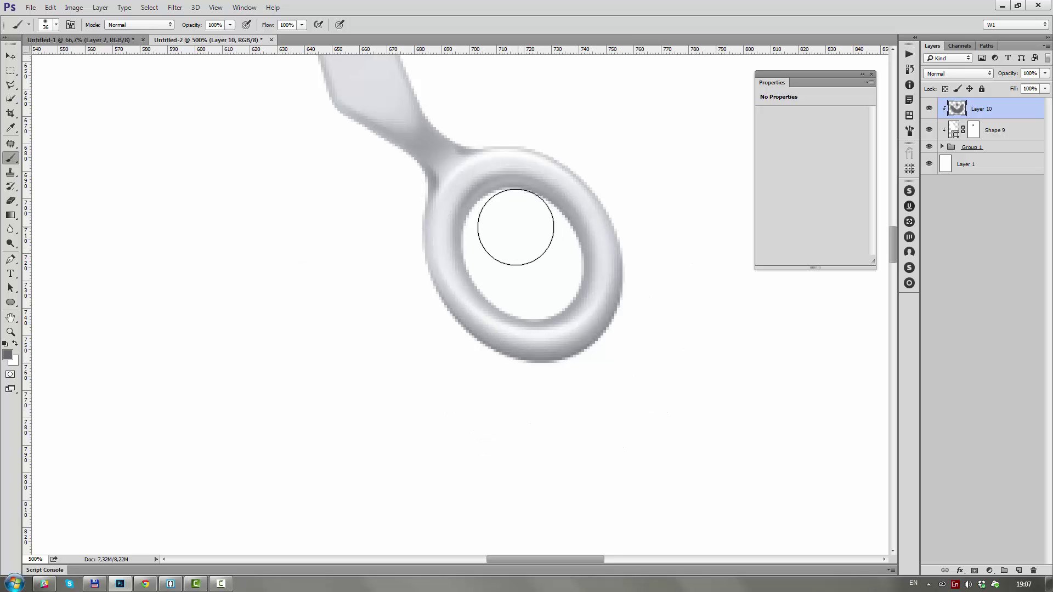
key("bracketleft")
key("bracketleft")
scroll(501, 313, "up", 2)
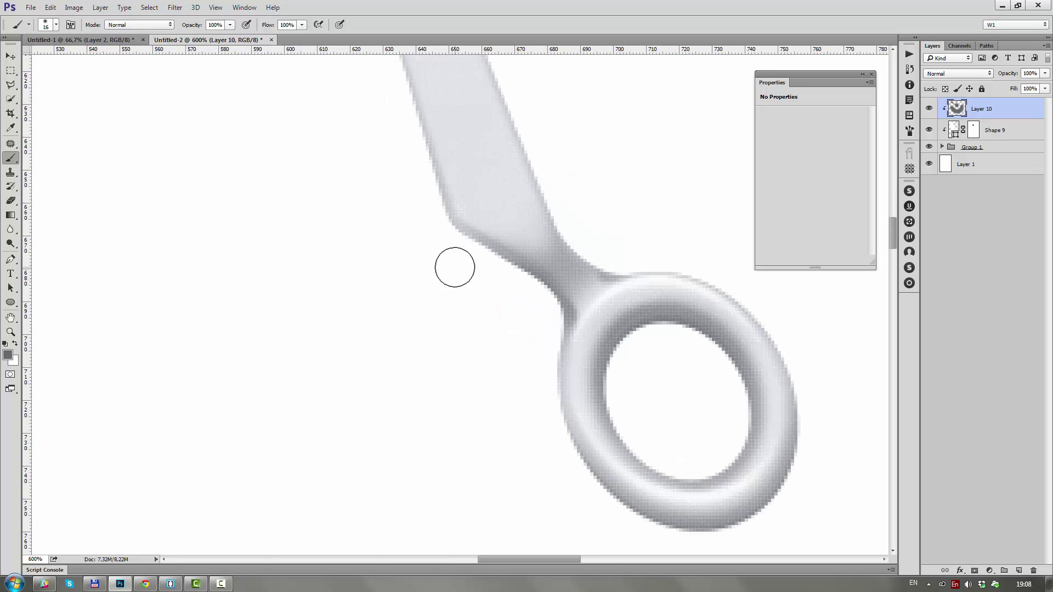
Try different blend modes for the grey shading layer
left_click_drag(660, 347, 473, 221)
key("bracketright")
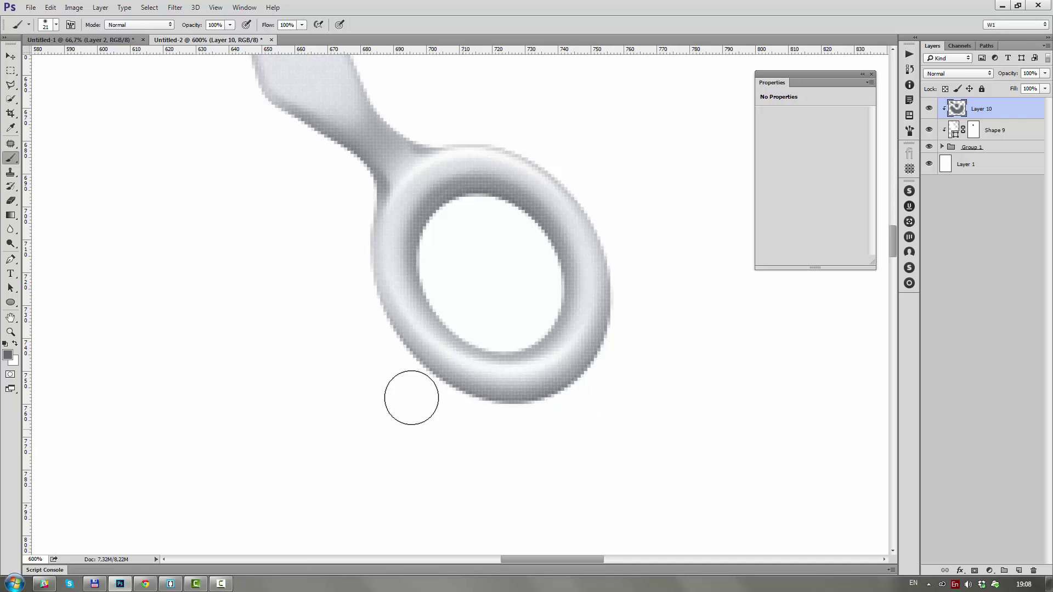
scroll(567, 372, "down", 2)
key("alt+shift+d")
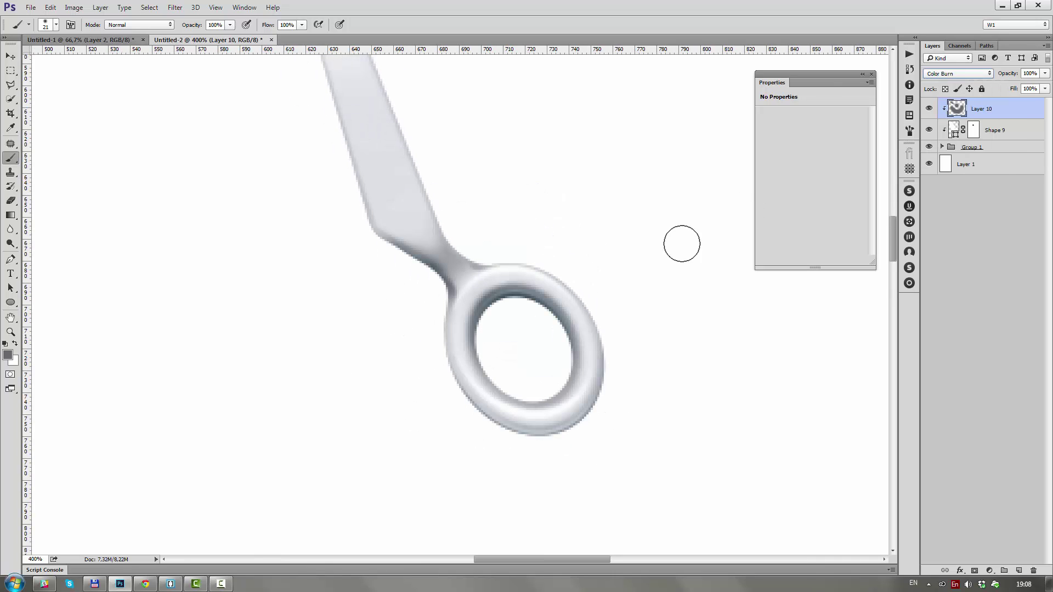
key("alt+shift+h")
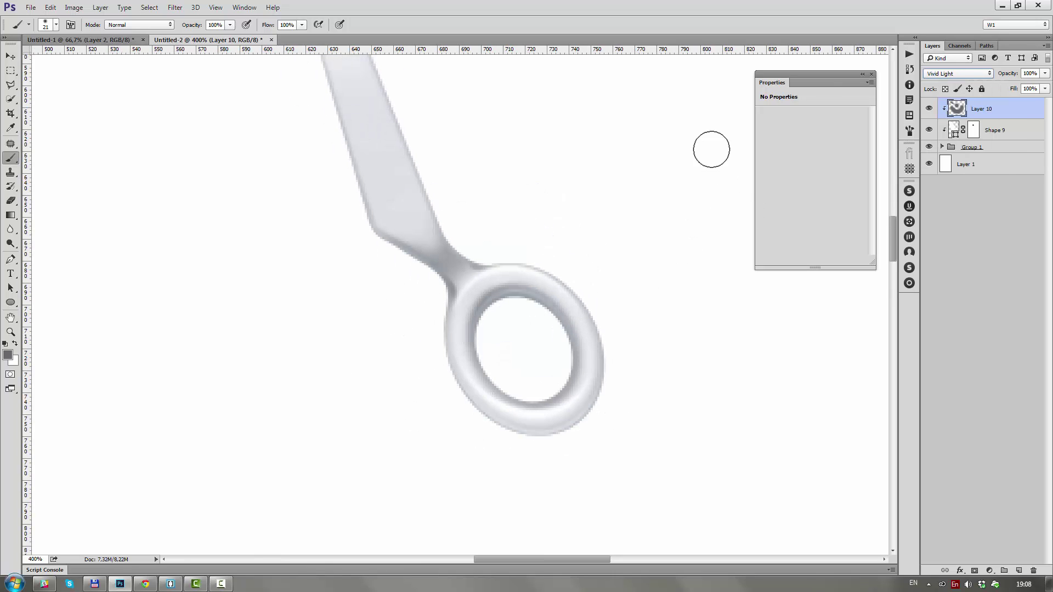
scroll(512, 245, "down", 2)
scroll(512, 245, "up", 1)
scroll(607, 289, "up", 1)
Add another clipped shading layer painted white and set to Soft Light
key("ctrl+alt+shift+n")
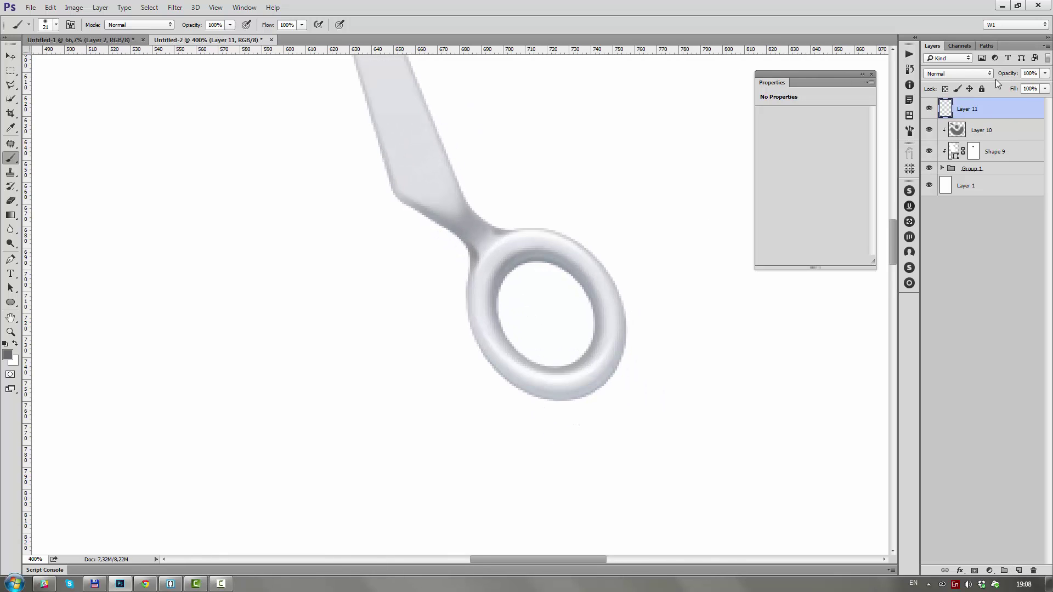
scroll(575, 250, "up", 1)
key("x")
scroll(491, 330, "down", 2)
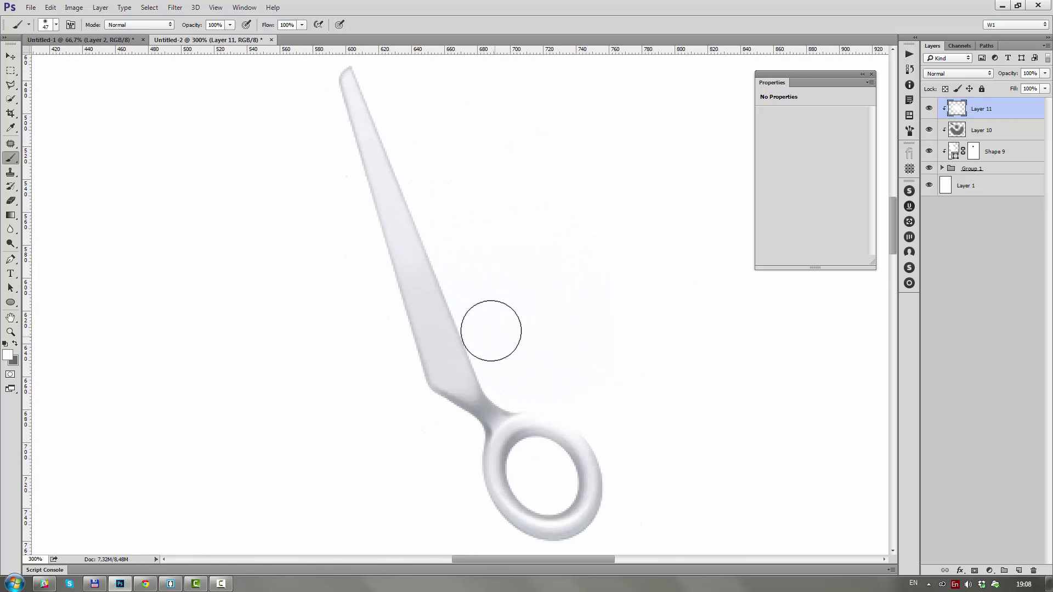
left_click(959, 73)
left_click(957, 192)
left_click_drag(552, 512, 555, 333)
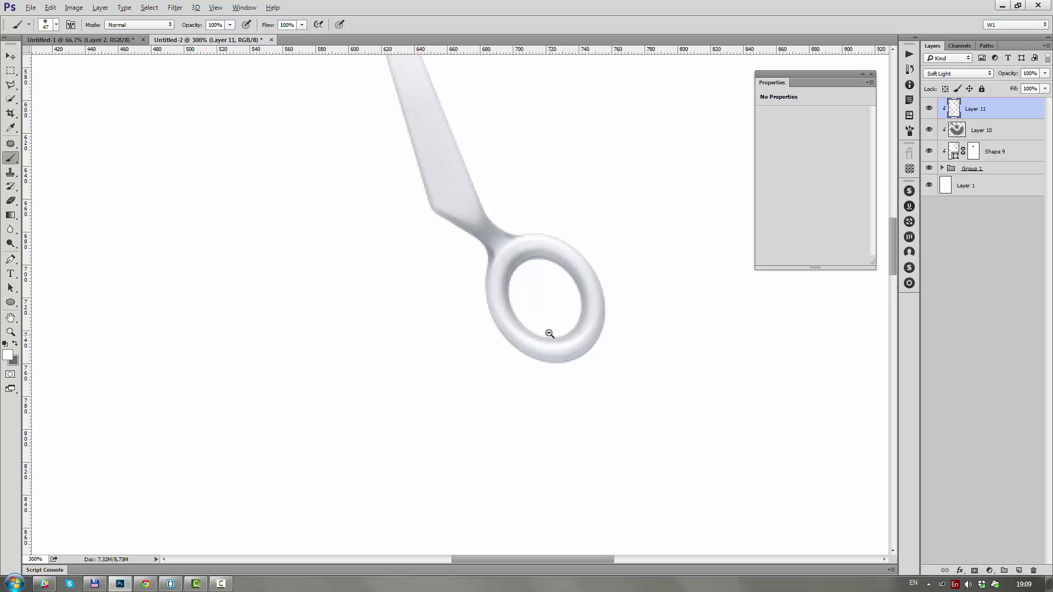
key("ctrl+alt+shift+n")
scroll(550, 333, "up", 2)
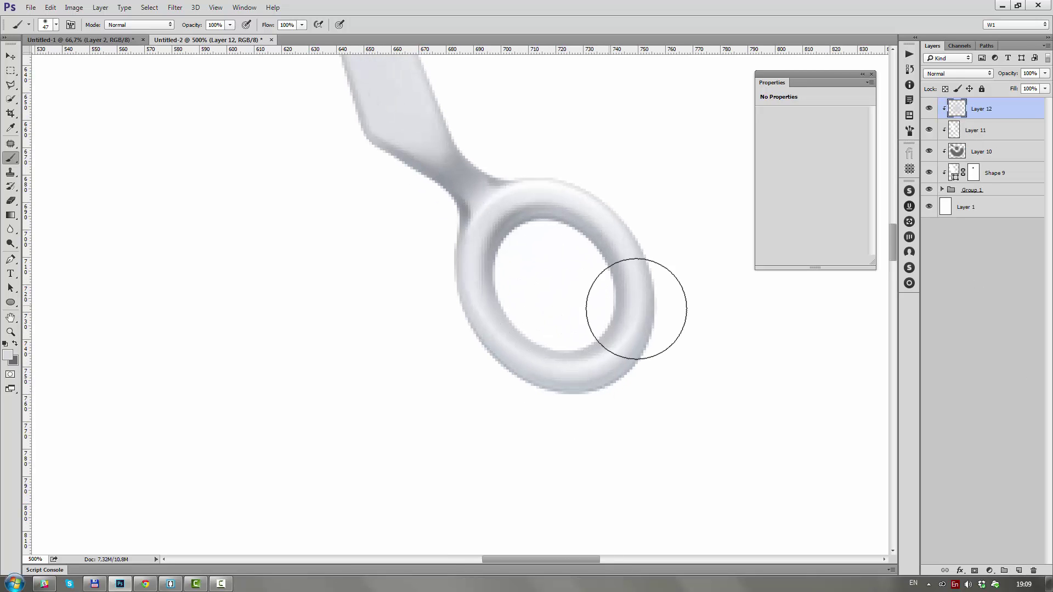
scroll(636, 309, "down", 2)
scroll(640, 235, "down", 1)
Group the blade layers as Group 2, make it a smart object, and mirror a duplicate
left_click(988, 173, "shift")
key("ctrl+g")
right_click(932, 106)
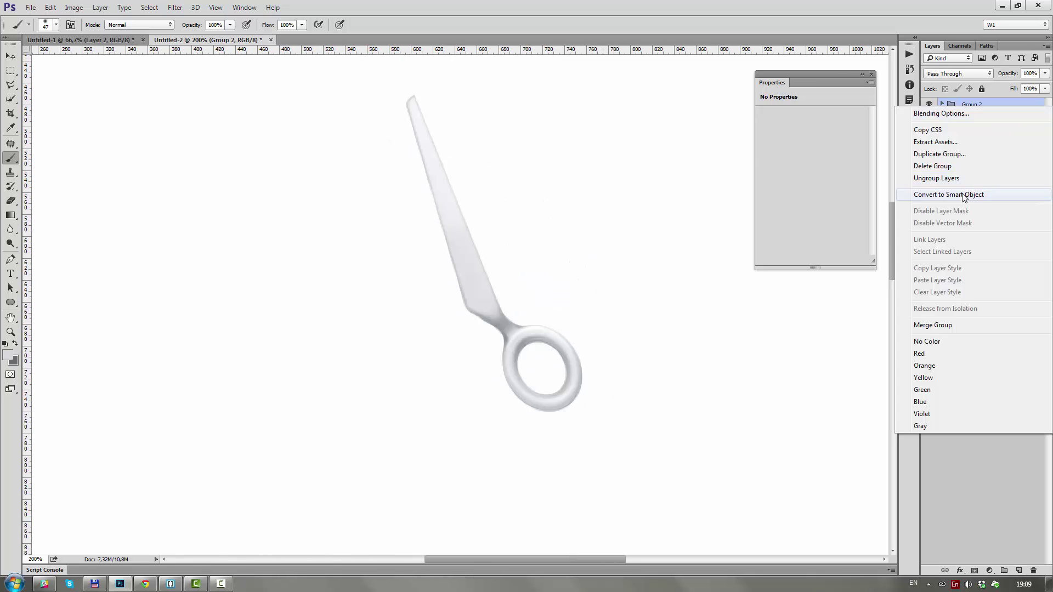
left_click(964, 196)
key("ctrl+j")
key("ctrl+t")
key("Return")
key("v")
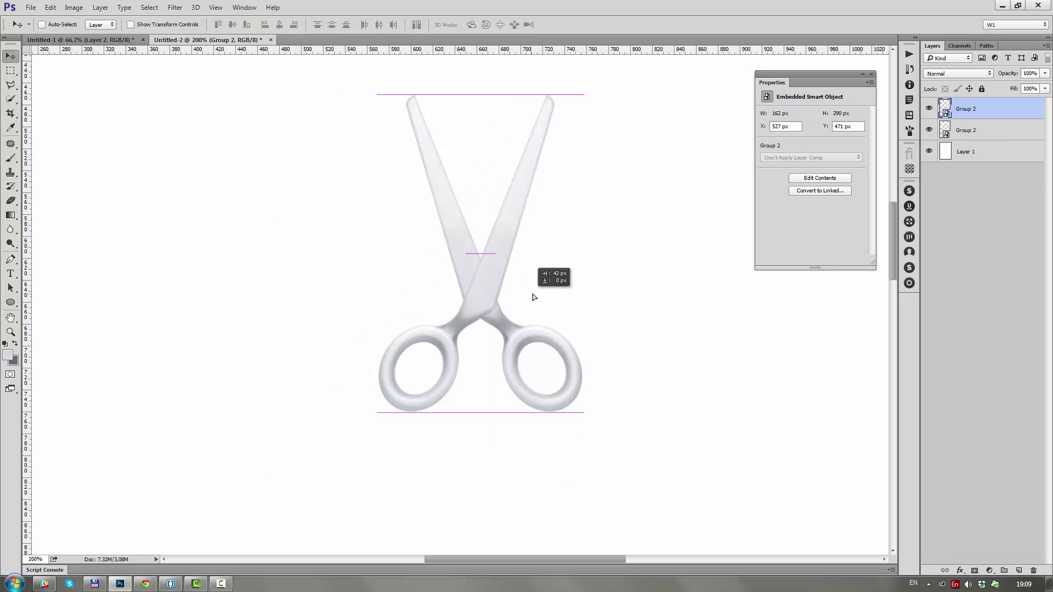
key("Left")
key("Left")
key("Left")
Add an empty layer on top and zoom in on where the blades cross
key("ctrl+shift+alt+n")
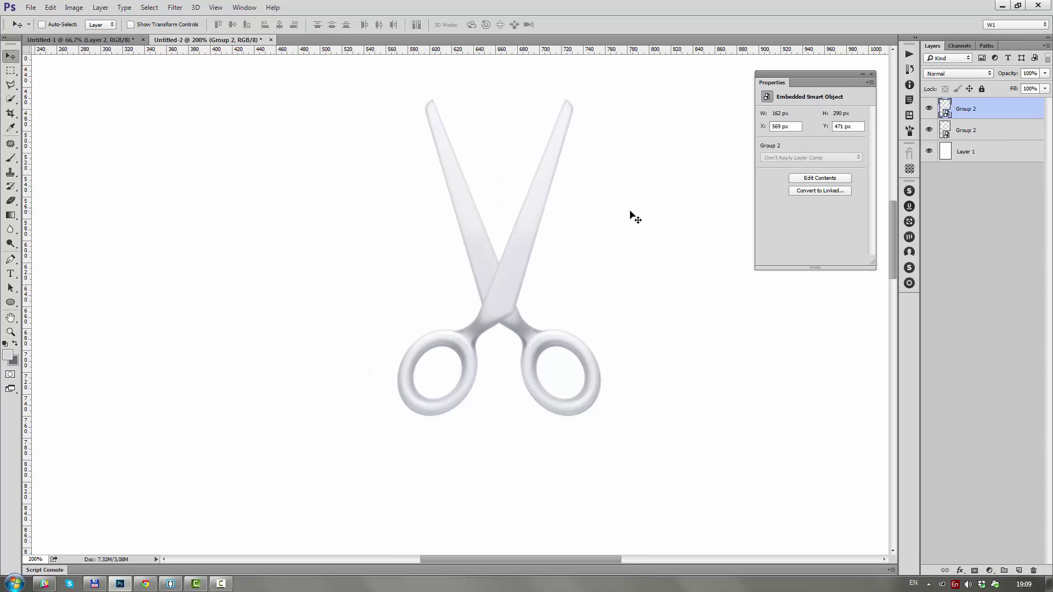
left_click(483, 305, "ctrl")
left_click(472, 311, "ctrl")
left_click(473, 311, "ctrl")
Draw a 14 px circle at the pivot and a 12 px darker grey copy above it
key("u")
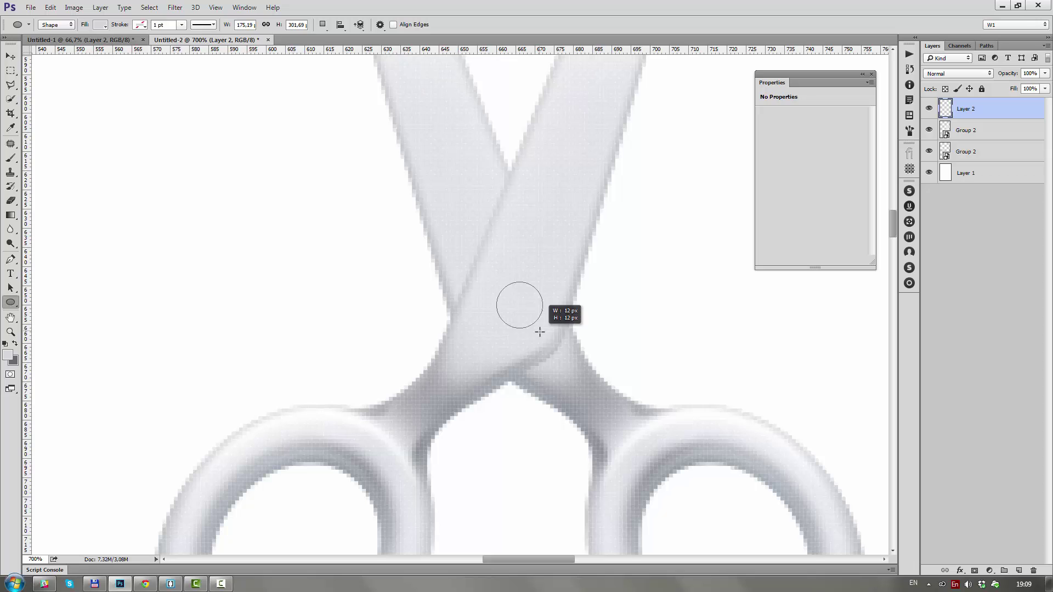
left_click_drag(540, 332, 547, 336)
key("v")
key("ctrl+j")
key("ctrl+t")
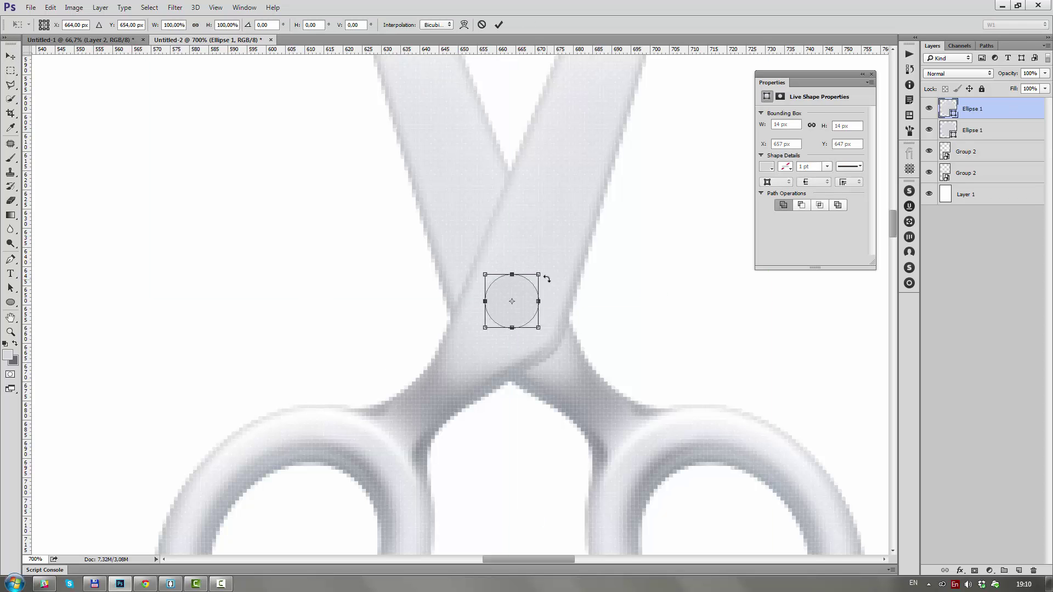
left_click_drag(541, 276, 537, 280)
key("Return")
double_click(948, 108)
left_click(991, 108)
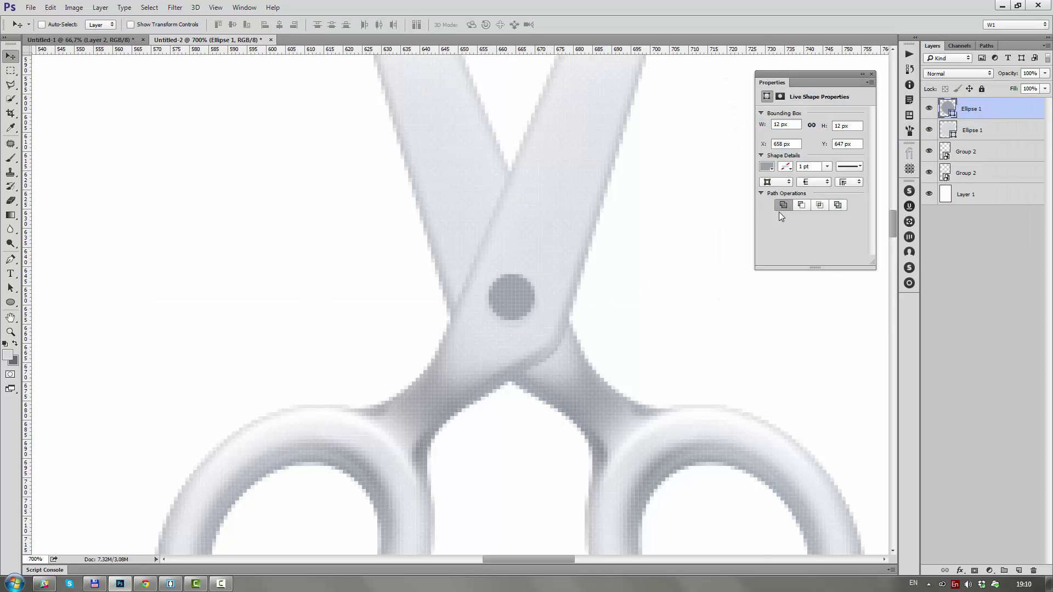
Give the top circle a reversed radial Gradient Overlay in Normal mode with light grey colours
double_click(1010, 112)
left_click(654, 175)
left_click(792, 109)
left_click(779, 119)
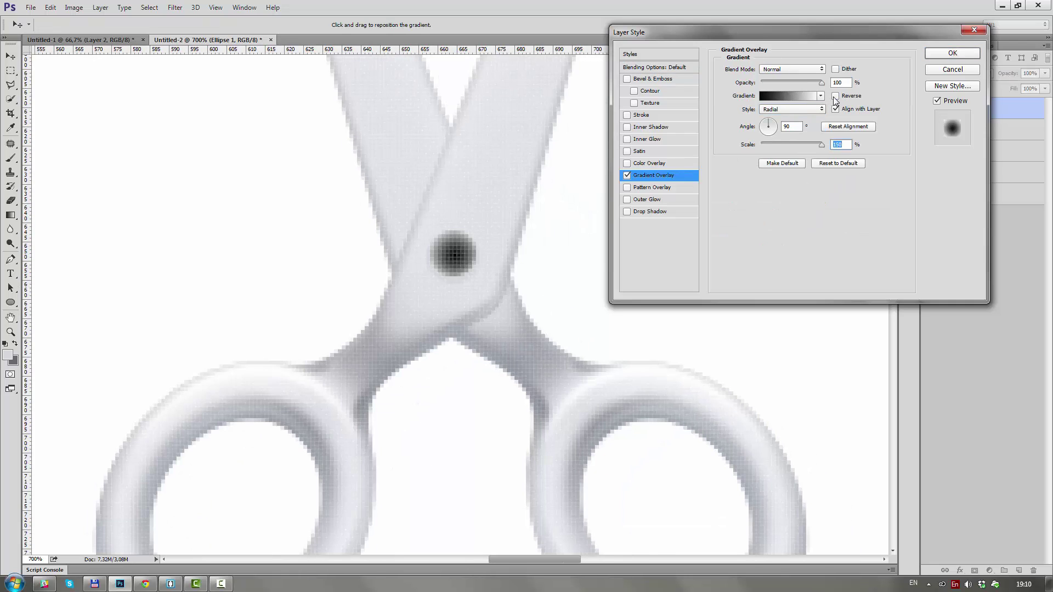
left_click(836, 96)
left_click(792, 69)
left_click(771, 184)
left_click(795, 69)
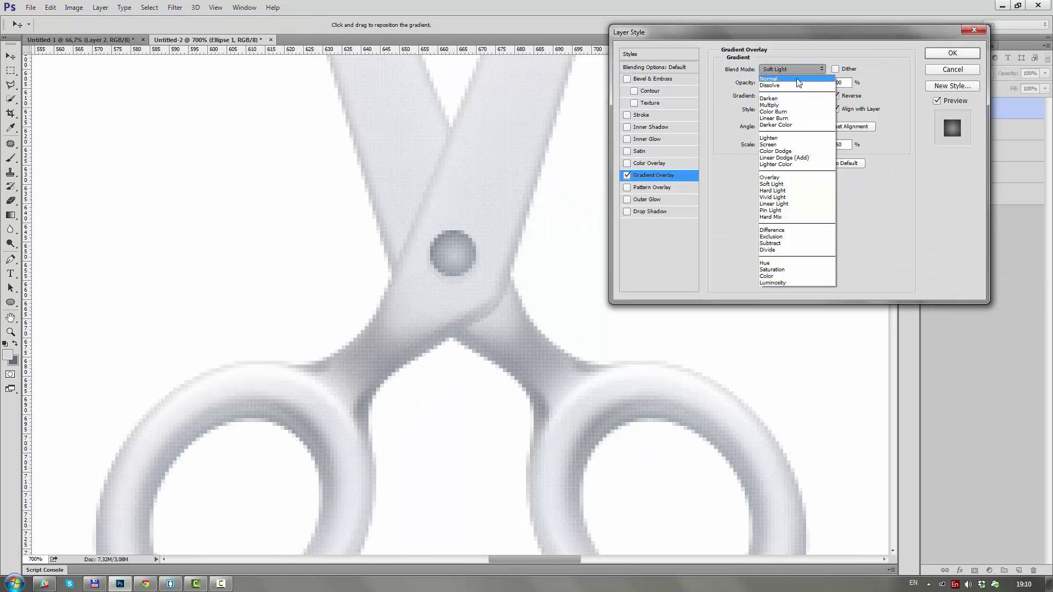
left_click(790, 95)
double_click(816, 220)
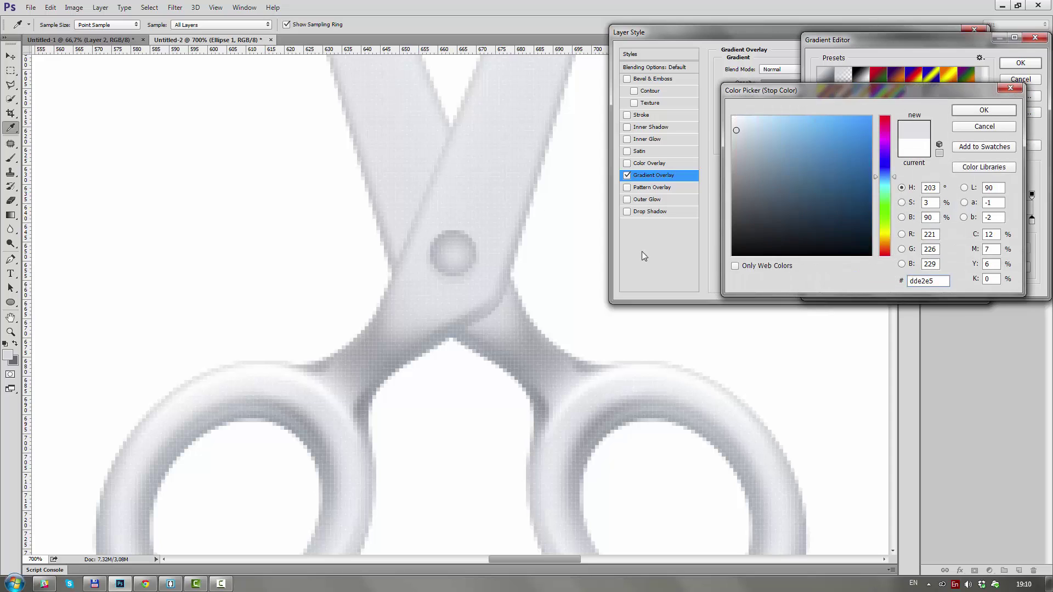
key("Return")
key("Return")
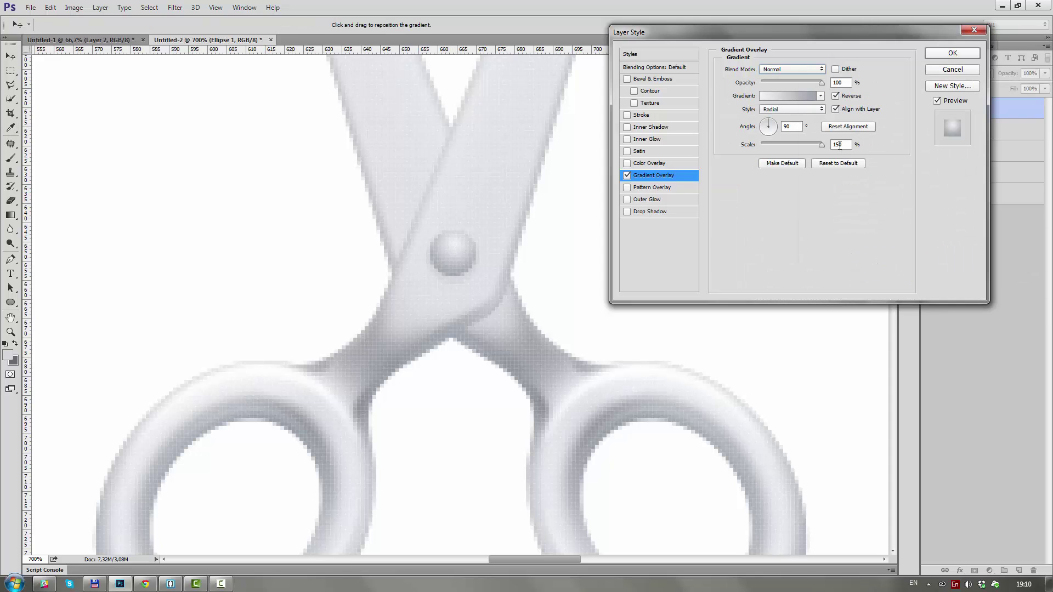
Move the darker gradient stop to 83%, recolour it, and fill the lower circle grey
left_click(792, 96)
left_click_drag(1032, 220, 996, 220)
double_click(1000, 220)
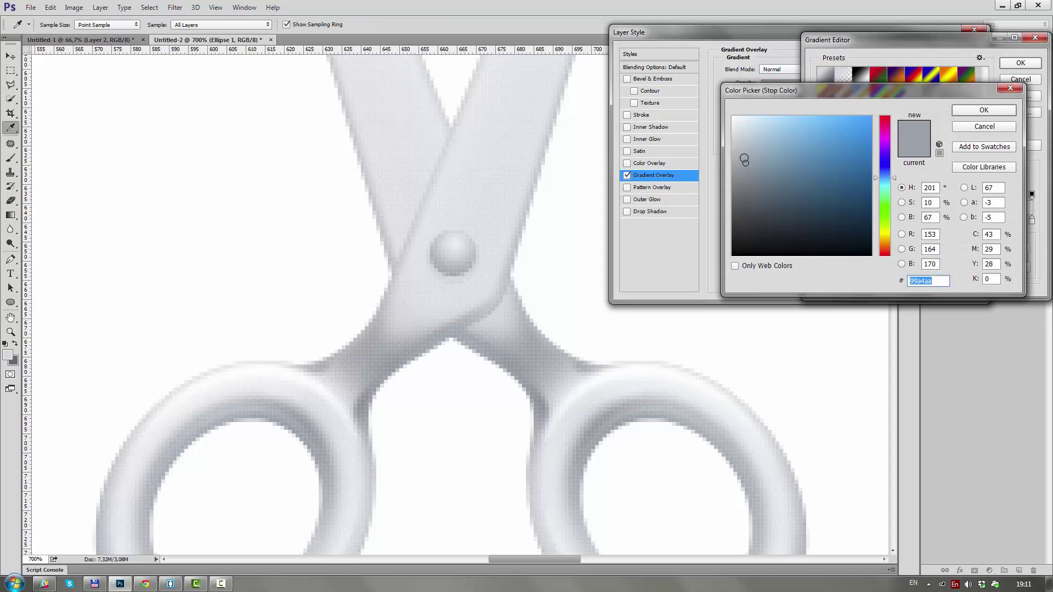
key("Return")
key("Return")
key("Return")
double_click(947, 130)
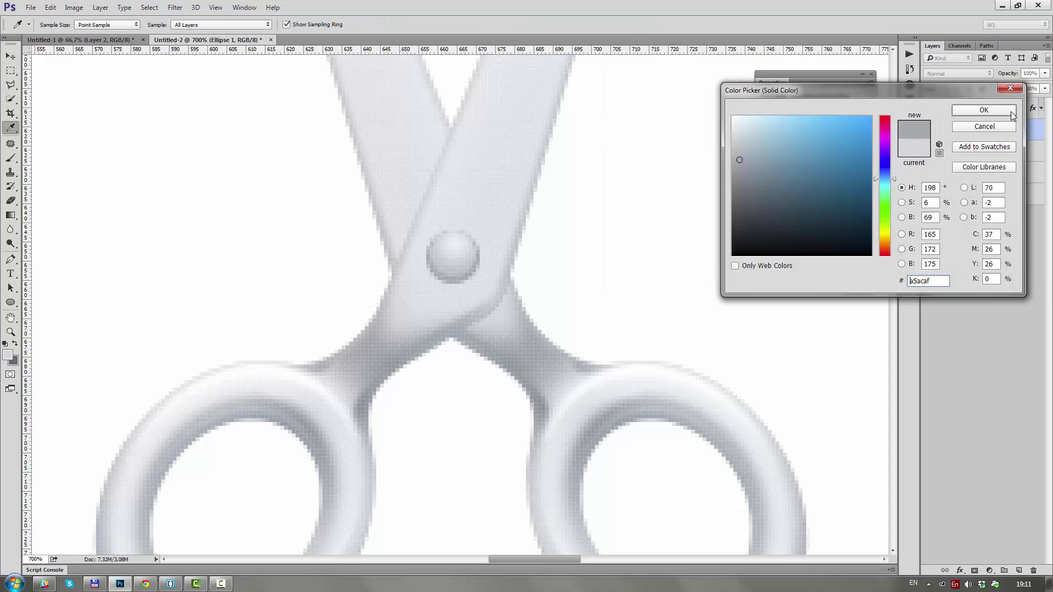
key("Return")
Feather the lower circle's edge to 0.5 px and add an empty layer above
left_click(780, 96)
left_click_drag(766, 191, 768, 191)
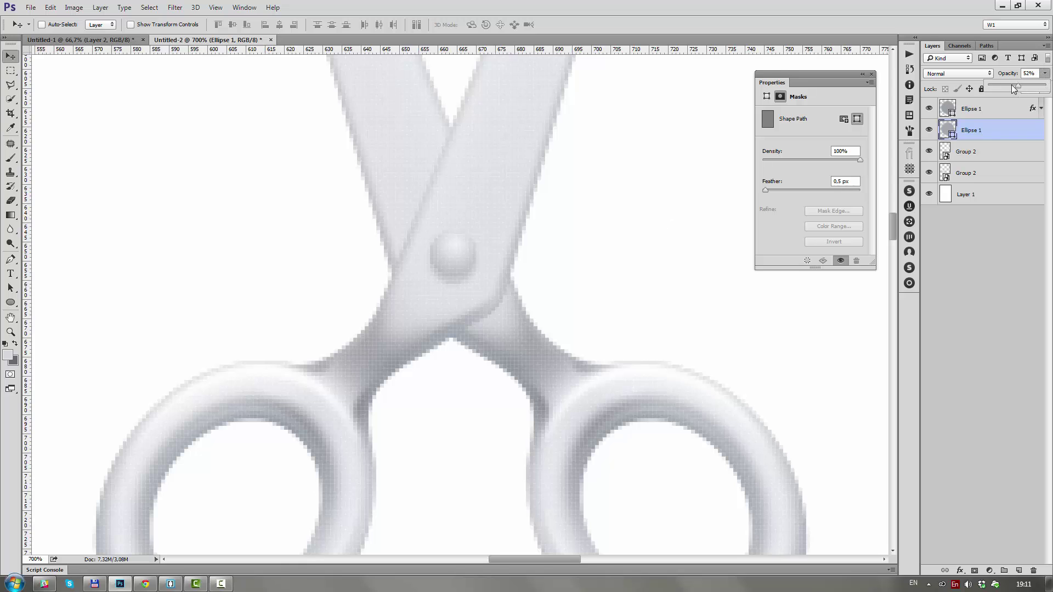
mouse_move(477, 278)
left_mouse_down()
mouse_move(497, 311)
mouse_move(489, 335)
left_mouse_up()
scroll(497, 311, "up", 3)
key("ctrl+shift+alt+n")
key("u")
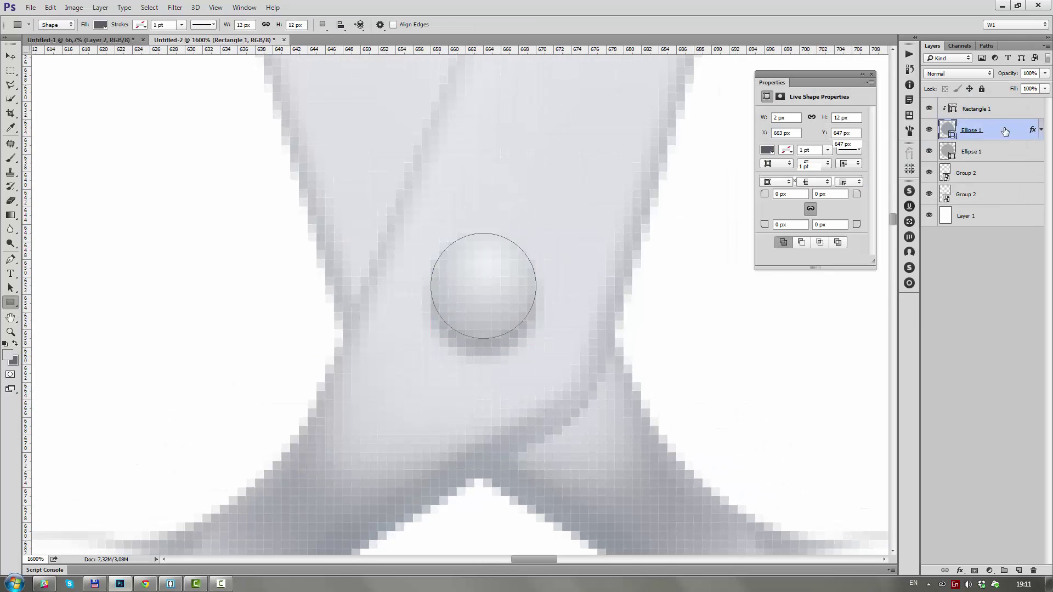
Fill the slot bar with a grey sampled from the canvas and rotate it -45°
double_click(999, 130)
left_click(773, 157)
key("Return")
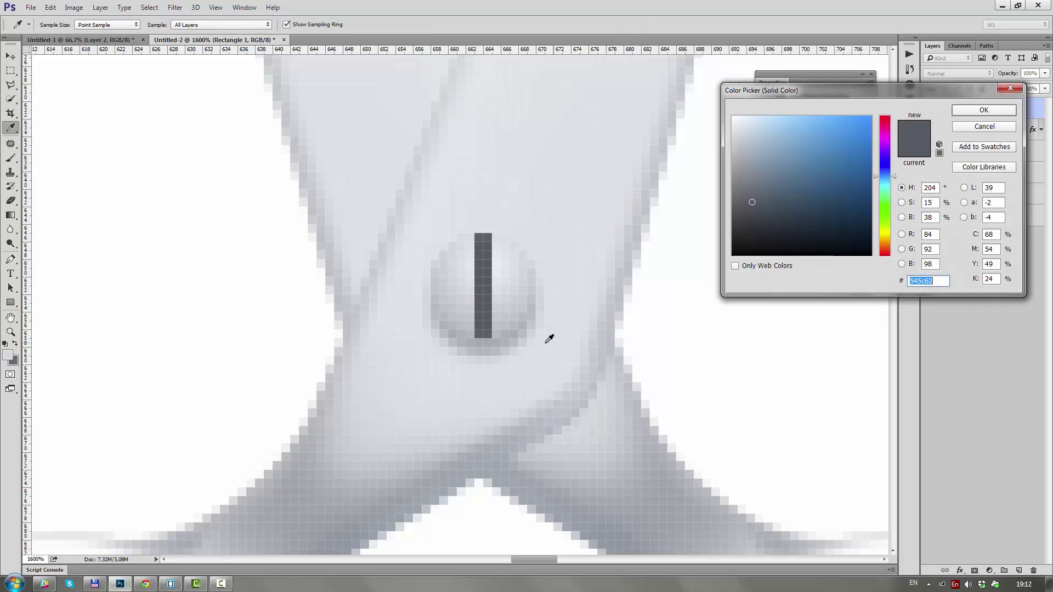
left_click(547, 336)
key("Return")
key("ctrl+t")
left_click_drag(505, 222, 478, 216)
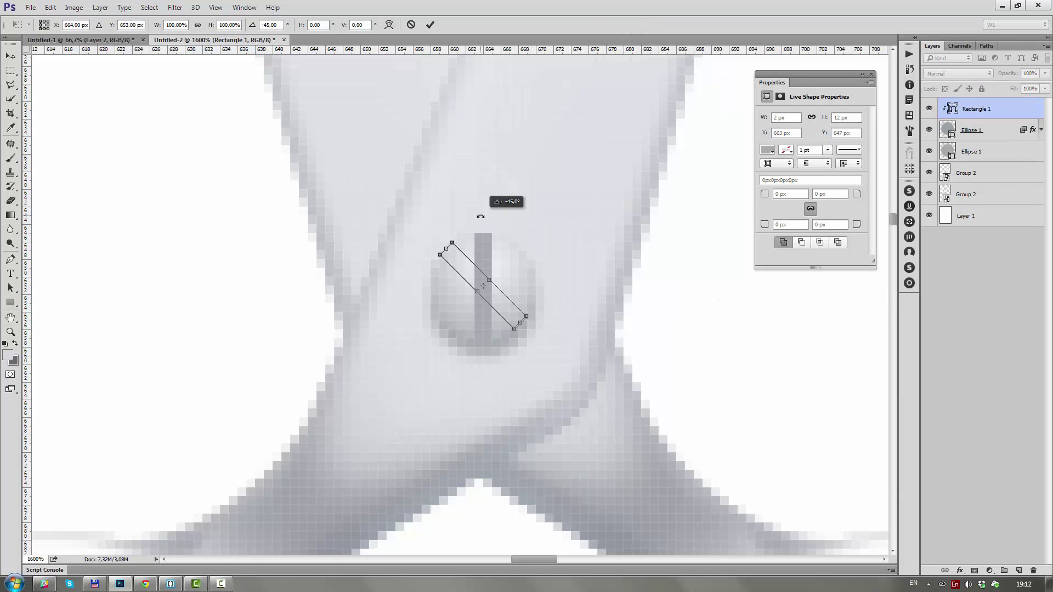
key("Return")
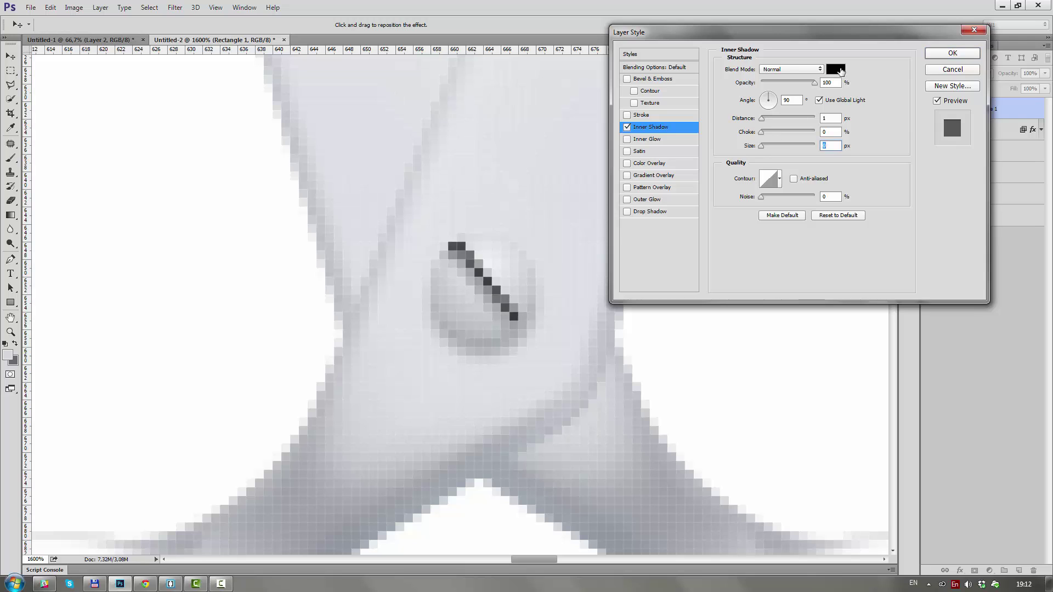
Add an Inner Shadow to the slot and lighten its fill to pale grey
left_click(836, 68)
left_click(513, 477)
left_click(941, 53)
double_click(945, 109)
left_click(745, 148)
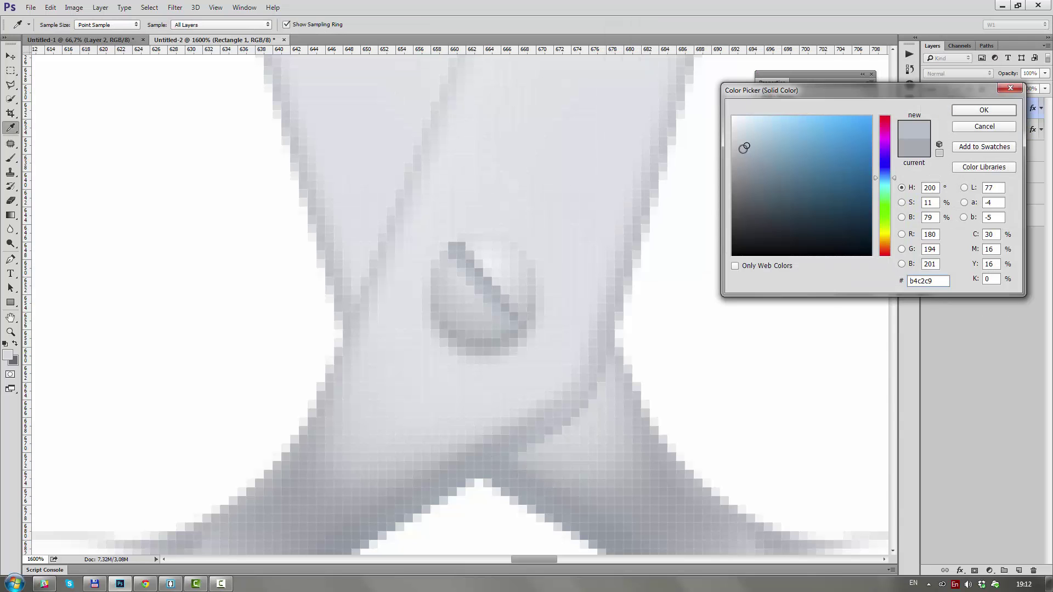
left_click_drag(739, 148, 736, 128)
scroll(500, 272, "down", 5)
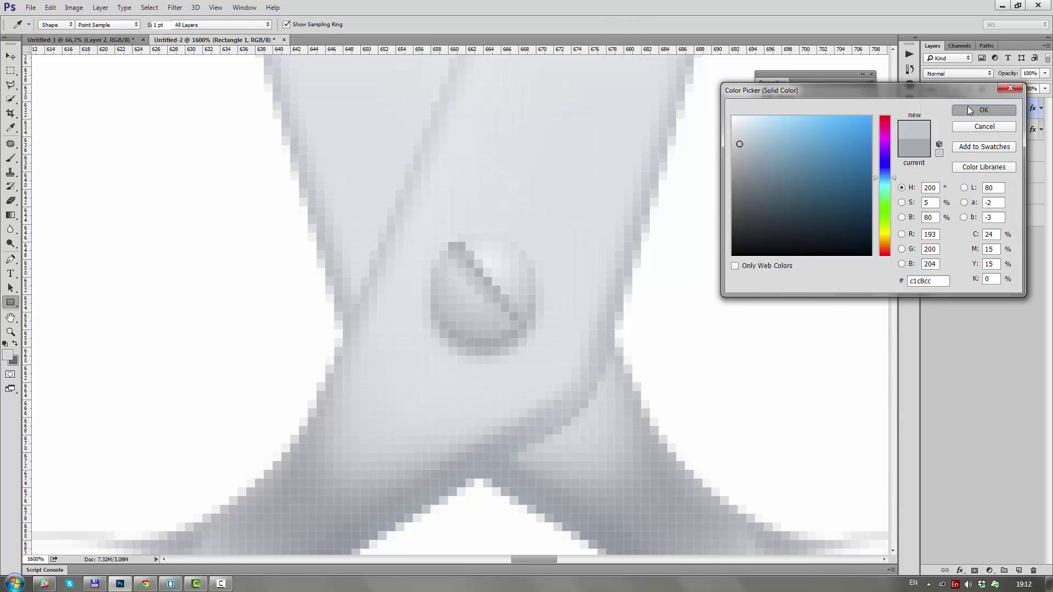
key("Return")
left_click(499, 273)
Open the Group 2 smart object's contents and add a layer clipped above Layer 5
scroll(510, 264, "down", 1)
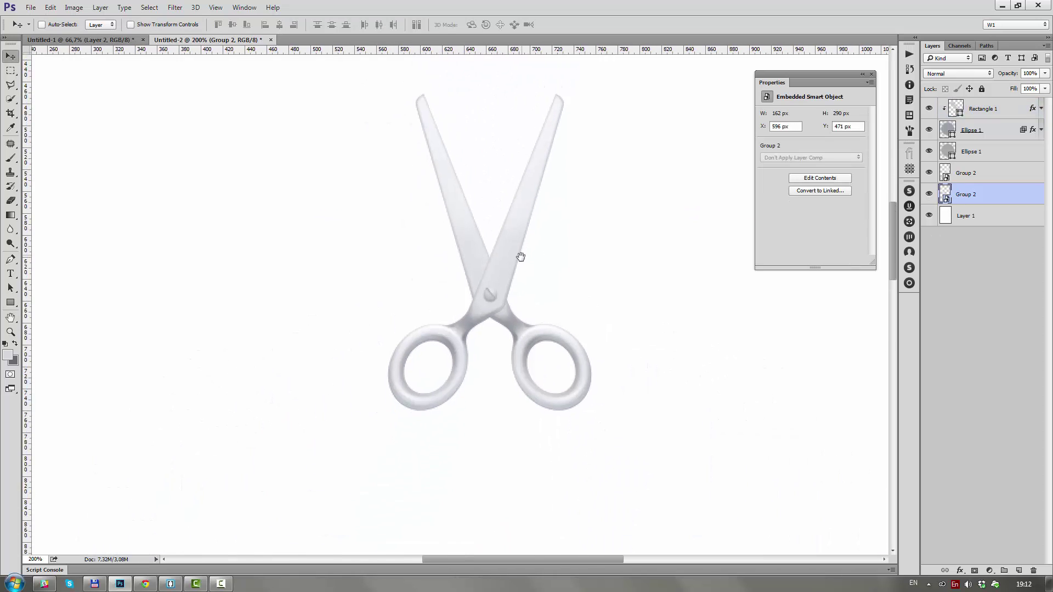
scroll(520, 254, "up", 1)
scroll(548, 301, "down", 1)
scroll(581, 329, "up", 2)
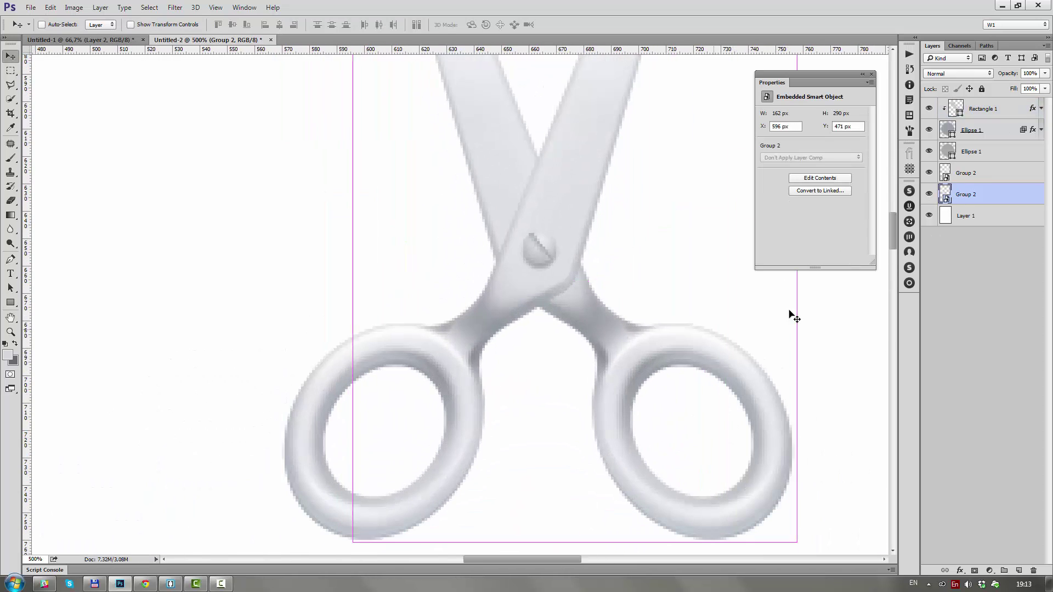
double_click(945, 194)
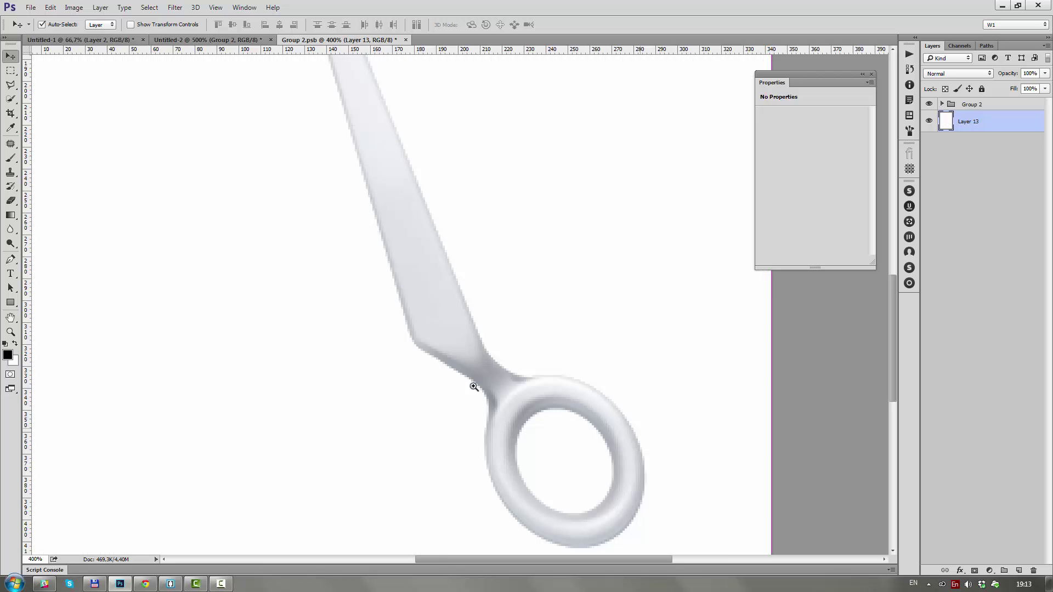
left_click(470, 376, "ctrl")
scroll(541, 350, "up", 3)
left_click(999, 455)
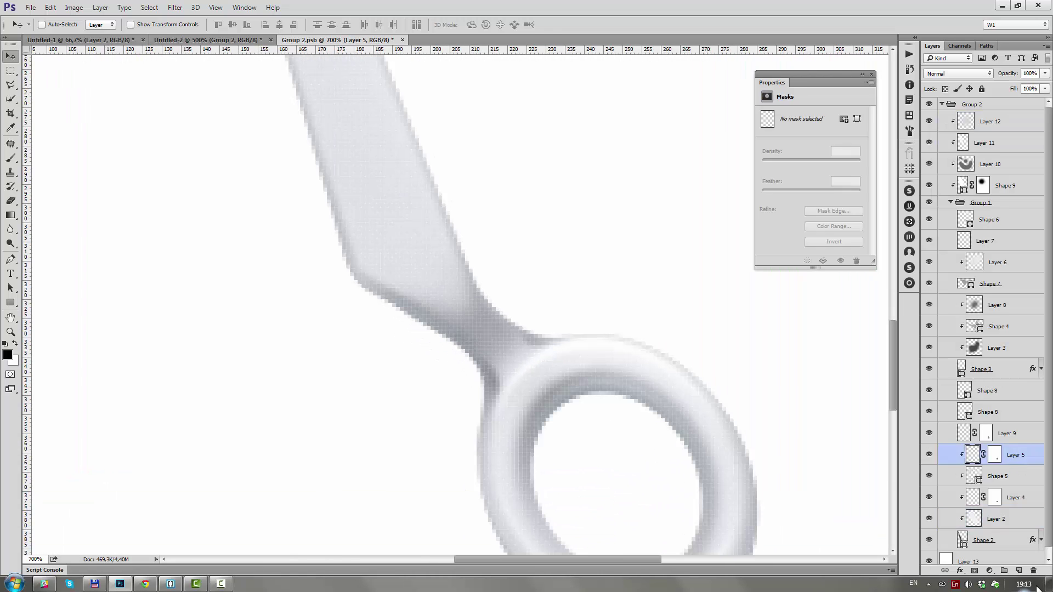
Brush shading onto the blade neck on Layer 14, then save and close the smart object
key("ctrl+shift+alt+n")
key("b")
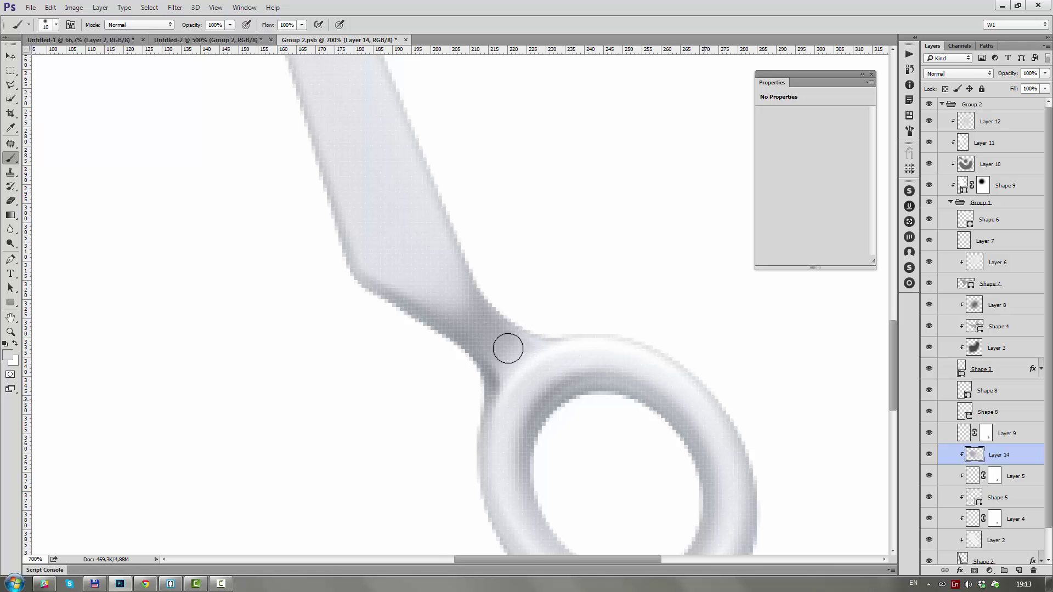
scroll(508, 349, "down", 2)
scroll(581, 394, "down", 3)
key("ctrl+s")
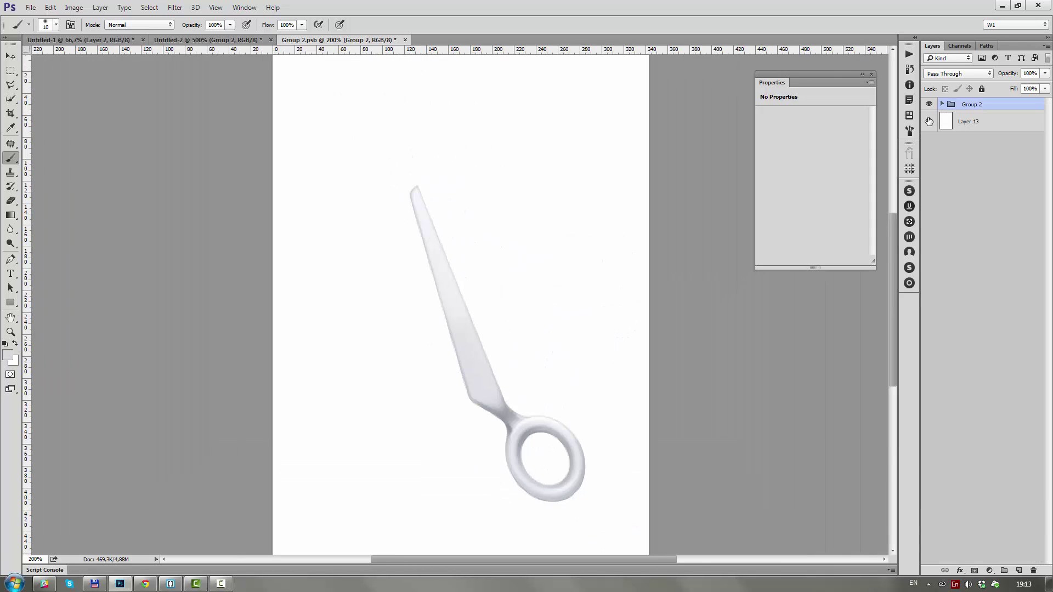
key("ctrl+w")
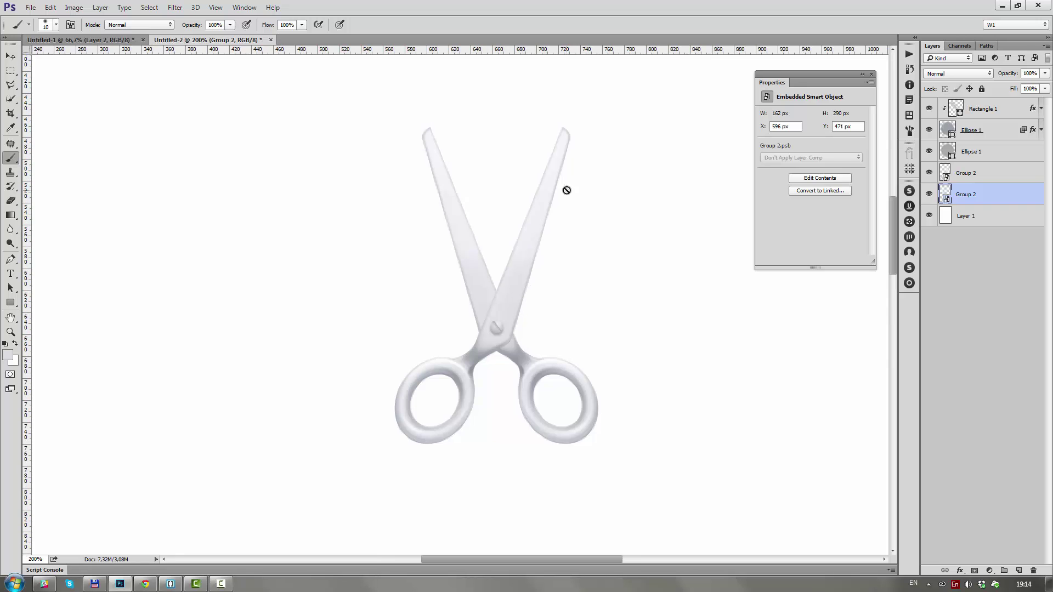
left_click(982, 108, "shift")
Group the scissors layers into Group 3 and add a pale blue cad9e7 Solid Color background
key("ctrl+g")
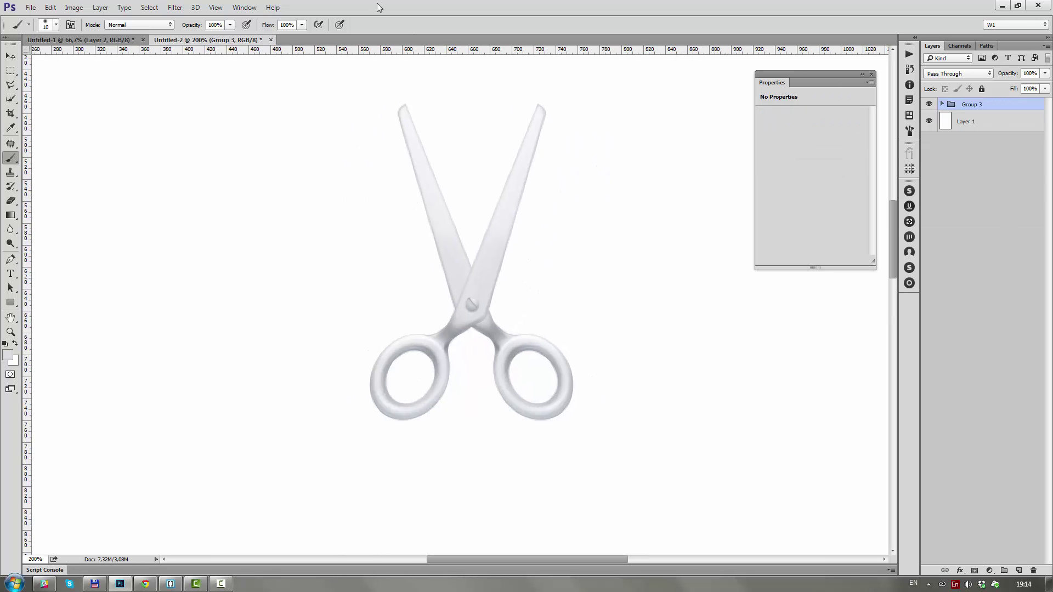
left_click(101, 7)
left_click(247, 103)
key("Return")
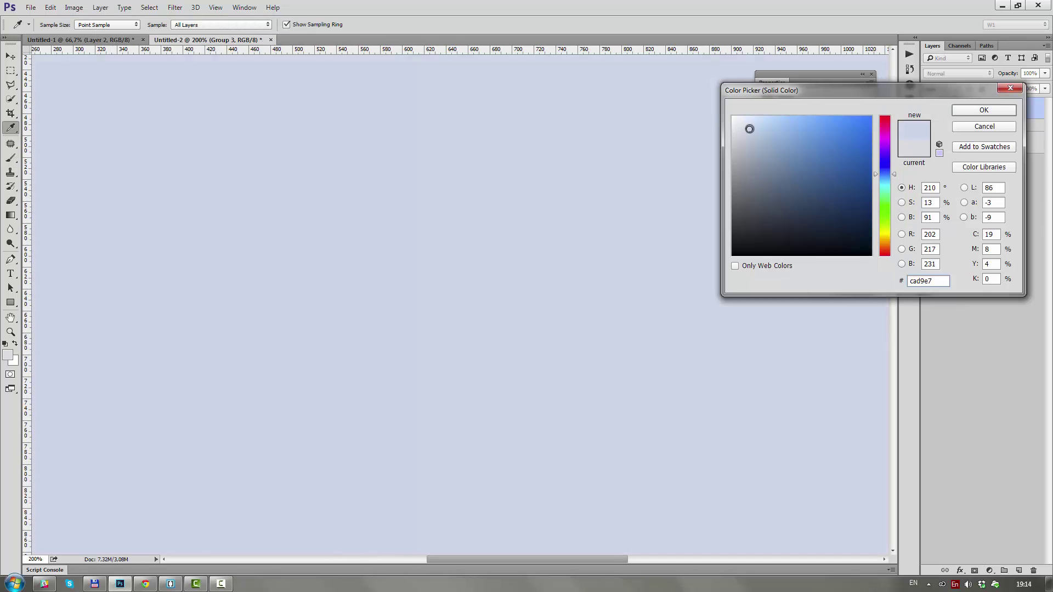
key("Return")
Add a colorized Hue/Saturation tint and merge scissors and tint into one smart object
left_click(989, 571)
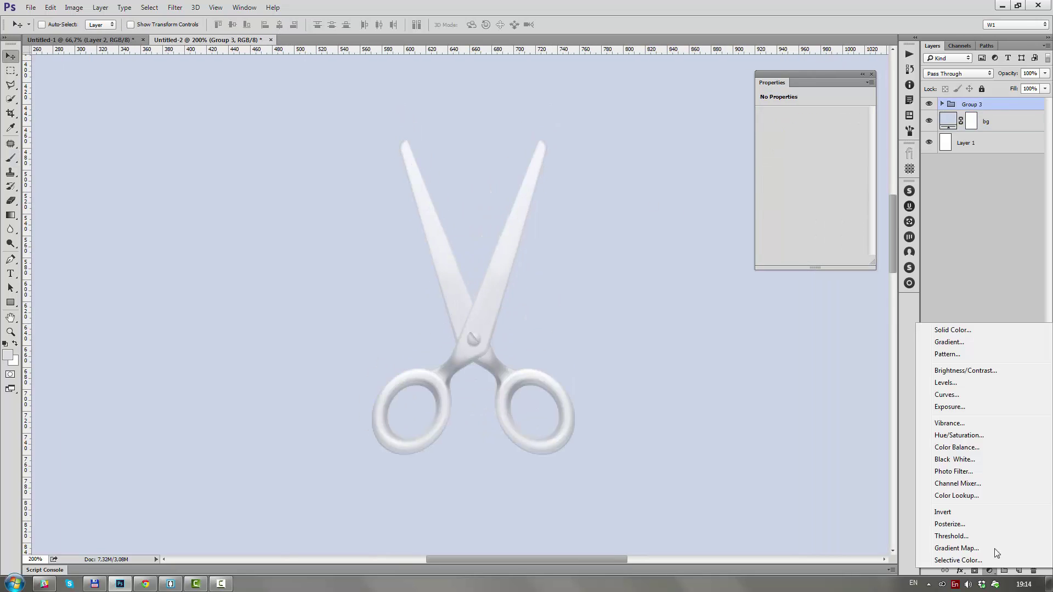
left_click(959, 435)
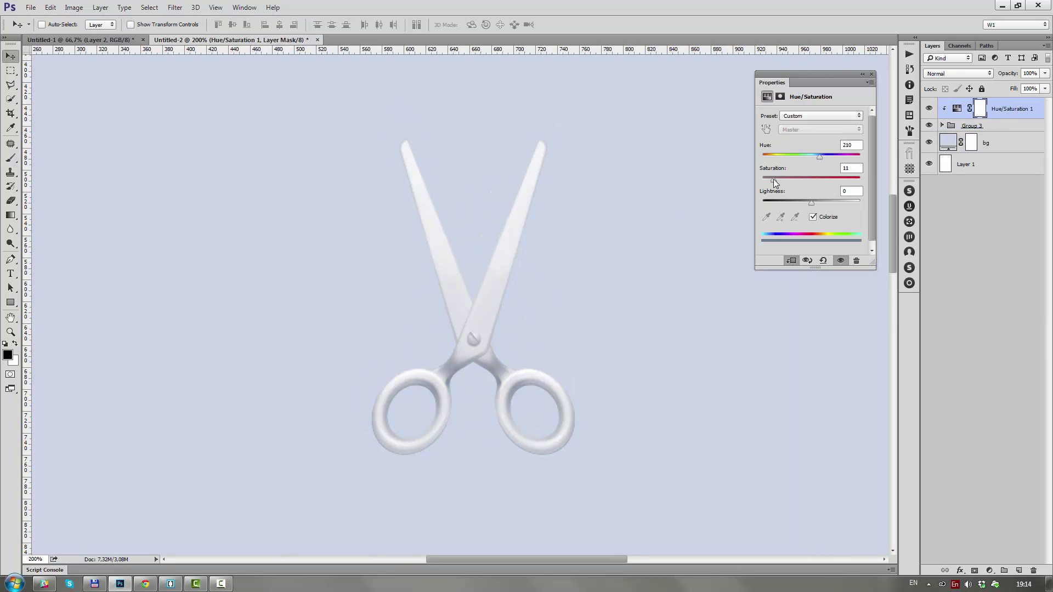
scroll(714, 219, "down", 2)
right_click(1002, 132)
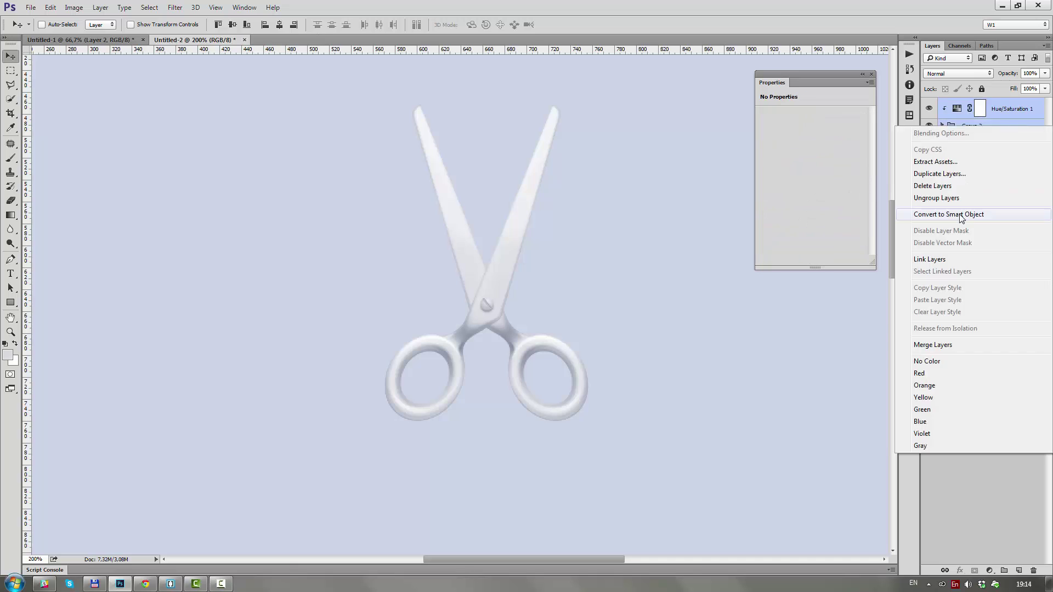
left_click(991, 214)
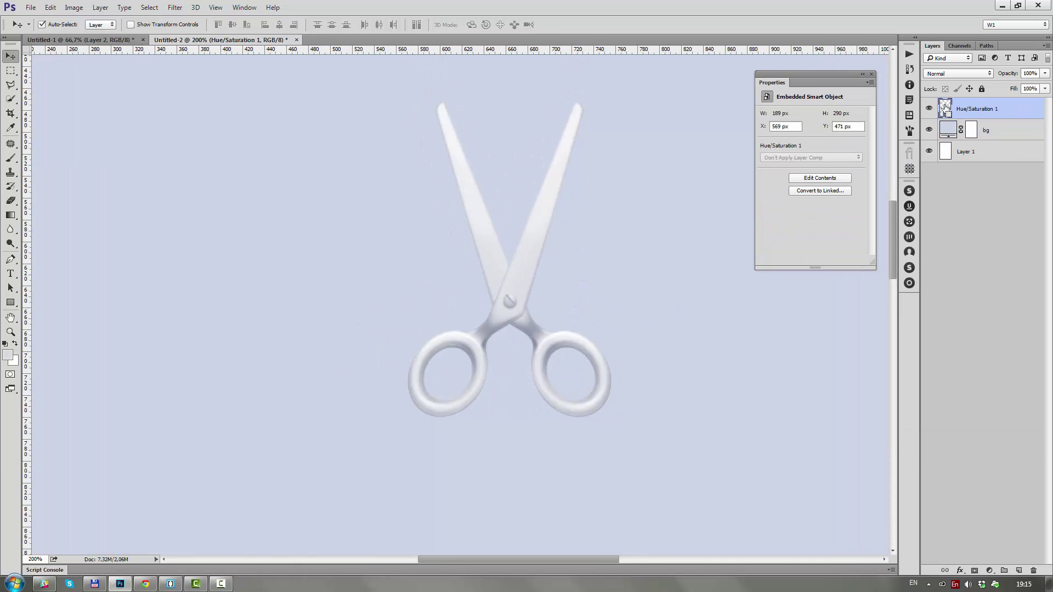
left_click(945, 107, "ctrl")
right_click(513, 250)
Turn the scissors selection into a work path and make a filled shadow shape layer from it
left_click(557, 314)
left_click(571, 198)
key("p")
left_click(188, 24)
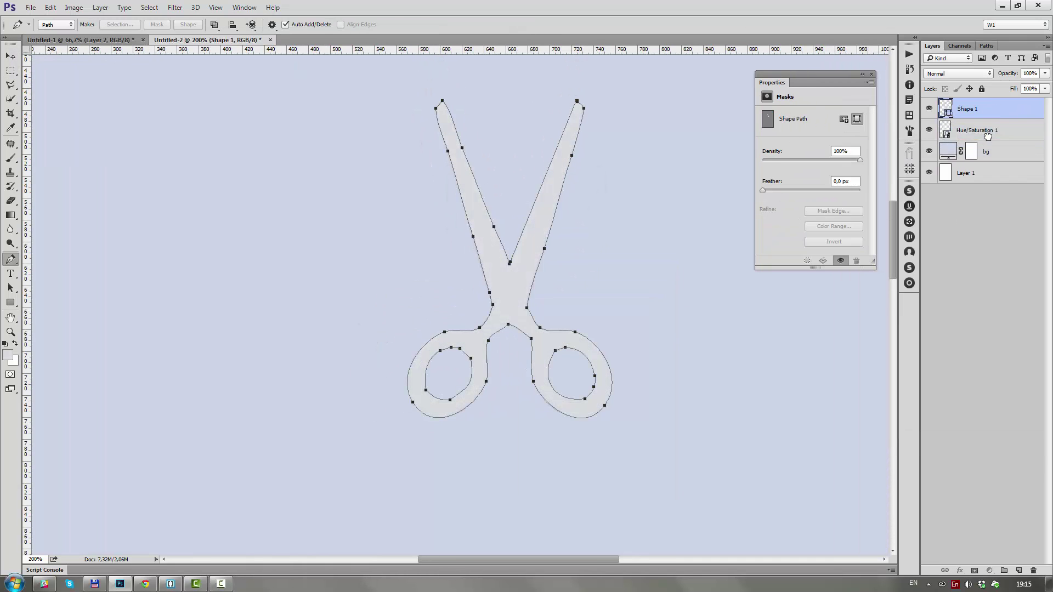
double_click(946, 108)
left_click(985, 111)
key("v")
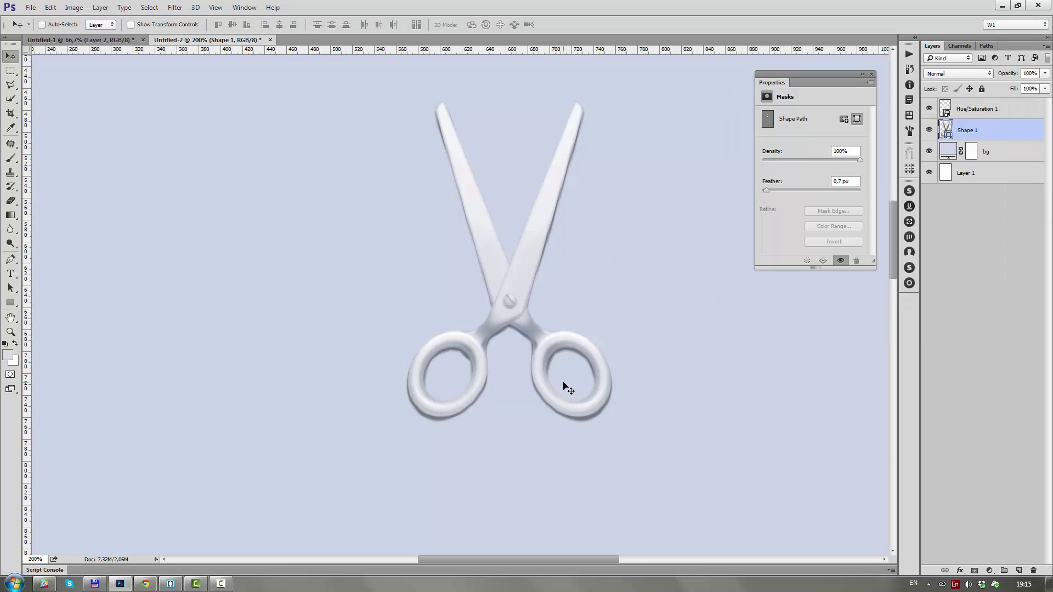
Feather the shadow mask 1.7 px, rasterize it, and blur the edges around both rings
mouse_move(767, 190)
left_mouse_down()
mouse_move(803, 190)
mouse_move(771, 190)
left_mouse_up()
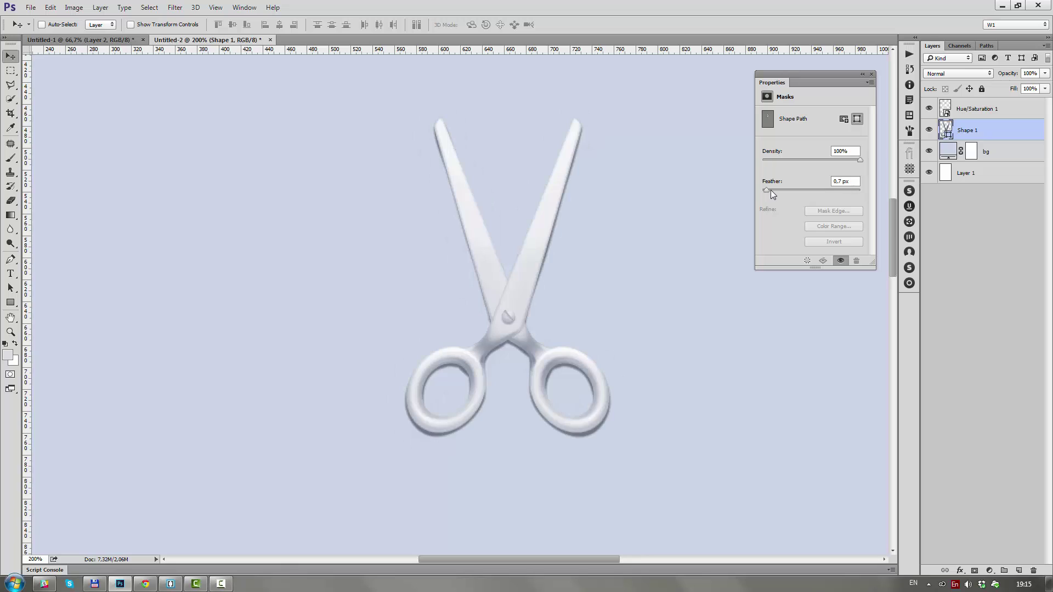
left_click(945, 130, "ctrl")
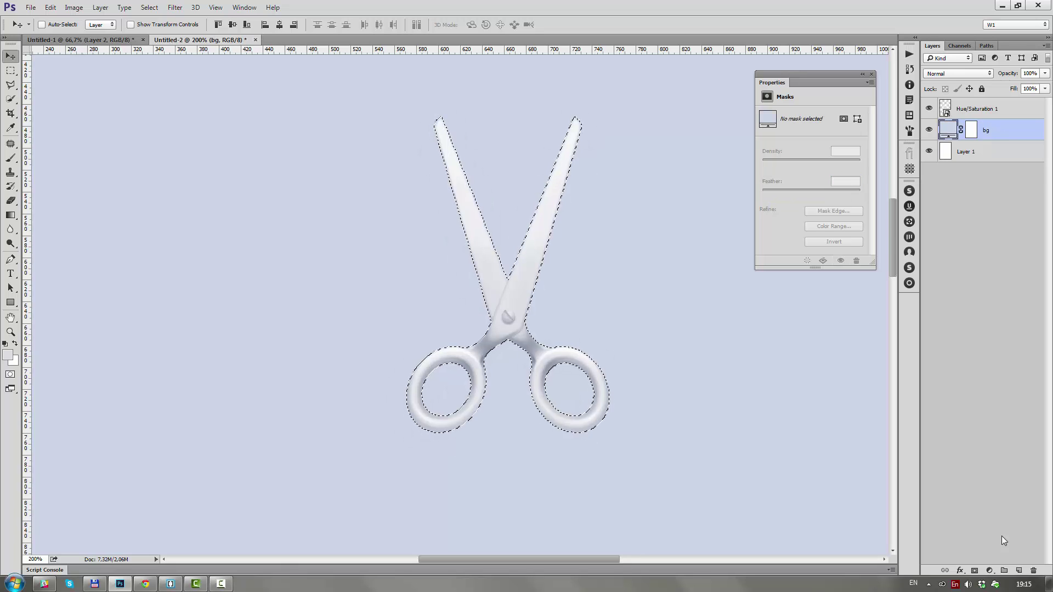
key("ctrl+d")
key("r")
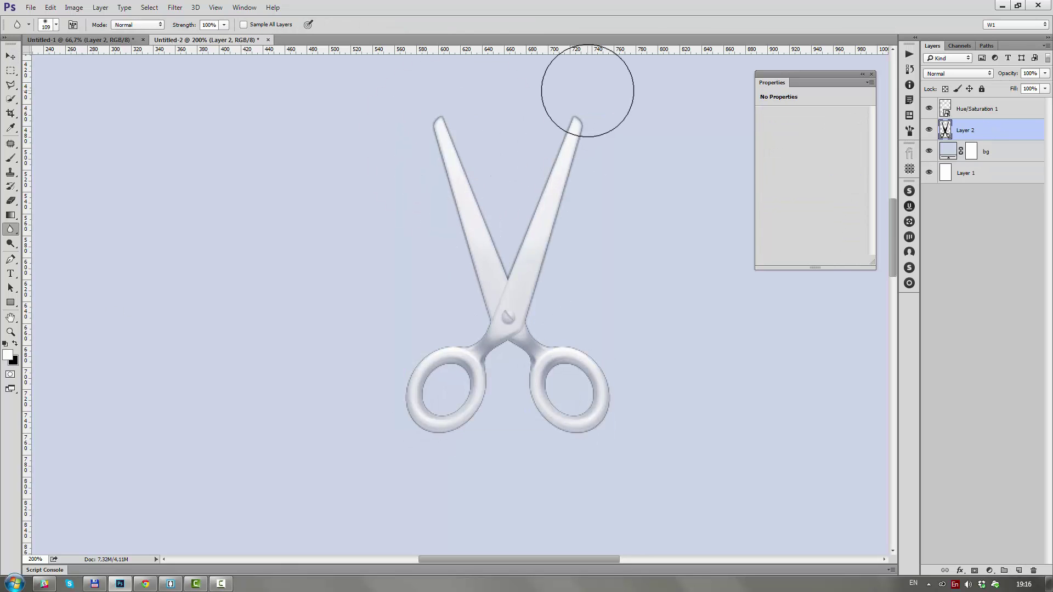
left_click_drag(453, 398, 684, 390)
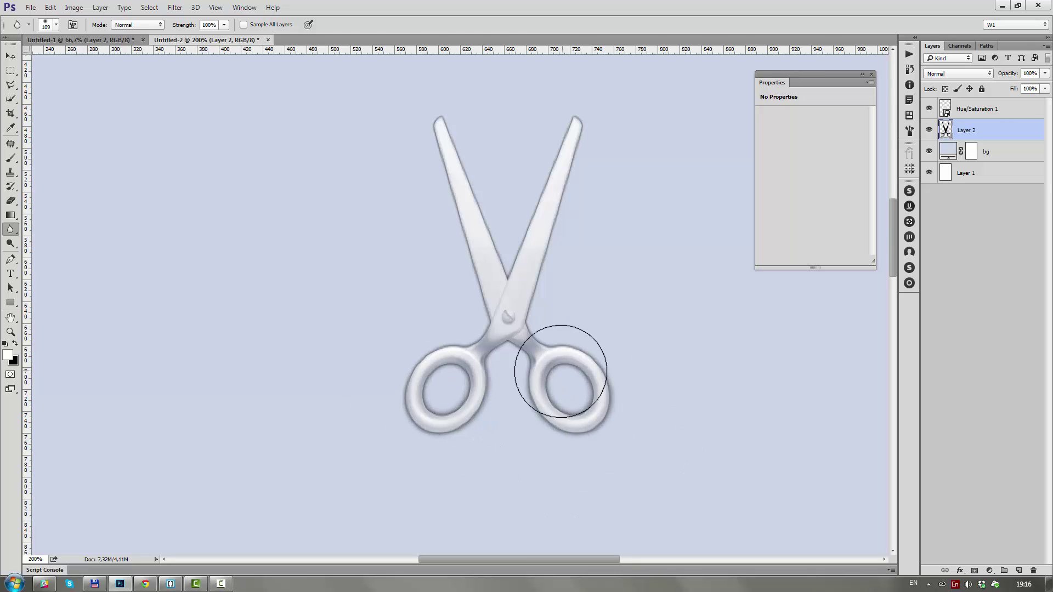
key("v")
Add a Color Overlay layer effect to the shadow layer with a chosen shadow colour
double_click(1011, 138)
left_click(670, 164)
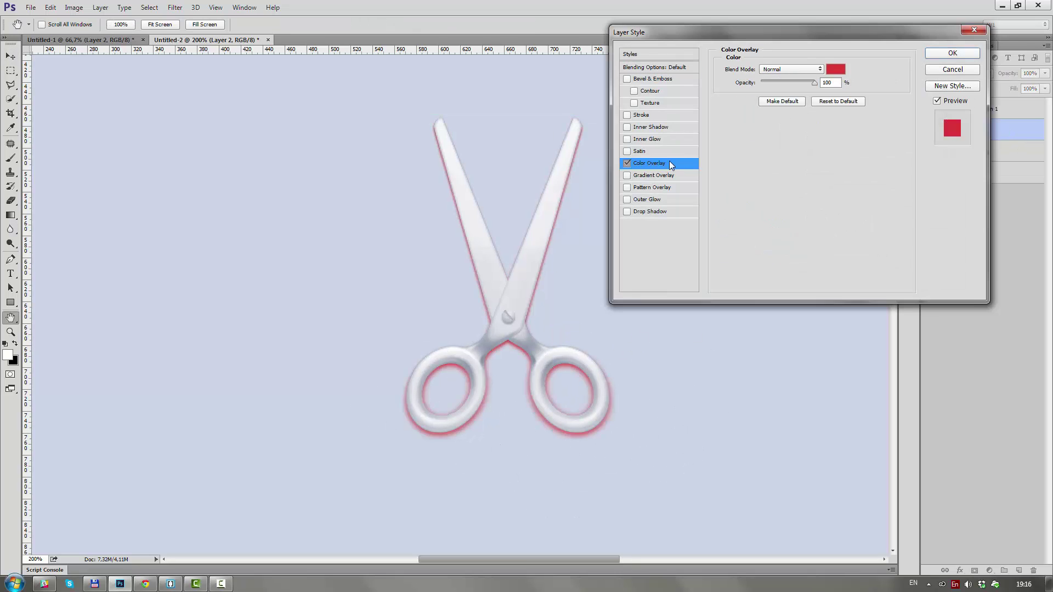
left_click(835, 129)
left_click(755, 192)
left_click(950, 50)
left_click(959, 52)
Add a Curves adjustment layer and place a first point on its curve
left_click(977, 109)
left_click(990, 571)
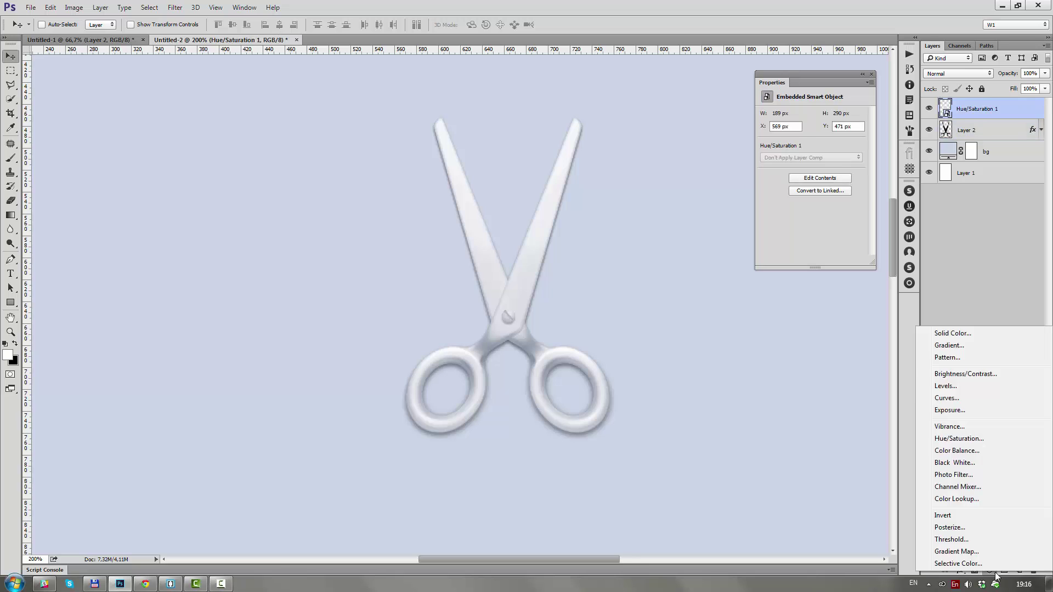
left_click(949, 397)
Pull the curve's midpoint down to Input 149, Output 125 to gently darken midtones
mouse_move(820, 176)
left_mouse_down()
mouse_move(827, 183)
mouse_move(845, 156)
left_mouse_up()
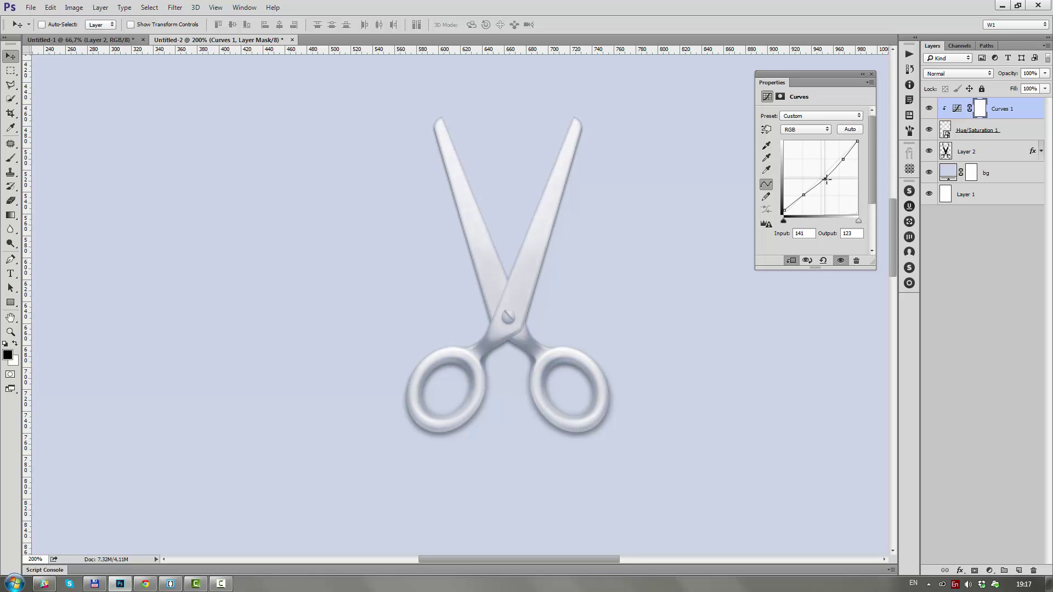
left_click_drag(831, 185, 827, 178)
key("ctrl+minus")
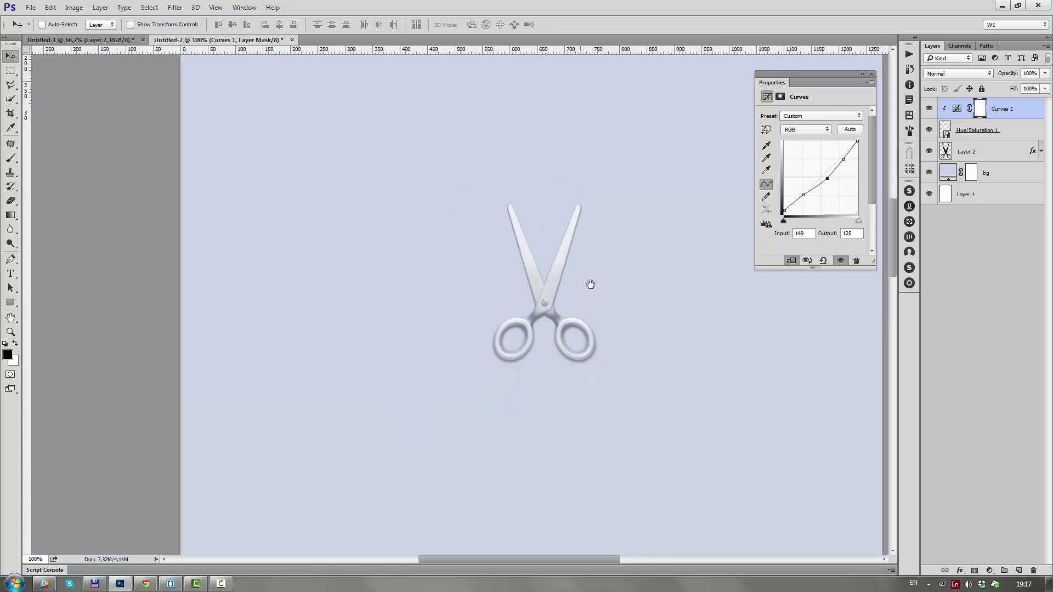